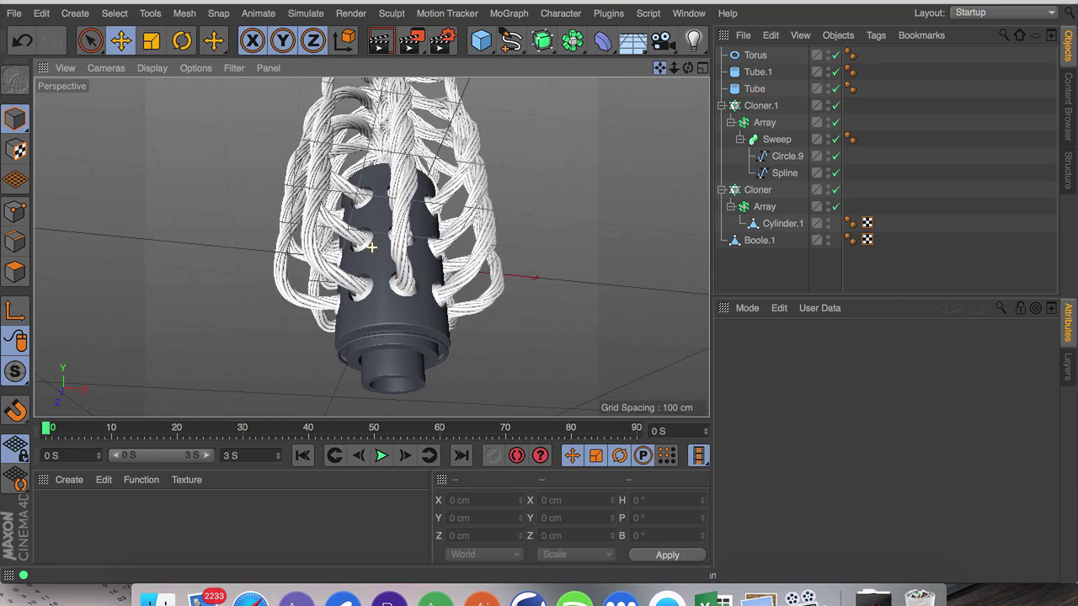
# Start a new project and add a cylinder with a radius of 101 cm and a height of 335 cm.
pyautogui.moveTo(674, 72)
pyautogui.mouseDown()
pyautogui.moveTo(700, 72)
pyautogui.moveTo(674, 72)
pyautogui.moveTo(693, 69)
pyautogui.moveTo(693, 80)
pyautogui.moveTo(688, 66)
pyautogui.mouseUp()
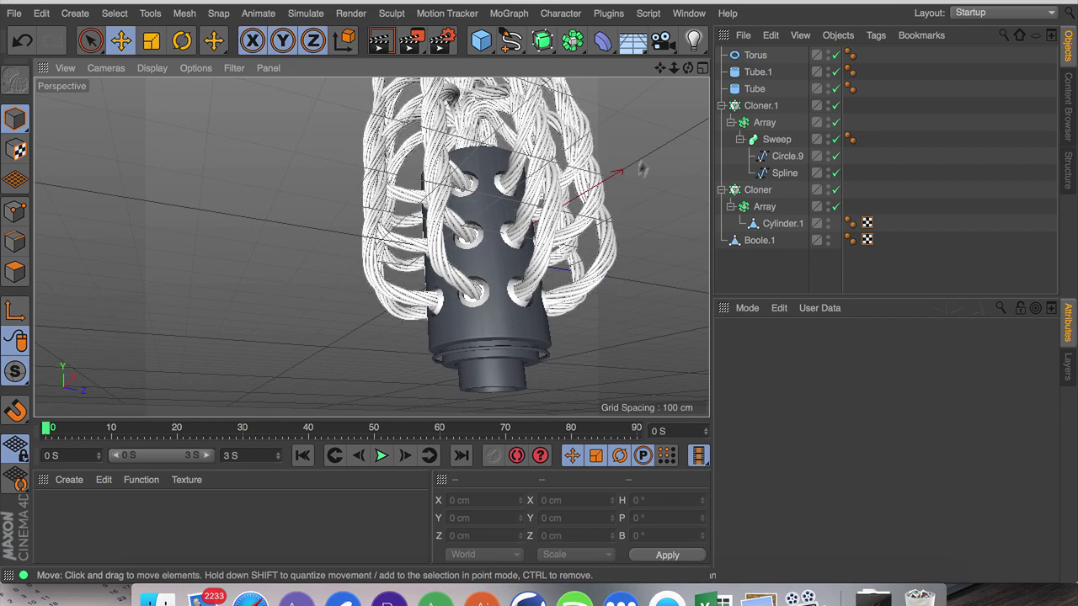
pyautogui.moveTo(689, 68); pyautogui.dragTo(660, 72)
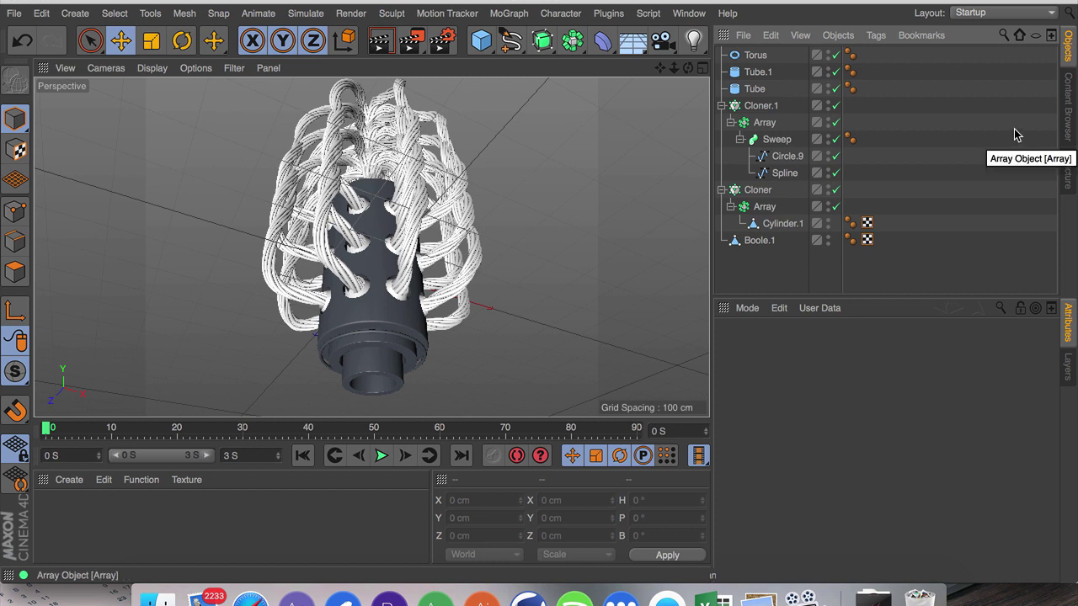
pyautogui.press('super+n')
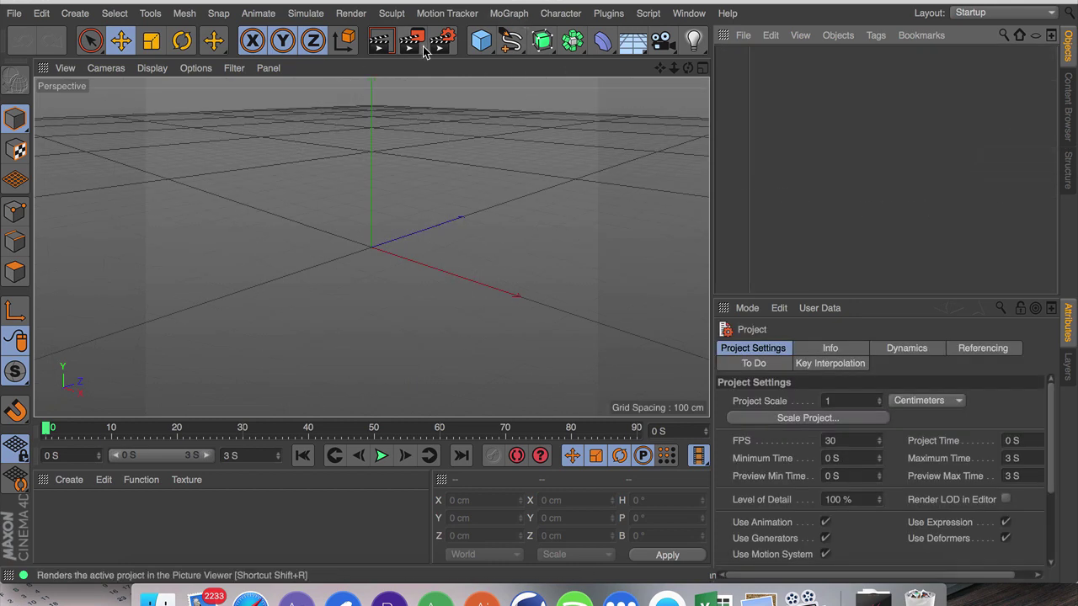
pyautogui.moveTo(480, 39); pyautogui.dragTo(821, 69)
pyautogui.click(805, 350)
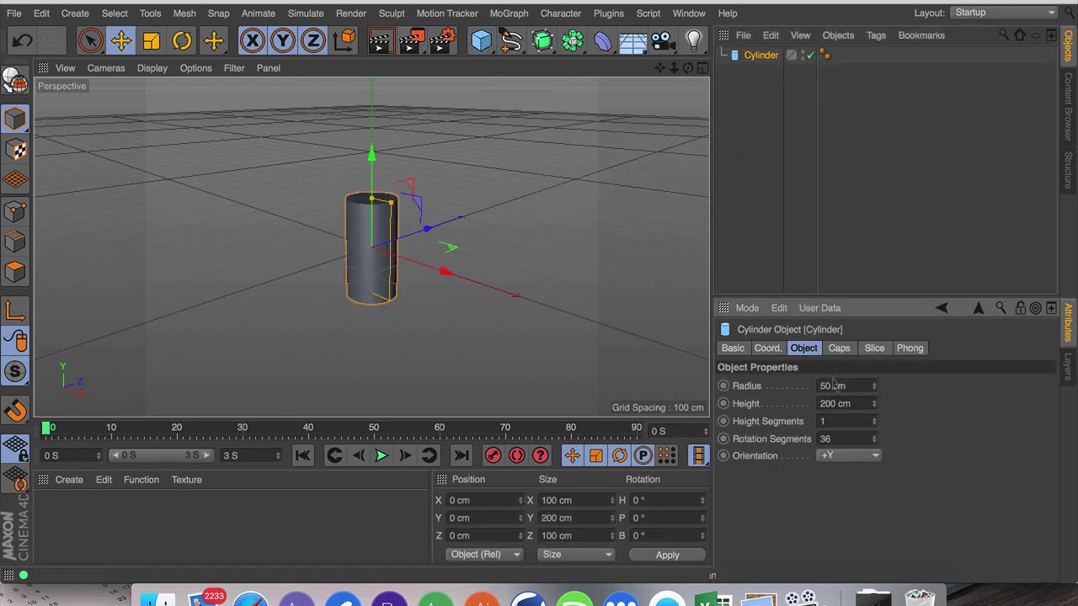
pyautogui.moveTo(873, 385)
pyautogui.mouseDown()
pyautogui.moveTo(873, 404)
pyautogui.moveTo(874, 386)
pyautogui.mouseUp()
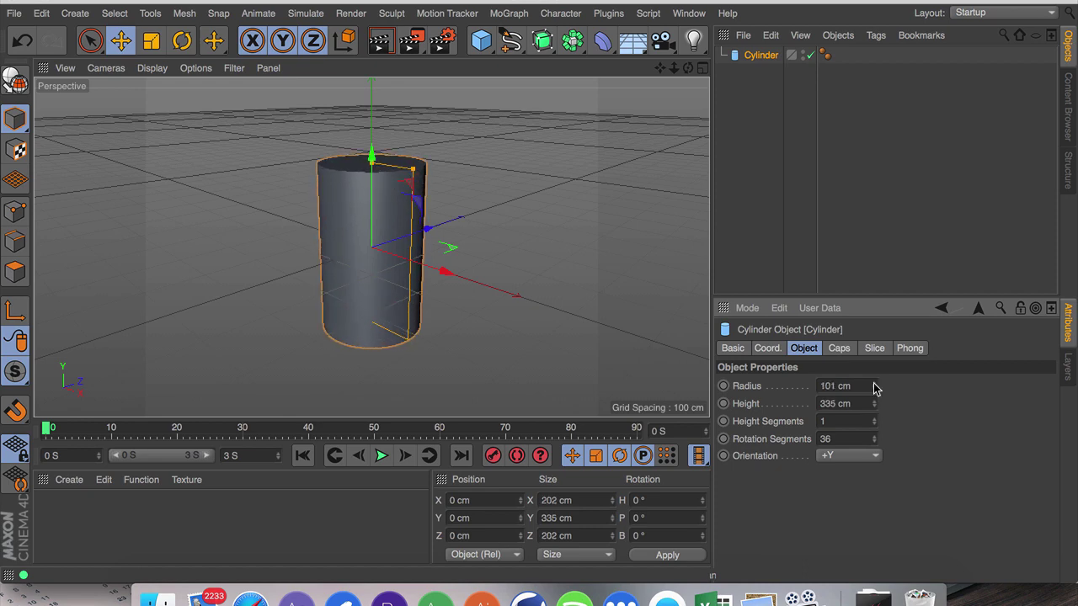
# Enable the fillet on the cylinder's caps and set the fillet radius to 1 cm.
pyautogui.click(839, 348)
pyautogui.click(784, 425)
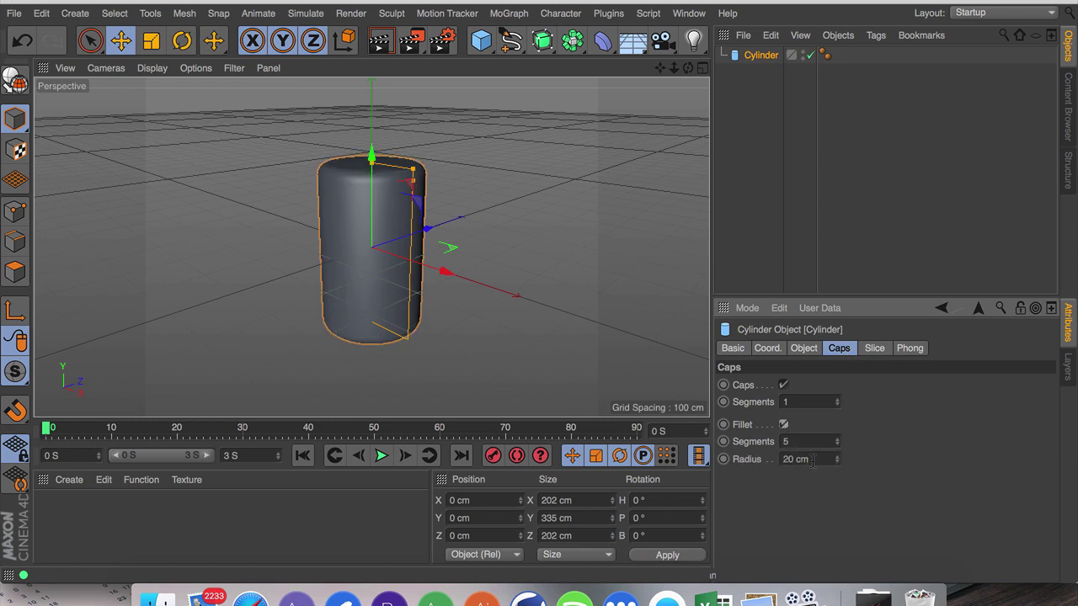
pyautogui.doubleClick(796, 459)
pyautogui.write('1')
pyautogui.press('Return')
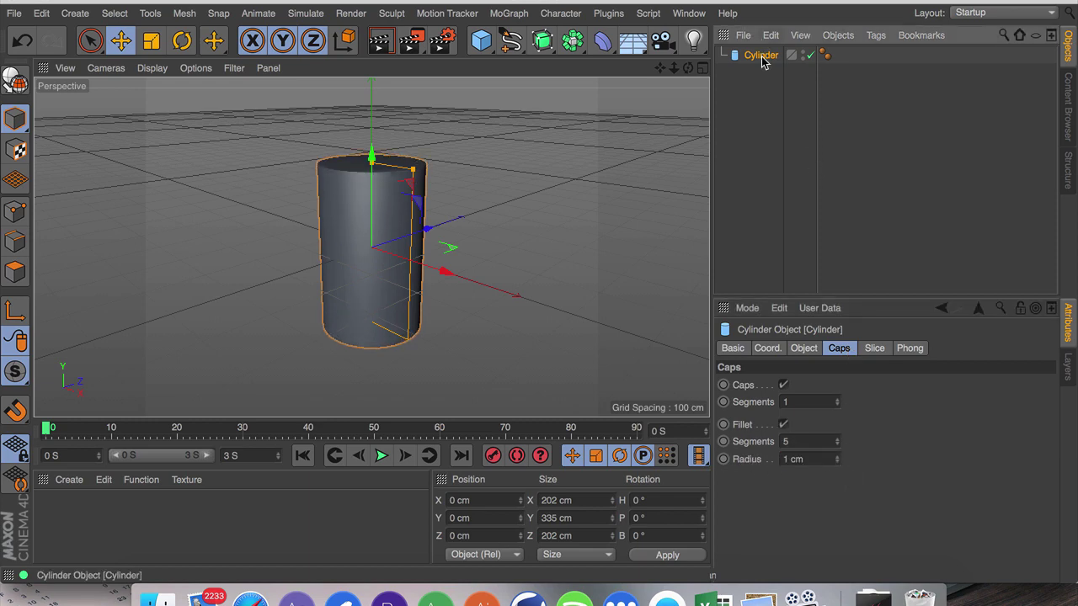
# Add a second cylinder oriented along -Z and set its radius to 41 cm.
pyautogui.moveTo(481, 40); pyautogui.dragTo(823, 69)
pyautogui.click(804, 350)
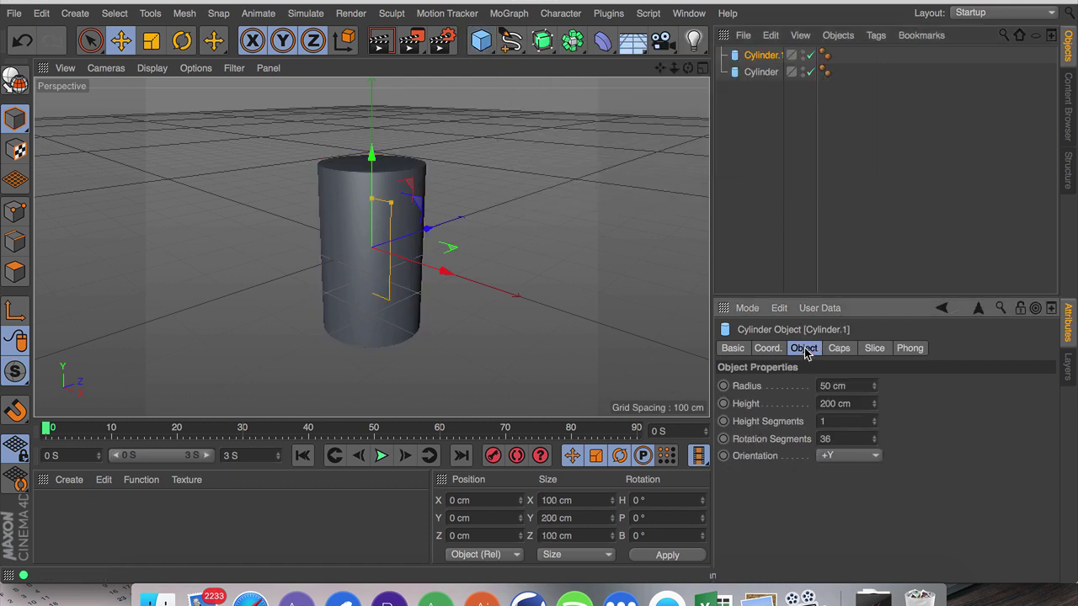
pyautogui.click(832, 455)
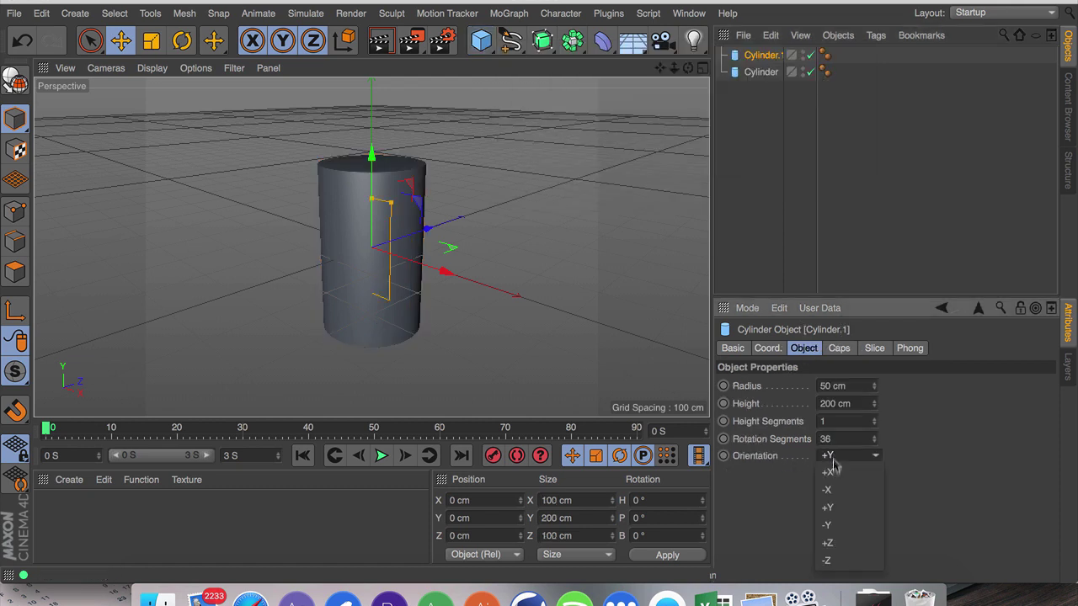
pyautogui.click(832, 559)
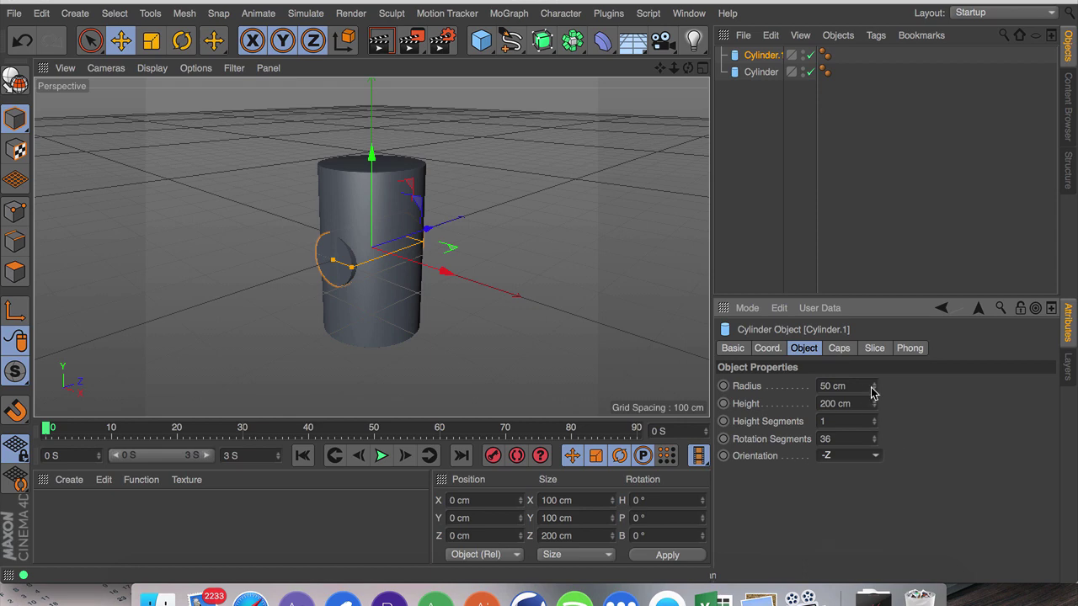
pyautogui.moveTo(874, 390); pyautogui.dragTo(873, 390)
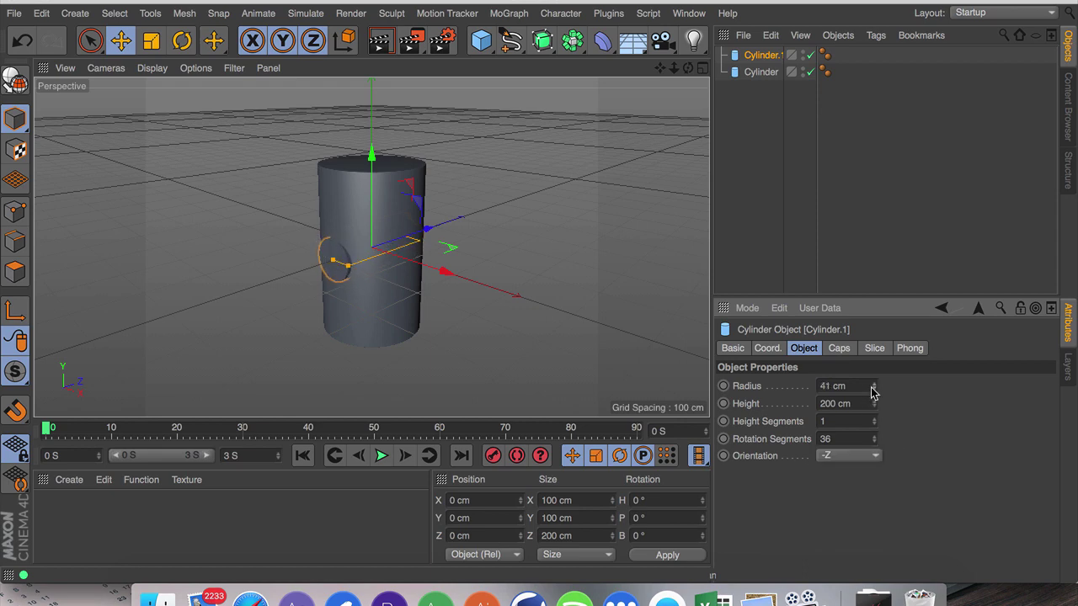
# Nest the second cylinder in an Array with a radius of 188 cm and set the cylinder's own radius to 37 cm.
pyautogui.keyDown('alt'); pyautogui.click(573, 41); pyautogui.keyUp('alt')
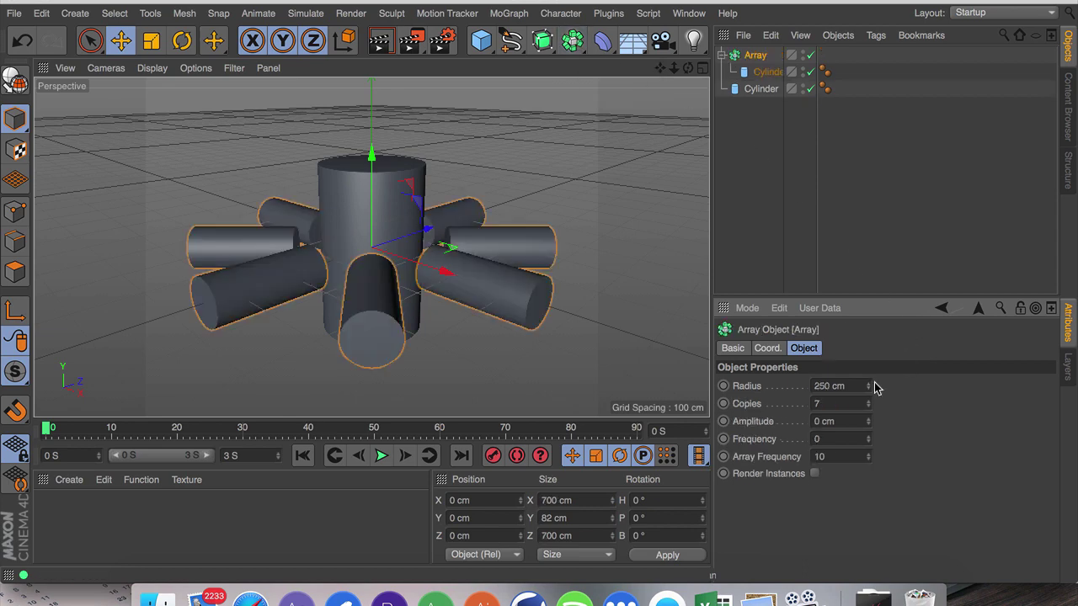
pyautogui.moveTo(868, 386); pyautogui.dragTo(868, 405)
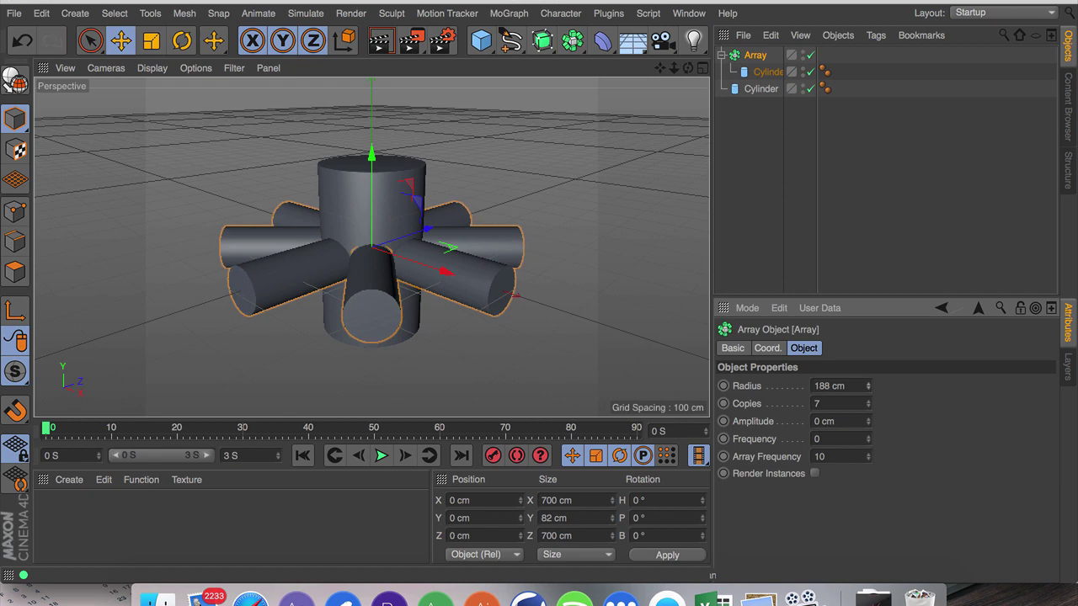
pyautogui.click(763, 72)
pyautogui.moveTo(874, 397); pyautogui.dragTo(873, 404)
pyautogui.click(865, 193)
# Enable the cap fillet on the arrayed cylinder with a fillet radius of 2 cm.
pyautogui.click(766, 72)
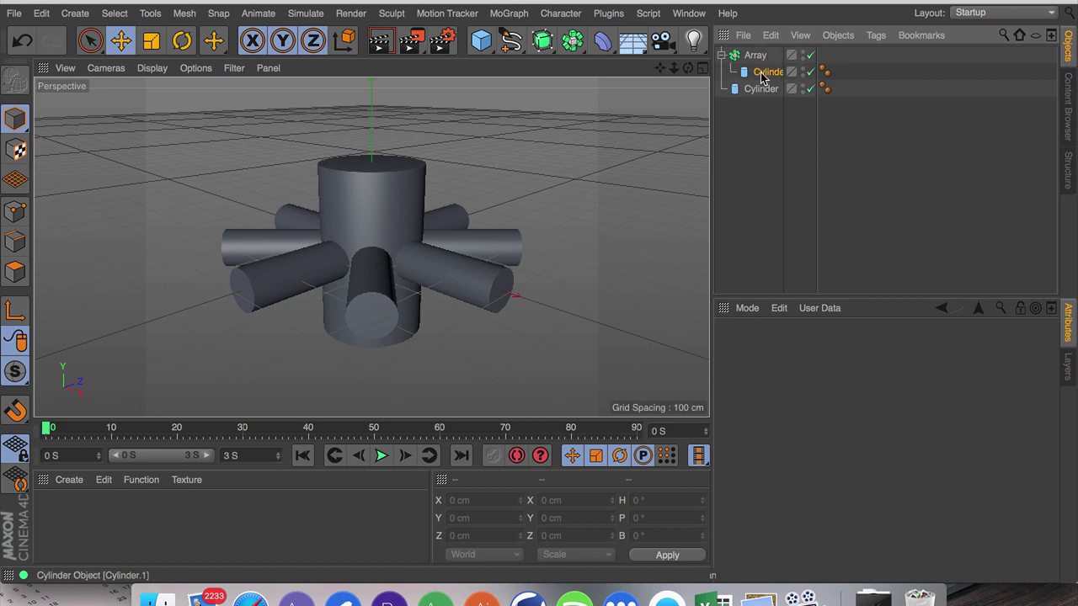
pyautogui.click(832, 349)
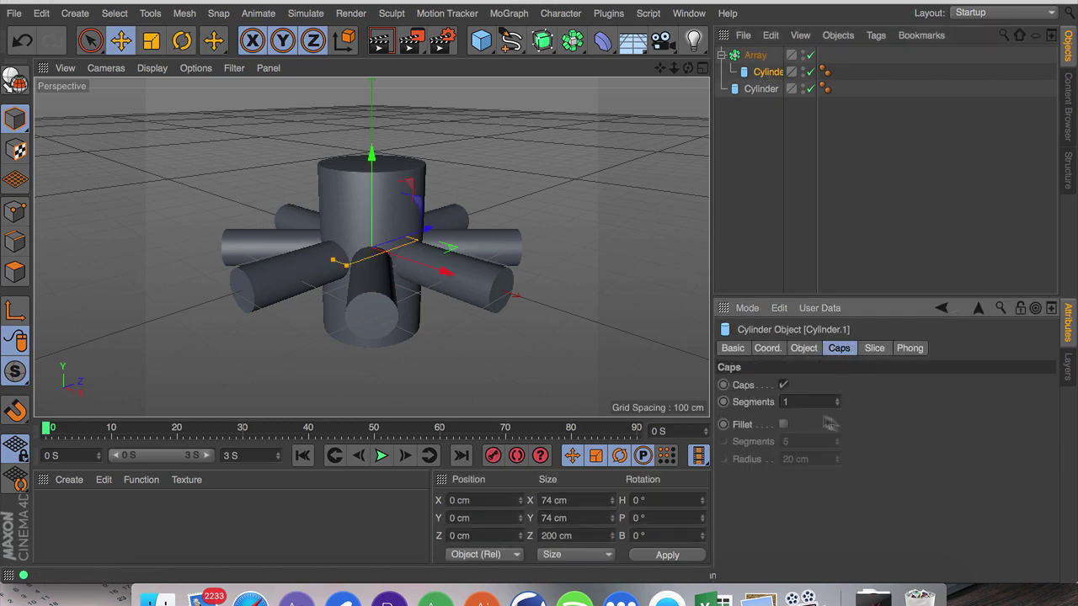
pyautogui.click(783, 423)
pyautogui.click(796, 459)
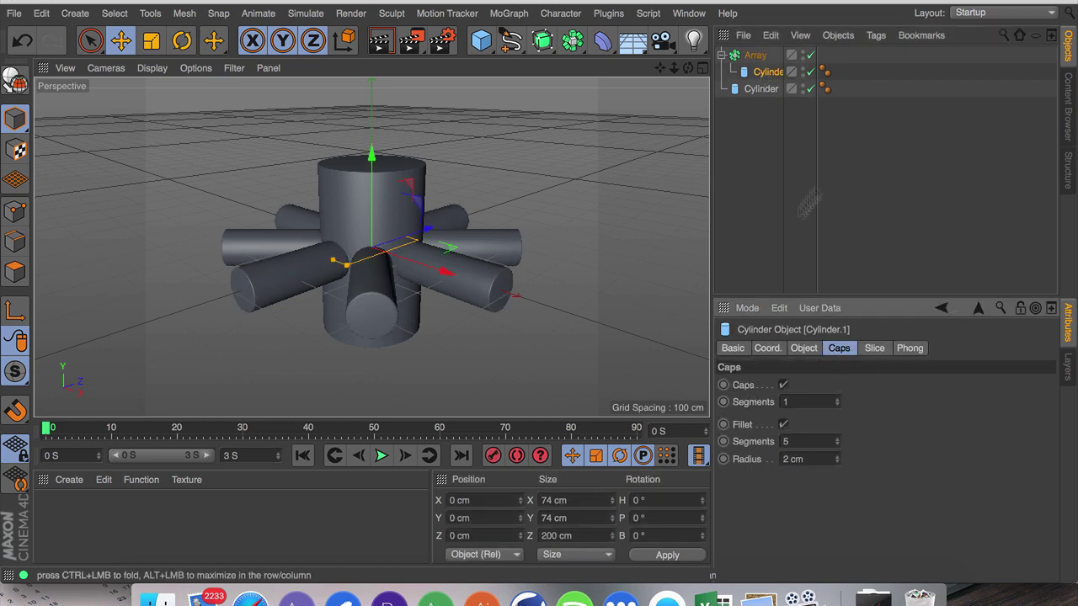
pyautogui.click(915, 157)
# Nest the Array in a MoGraph Cloner and switch the Cloner to Grid Array mode.
pyautogui.click(755, 57)
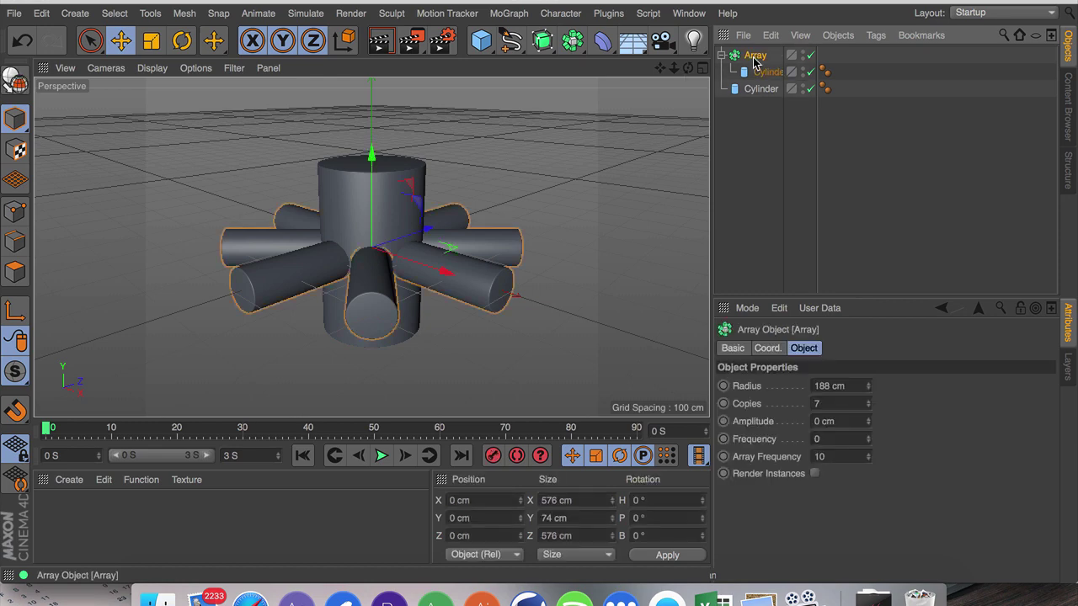
pyautogui.click(509, 12)
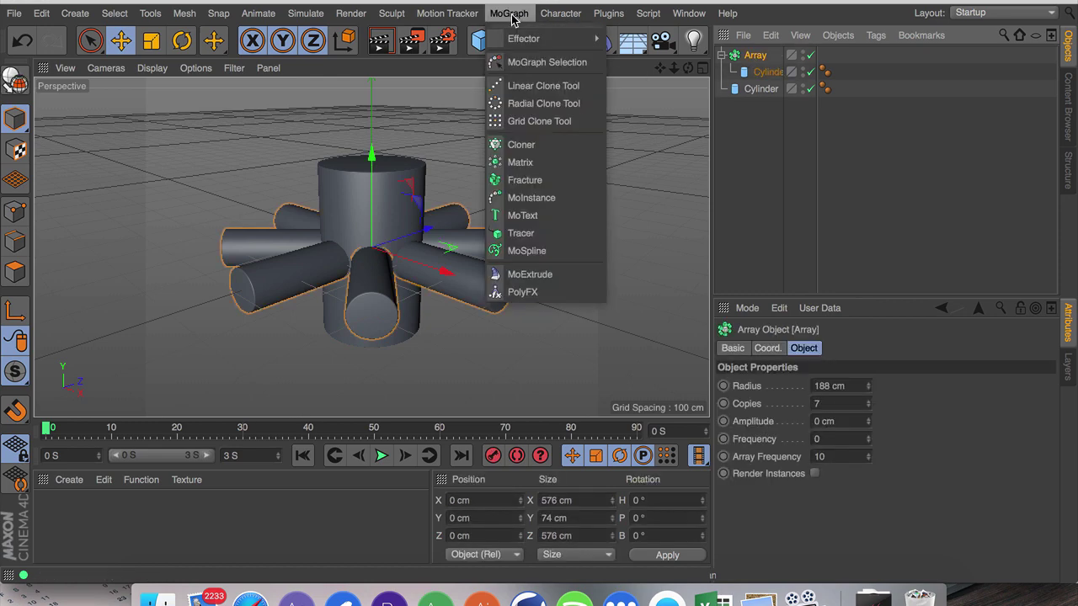
pyautogui.click(510, 150)
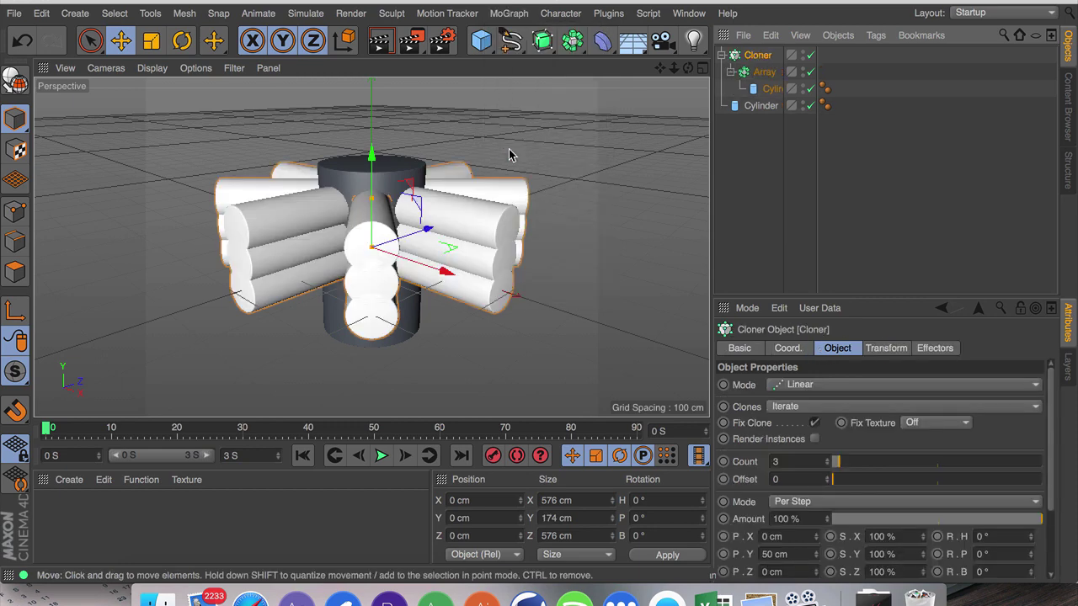
pyautogui.click(798, 384)
pyautogui.click(797, 454)
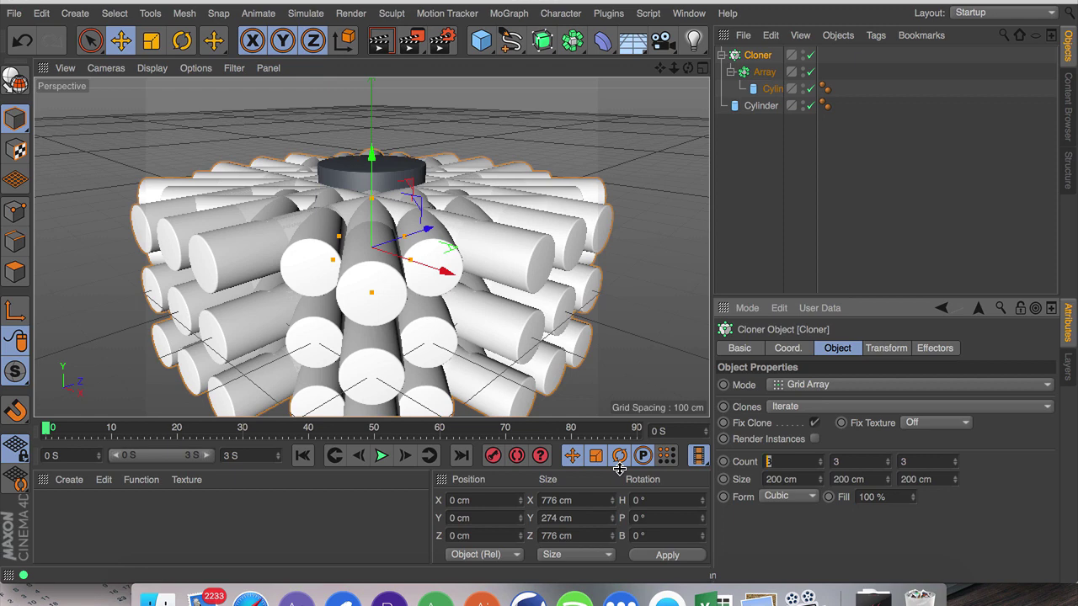
# Set the Cloner's grid count to 1 in X and 1 in Z, keeping 3 rows in Y.
pyautogui.write('1')
pyautogui.press('Tab')
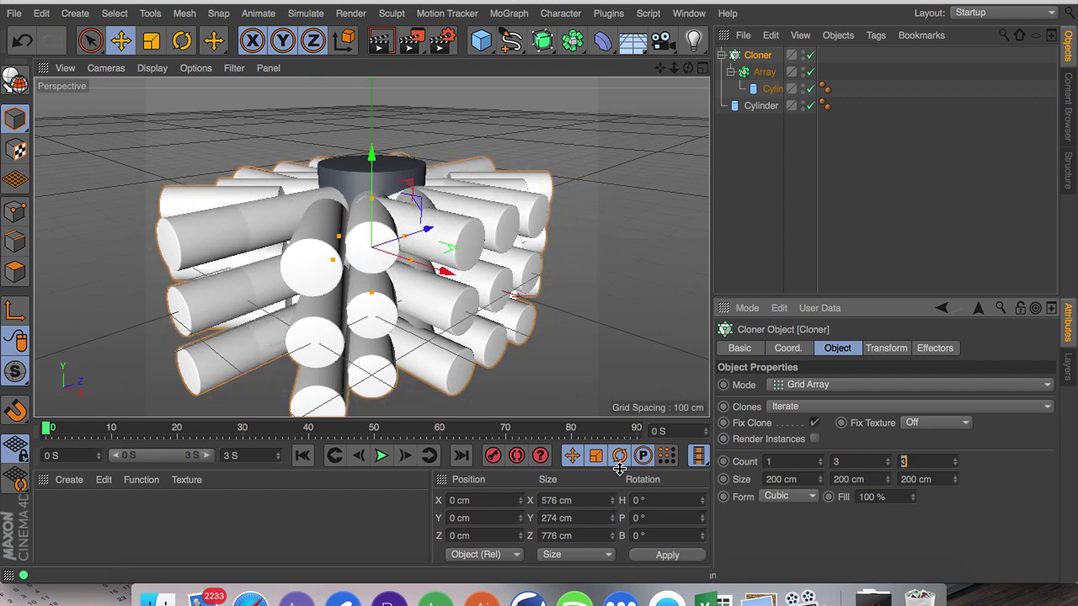
pyautogui.write('1')
pyautogui.press('Return')
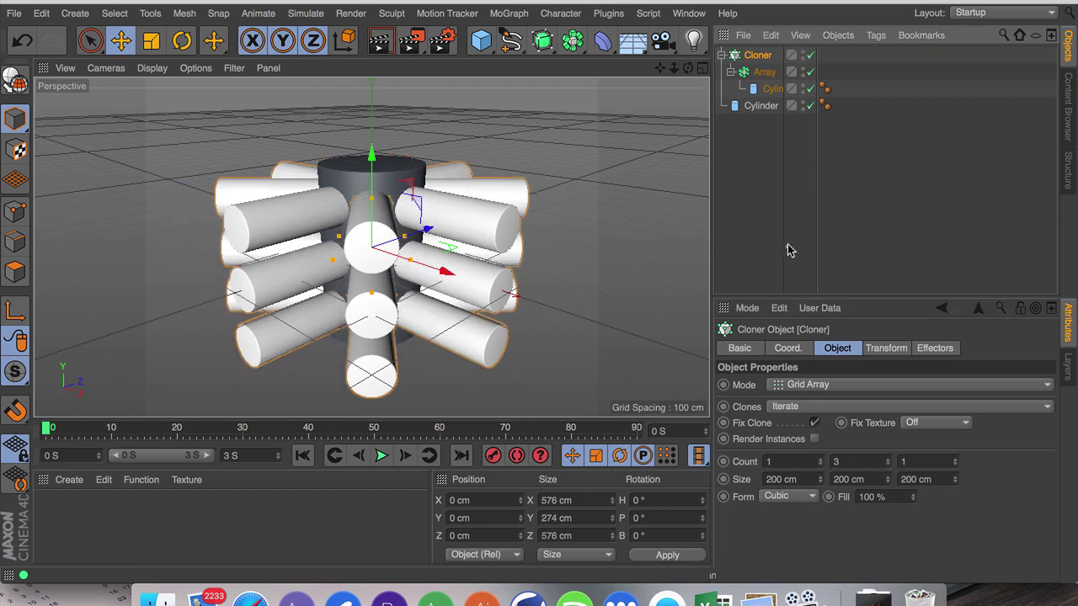
pyautogui.click(788, 248)
# Reduce the radius of the cylinder inside the Array to 33 cm.
pyautogui.moveTo(688, 68); pyautogui.dragTo(691, 69)
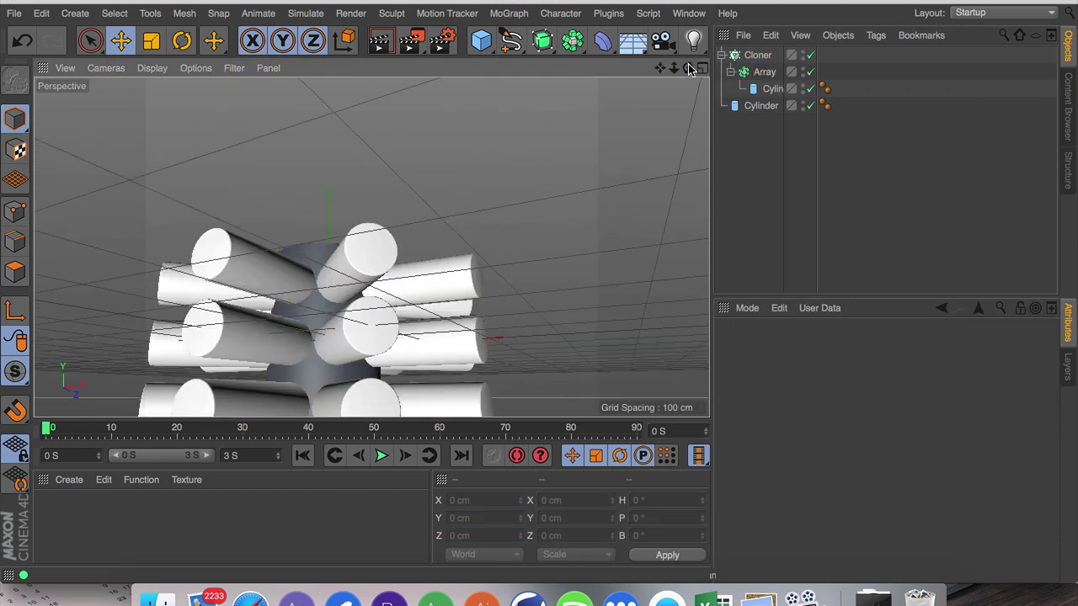
pyautogui.click(760, 88)
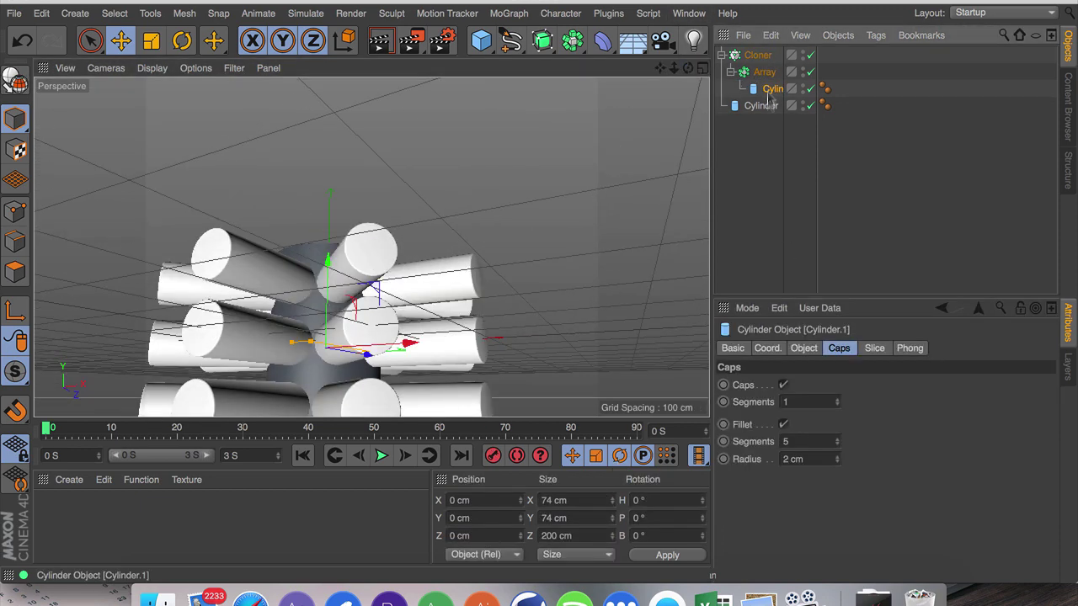
pyautogui.click(804, 349)
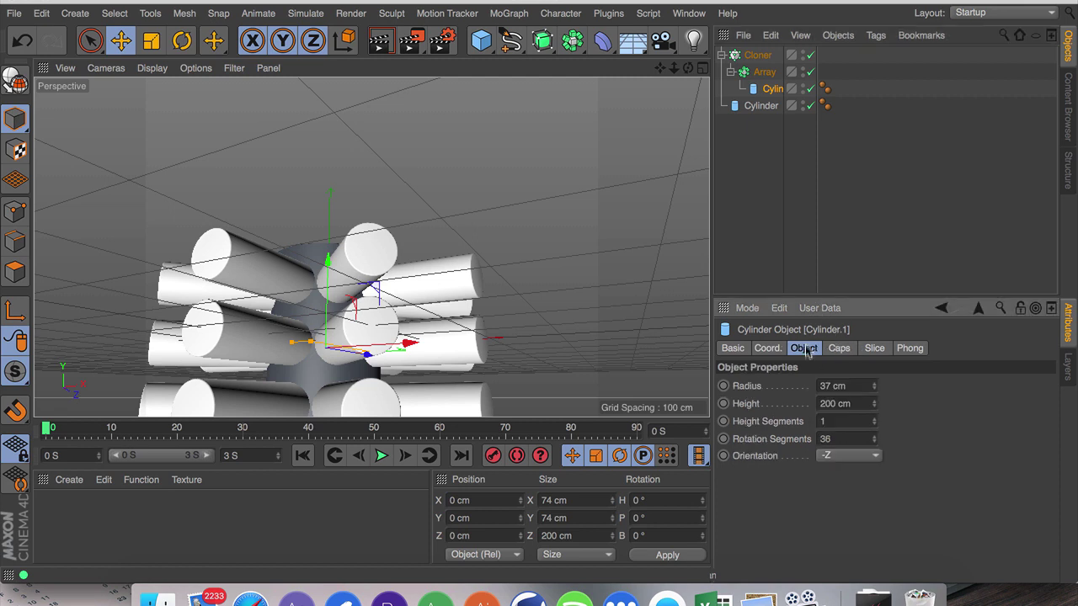
pyautogui.click(873, 389)
pyautogui.click(873, 389)
pyautogui.click(873, 389)
pyautogui.click(873, 390)
pyautogui.click(848, 250)
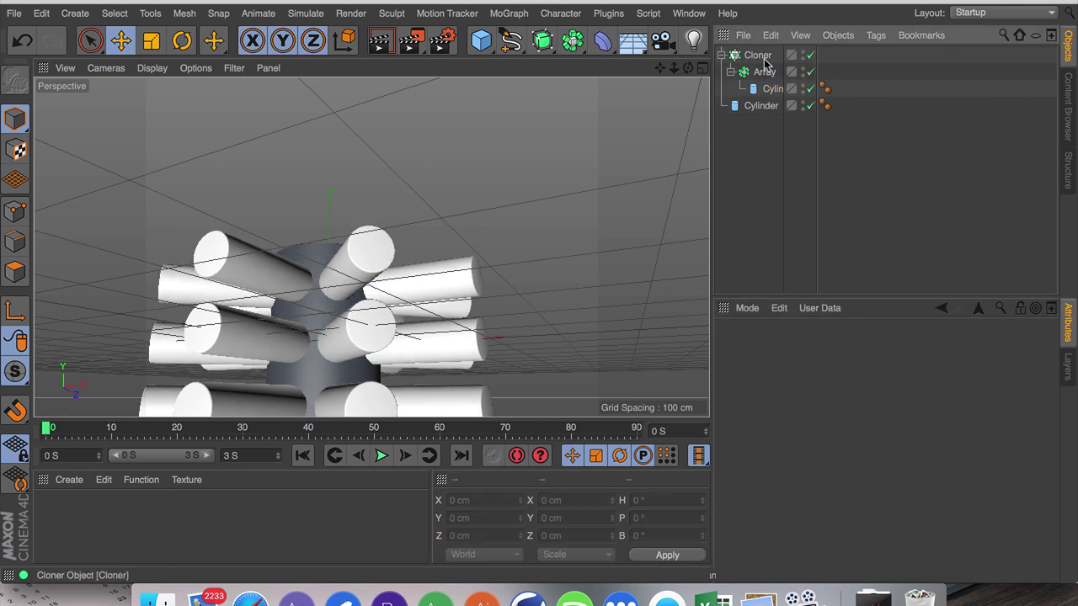
# Reduce the radius of the Array inside the Cloner to 186 cm.
pyautogui.click(760, 56)
pyautogui.click(764, 71)
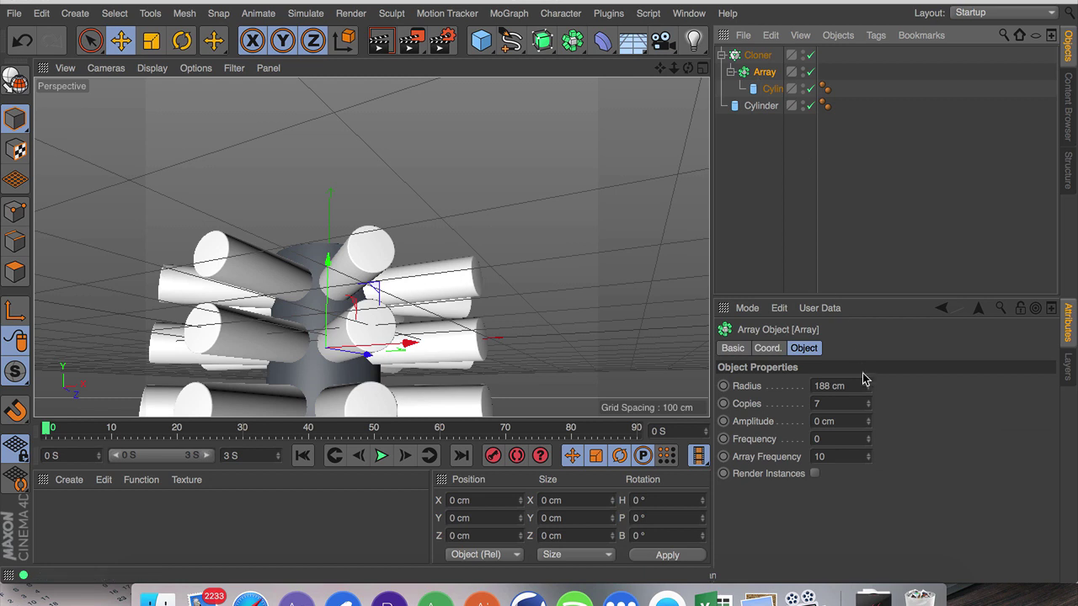
pyautogui.moveTo(869, 385)
pyautogui.mouseDown()
pyautogui.moveTo(868, 396)
pyautogui.moveTo(868, 375)
pyautogui.moveTo(868, 388)
pyautogui.mouseUp()
pyautogui.click(869, 247)
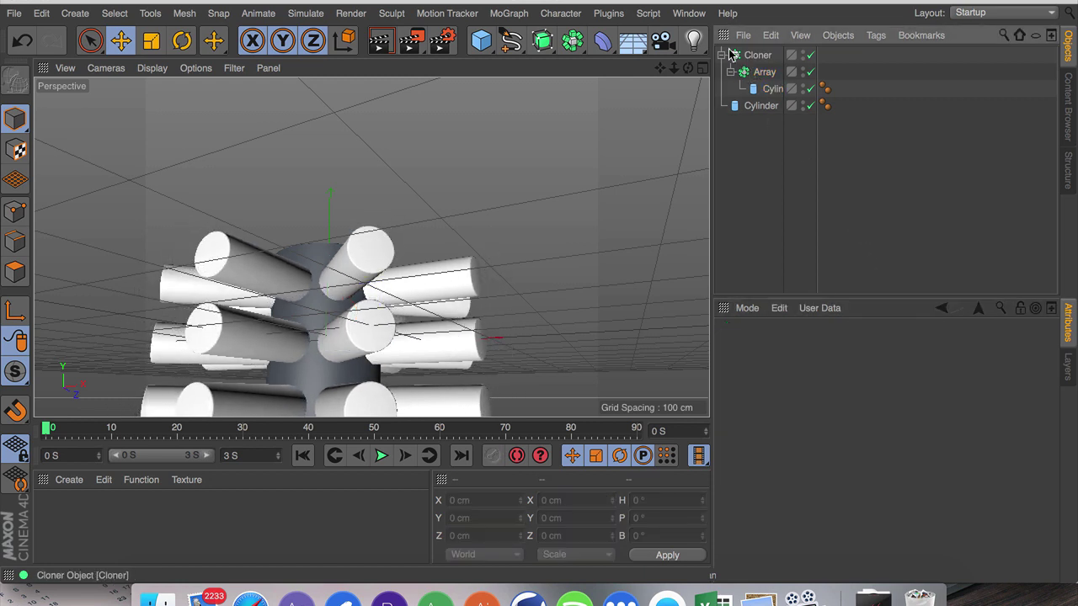
# Rename the large central cylinder as base and nest it in a Boole object.
pyautogui.click(762, 105)
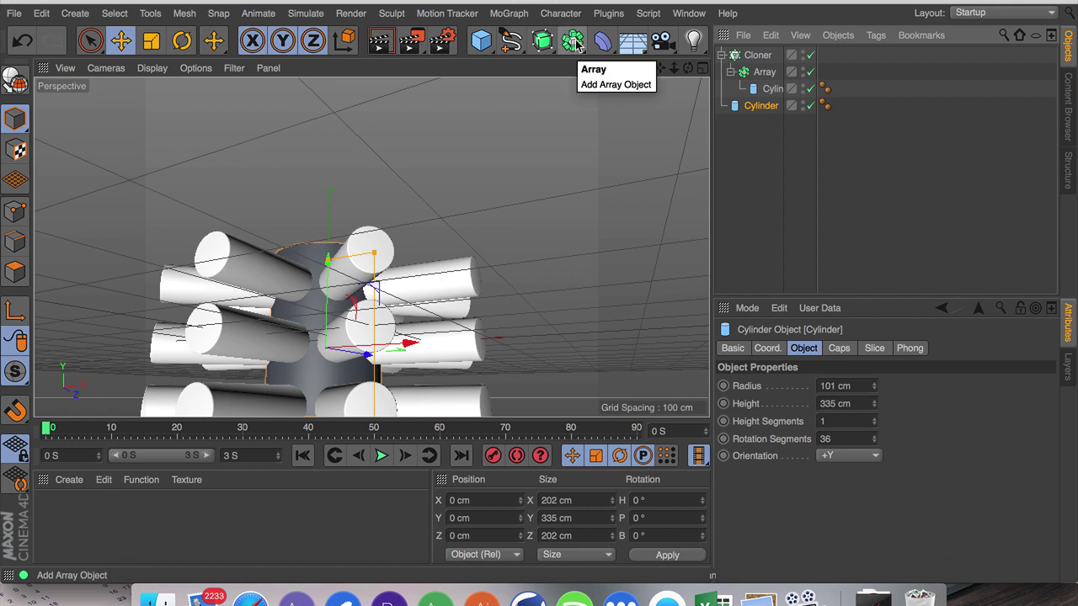
pyautogui.doubleClick(758, 105)
pyautogui.write('base')
pyautogui.press('Return')
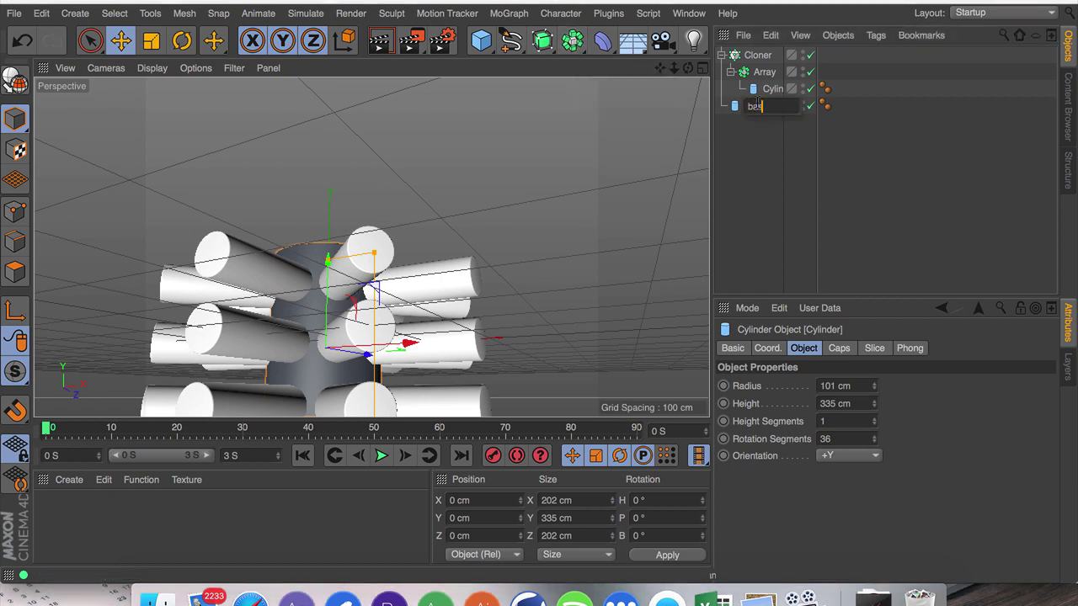
pyautogui.click(572, 40)
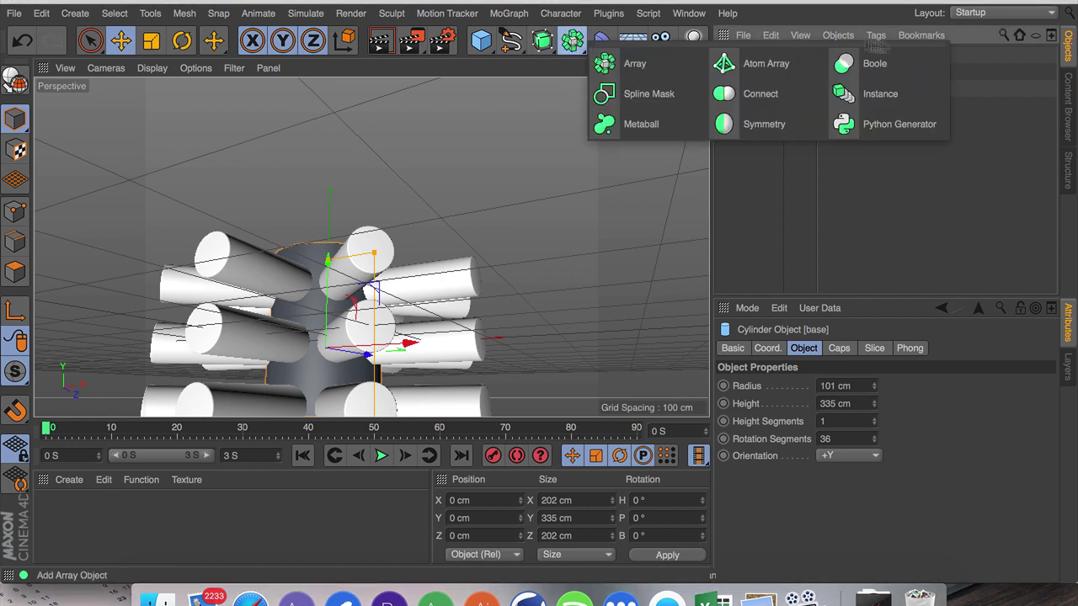
pyautogui.keyDown('alt'); pyautogui.click(875, 63); pyautogui.keyUp('alt')
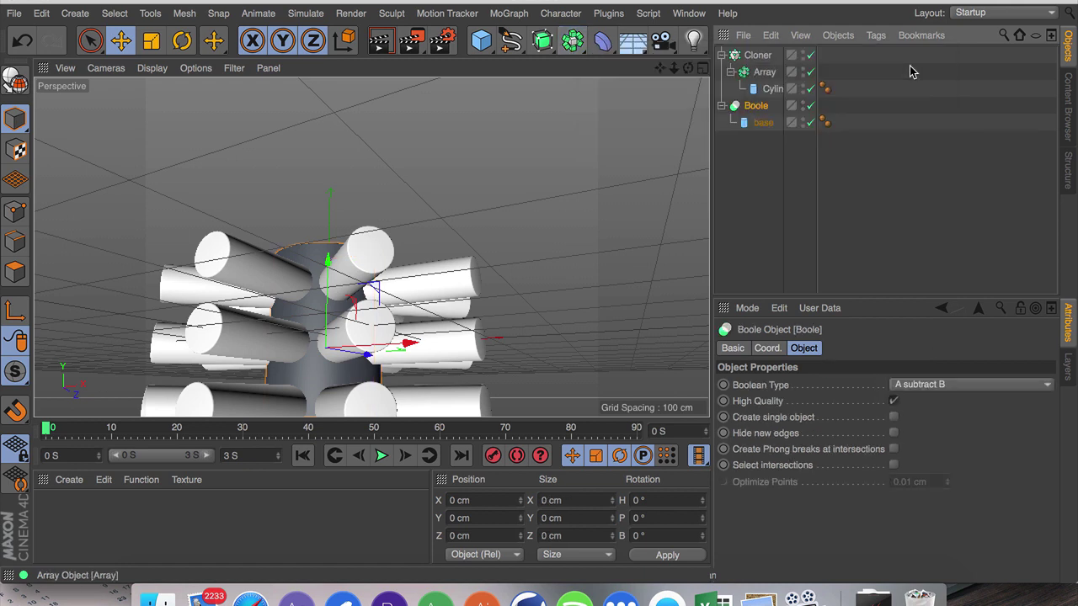
# Duplicate the Cloner with its contents and rename the duplicate as "Cloner. copy".
pyautogui.click(757, 56)
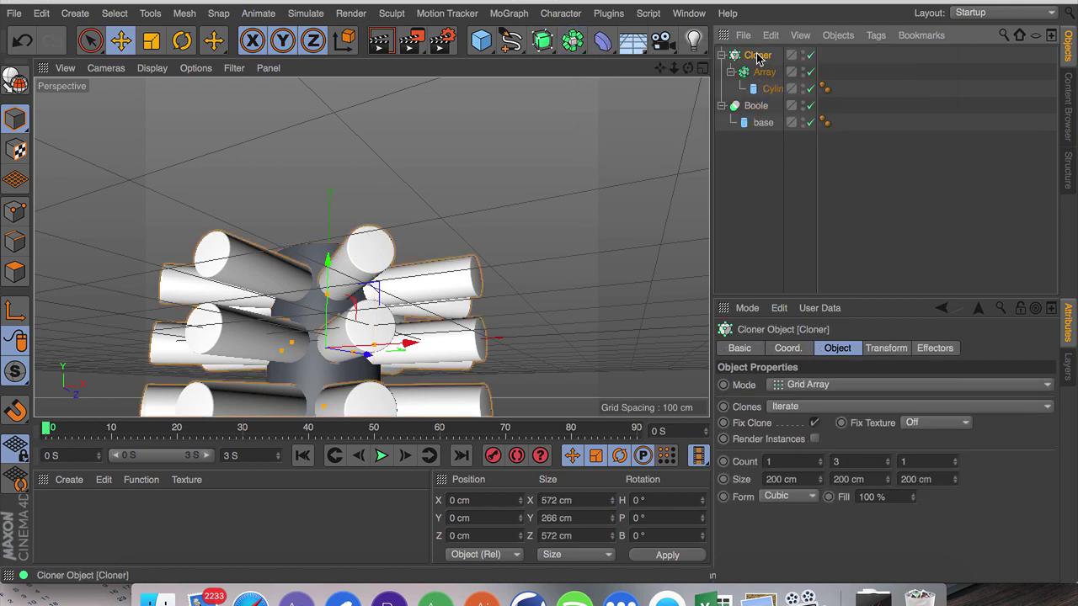
pyautogui.press('super+c')
pyautogui.press('super+v')
pyautogui.doubleClick(758, 56)
pyautogui.press('BackSpace')
pyautogui.write('copy')
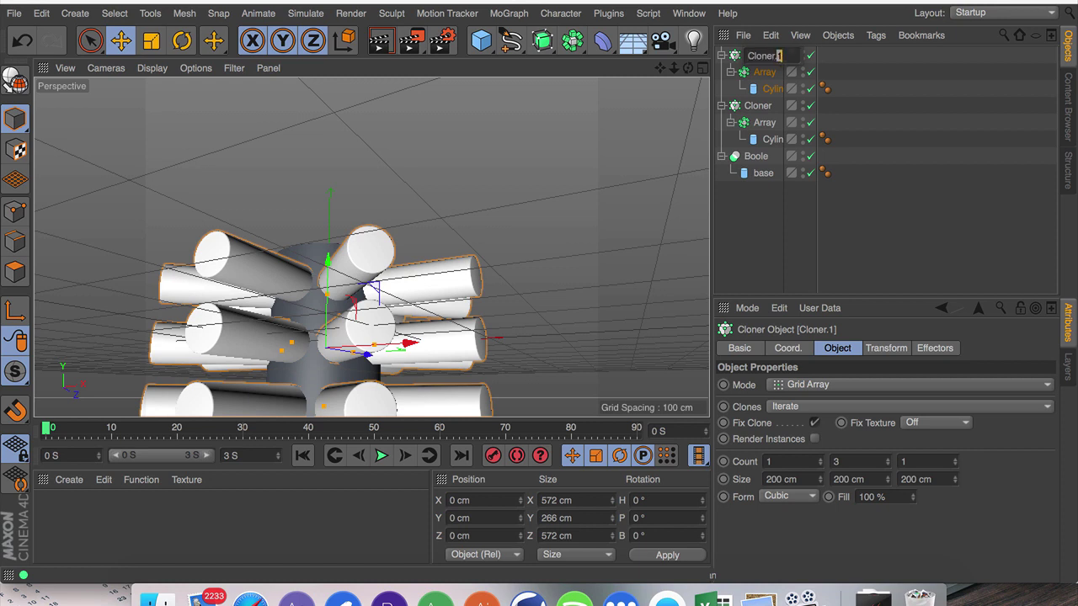
pyautogui.press('Return')
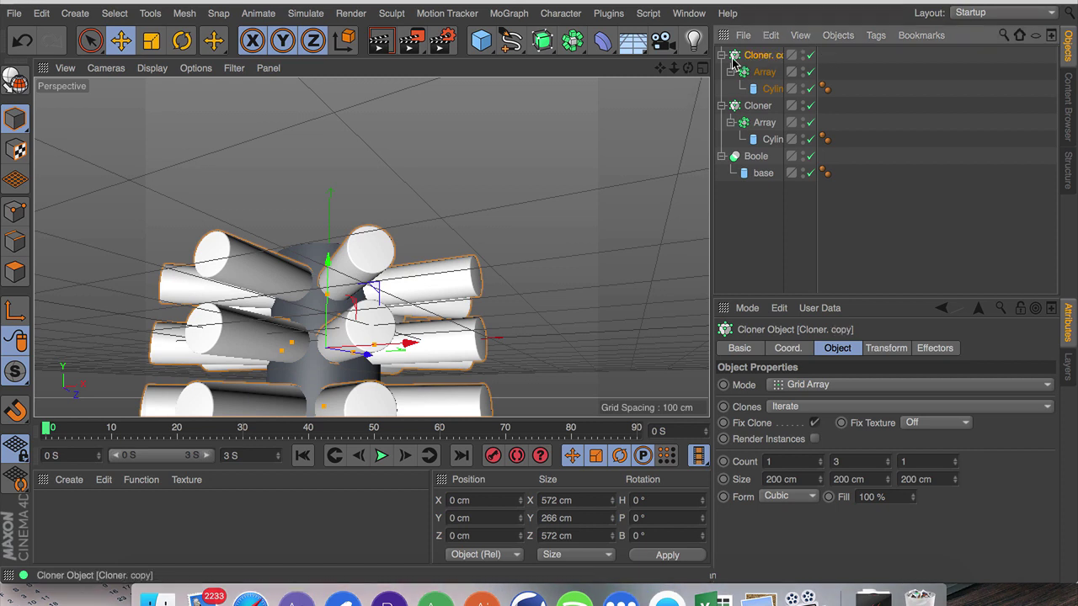
# Nest the original Cloner under base in the Boole object and hide Cloner. copy from view.
pyautogui.moveTo(816, 74); pyautogui.dragTo(867, 68)
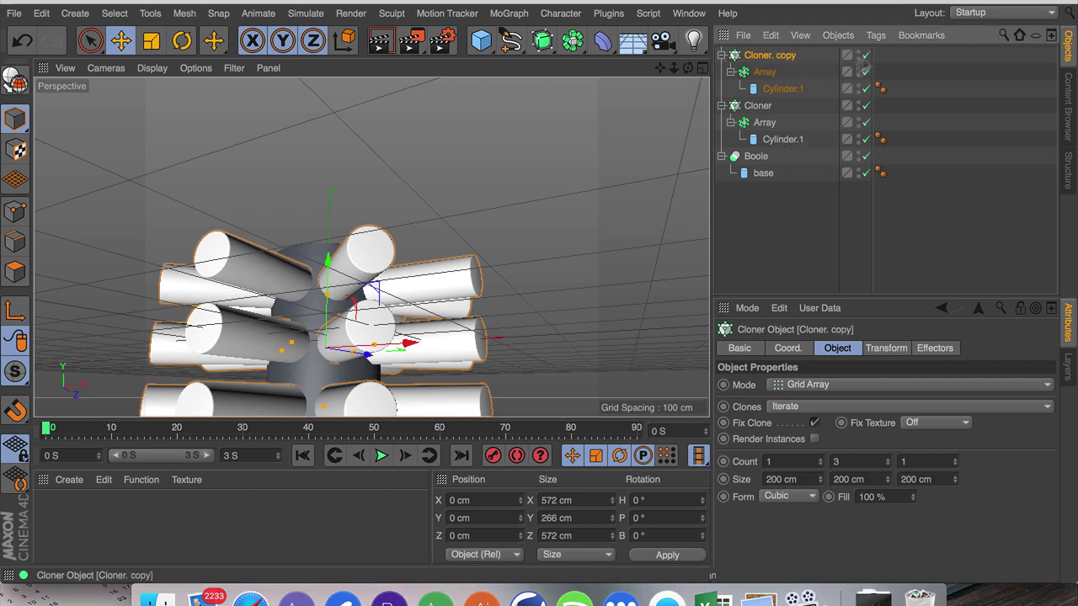
pyautogui.click(722, 105)
pyautogui.moveTo(753, 106); pyautogui.dragTo(750, 149)
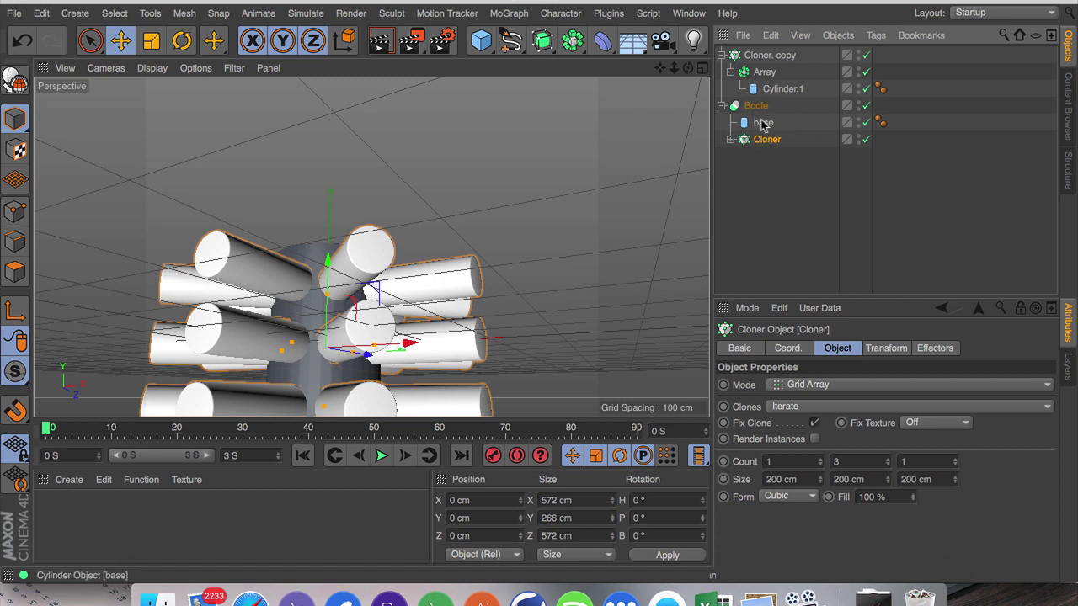
pyautogui.click(721, 106)
pyautogui.click(721, 106)
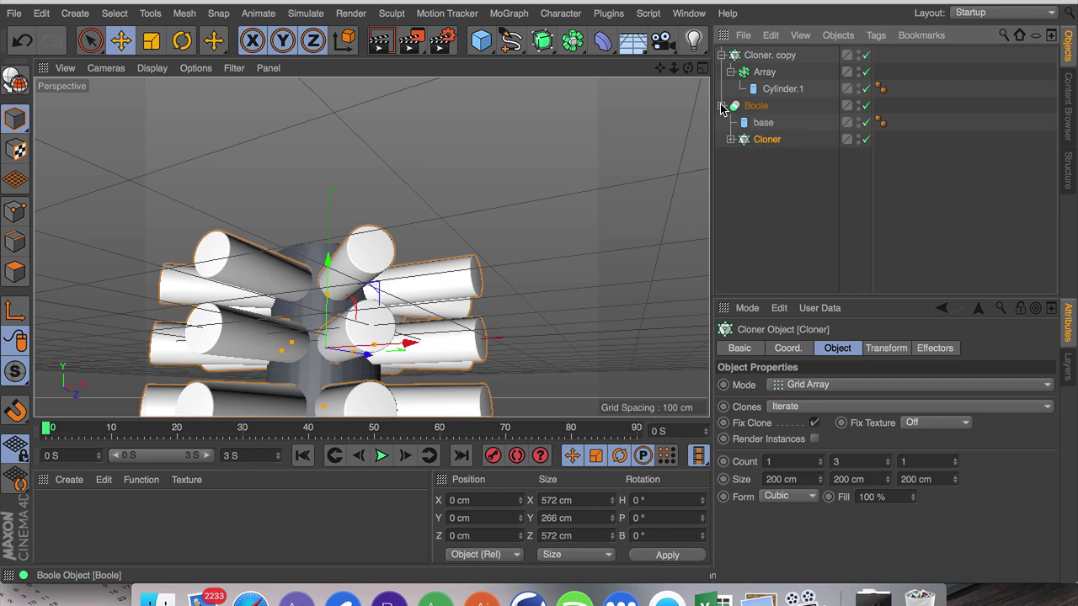
pyautogui.moveTo(661, 68); pyautogui.dragTo(661, 69)
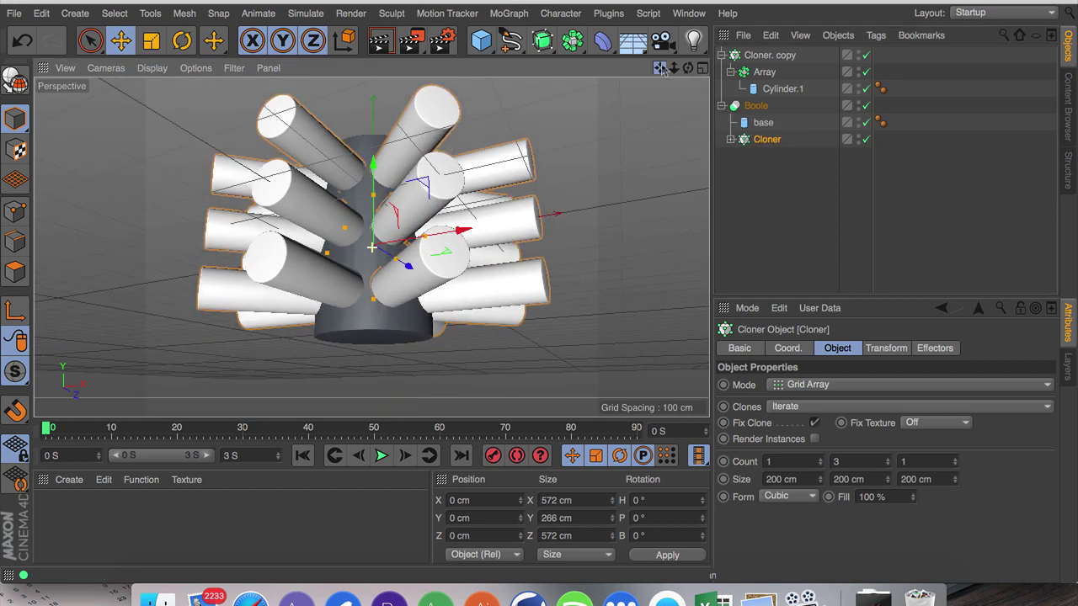
pyautogui.click(863, 56)
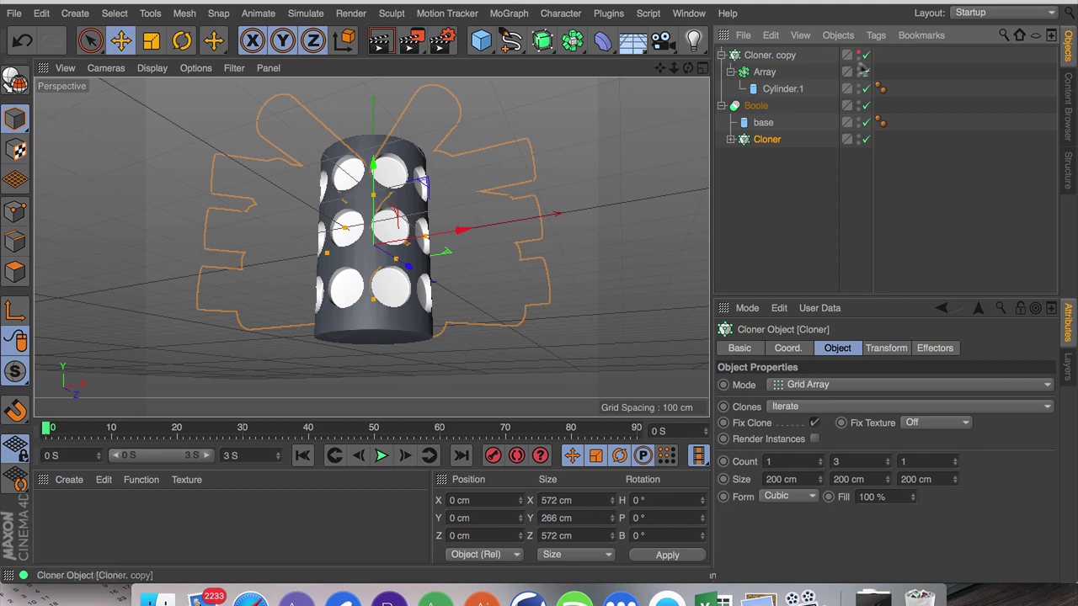
# Set the radius of both Cylinder.1 objects, in Cloner. copy and in the Boole's Cloner, to 25 cm together.
pyautogui.click(782, 89)
pyautogui.click(731, 139)
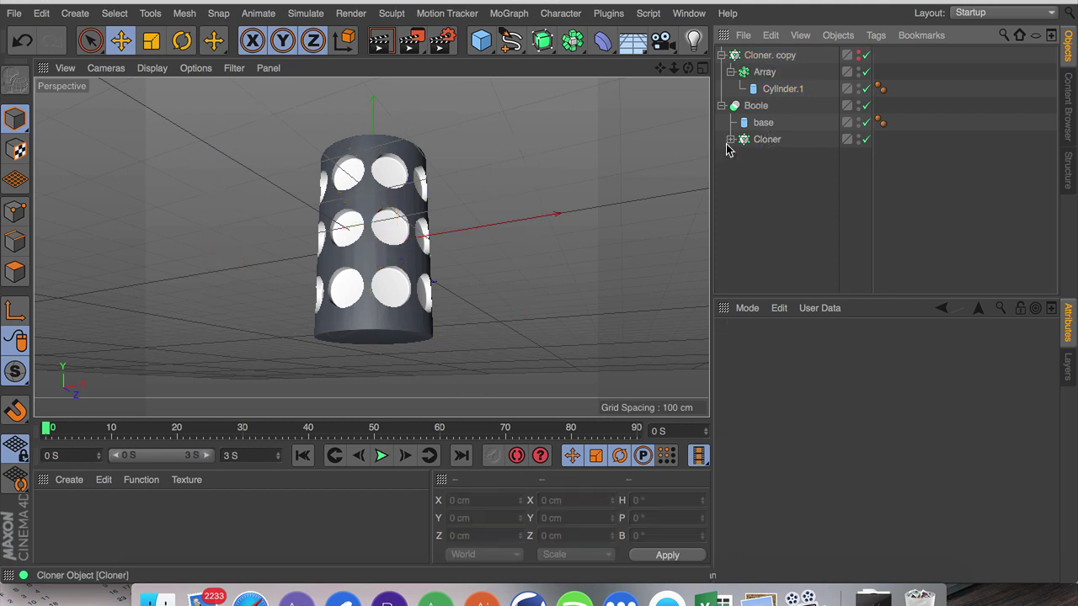
pyautogui.click(784, 173)
pyautogui.keyDown('shift'); pyautogui.click(767, 90); pyautogui.keyUp('shift')
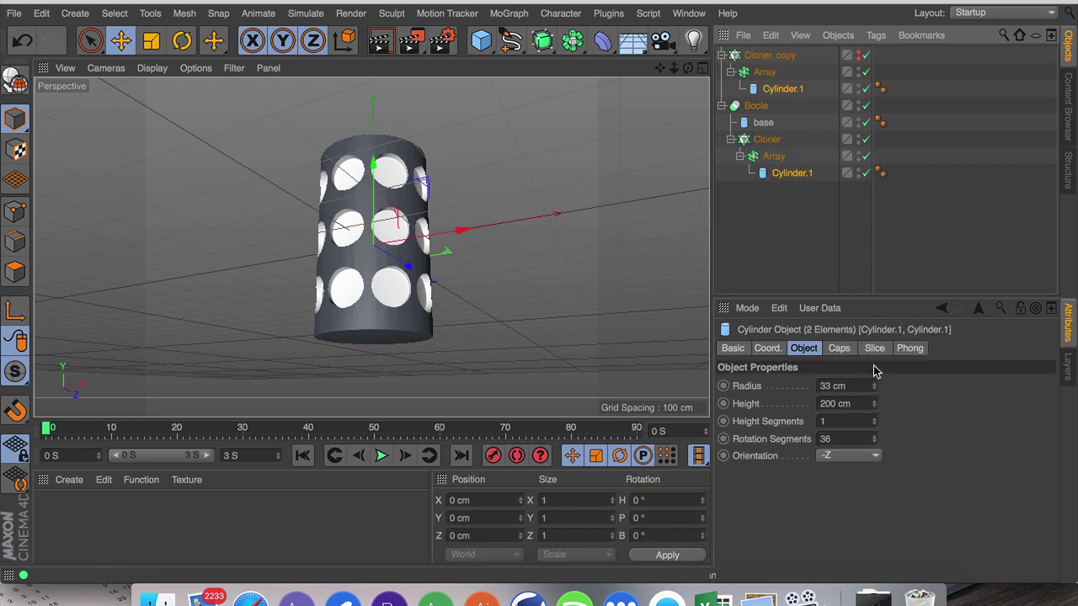
pyautogui.moveTo(876, 386)
pyautogui.mouseDown()
pyautogui.moveTo(874, 406)
pyautogui.moveTo(875, 396)
pyautogui.mouseUp()
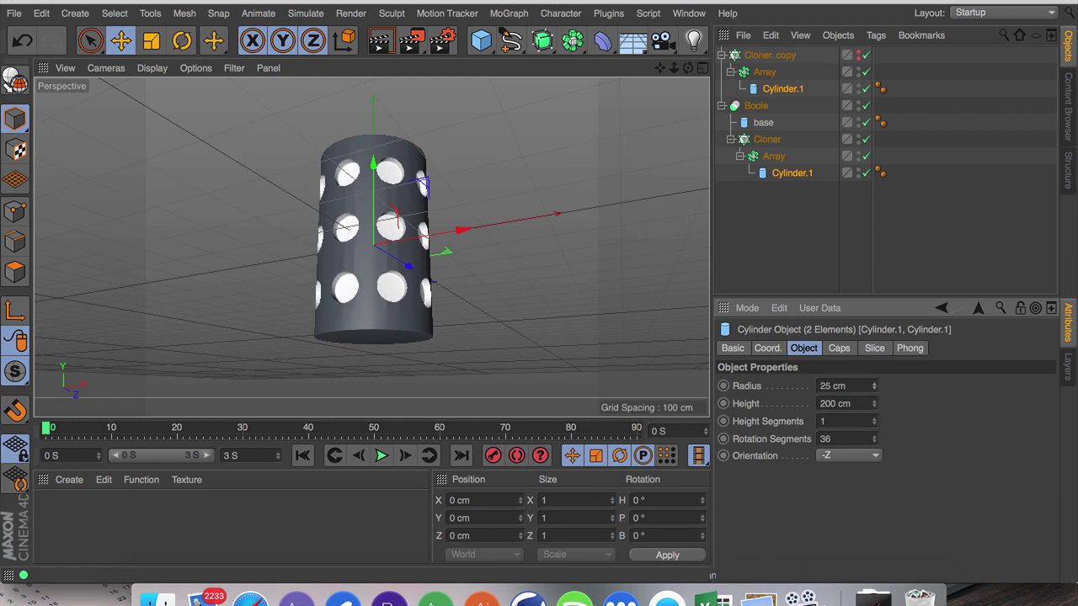
pyautogui.click(853, 229)
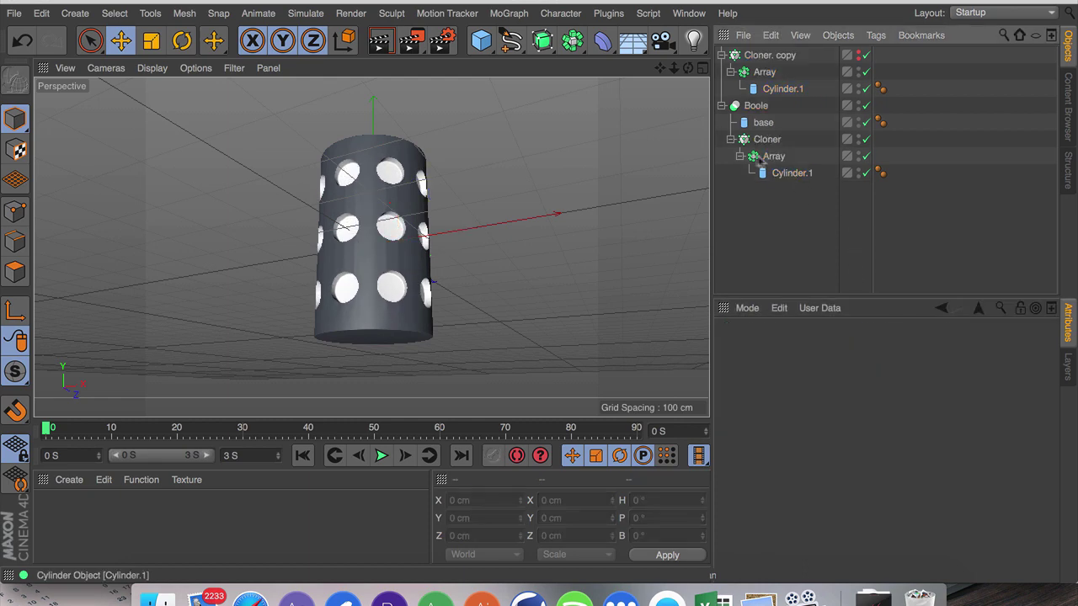
pyautogui.click(731, 139)
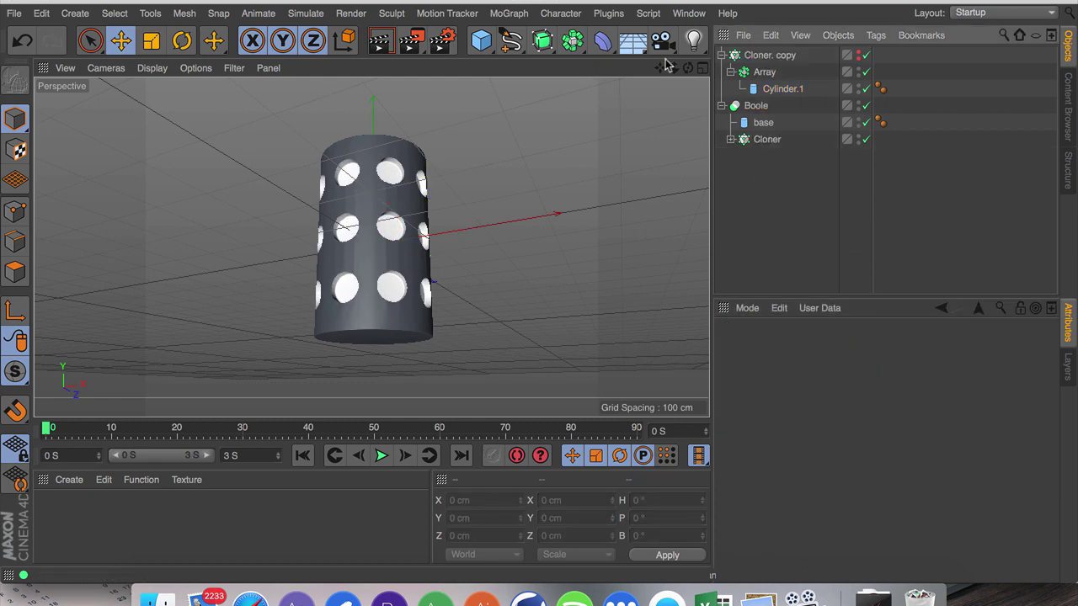
# Smooth the base cylinder by raising its rotation segments to 198, and inspect its surface around the holes.
pyautogui.moveTo(673, 68)
pyautogui.mouseDown()
pyautogui.moveTo(687, 67)
pyautogui.moveTo(673, 68)
pyautogui.mouseUp()
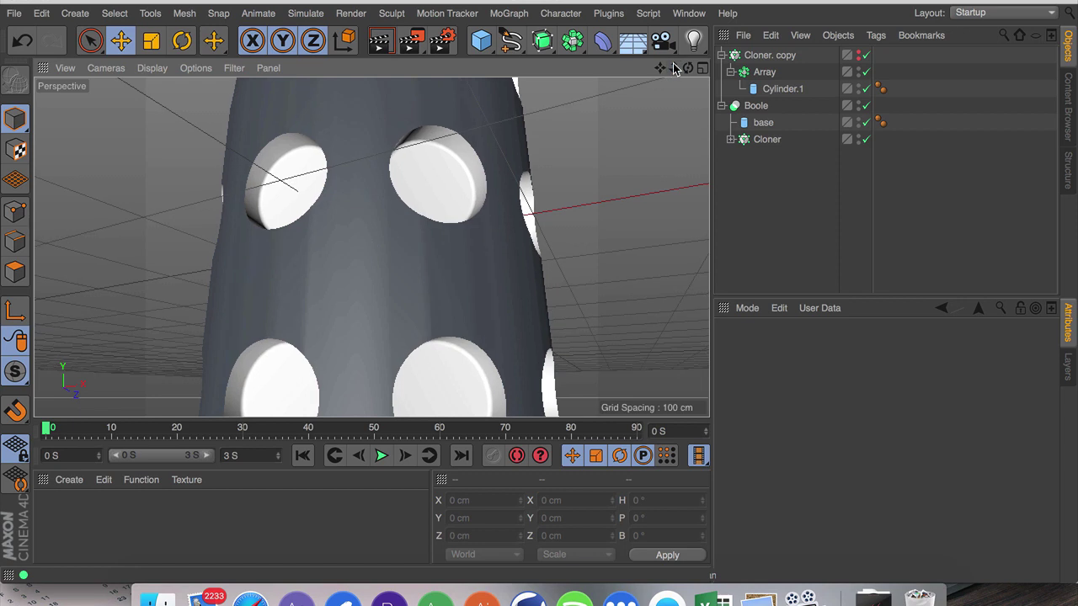
pyautogui.click(749, 124)
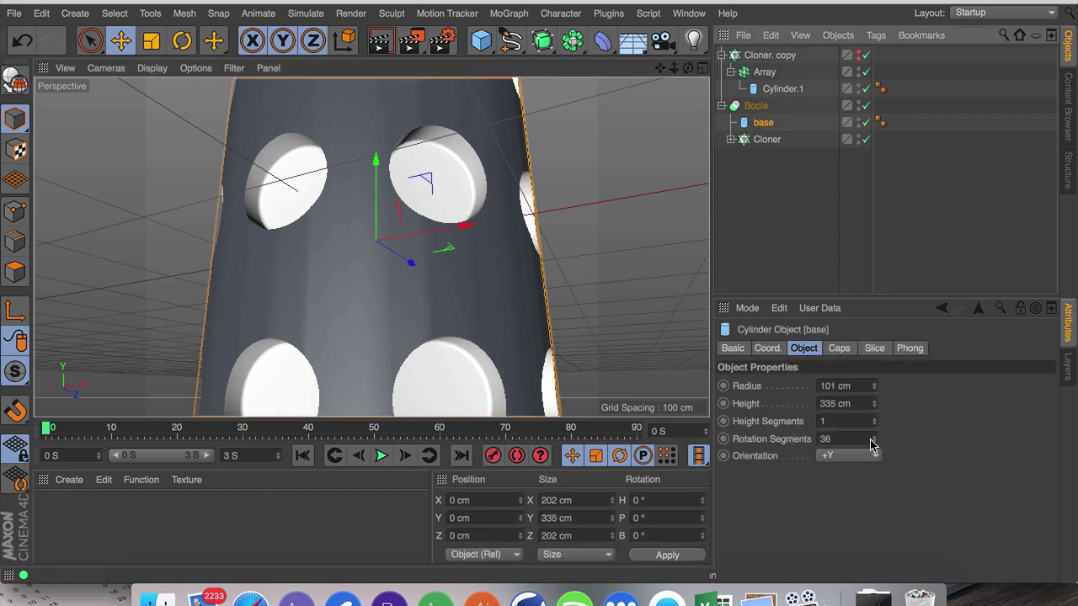
pyautogui.moveTo(874, 439); pyautogui.dragTo(874, 431)
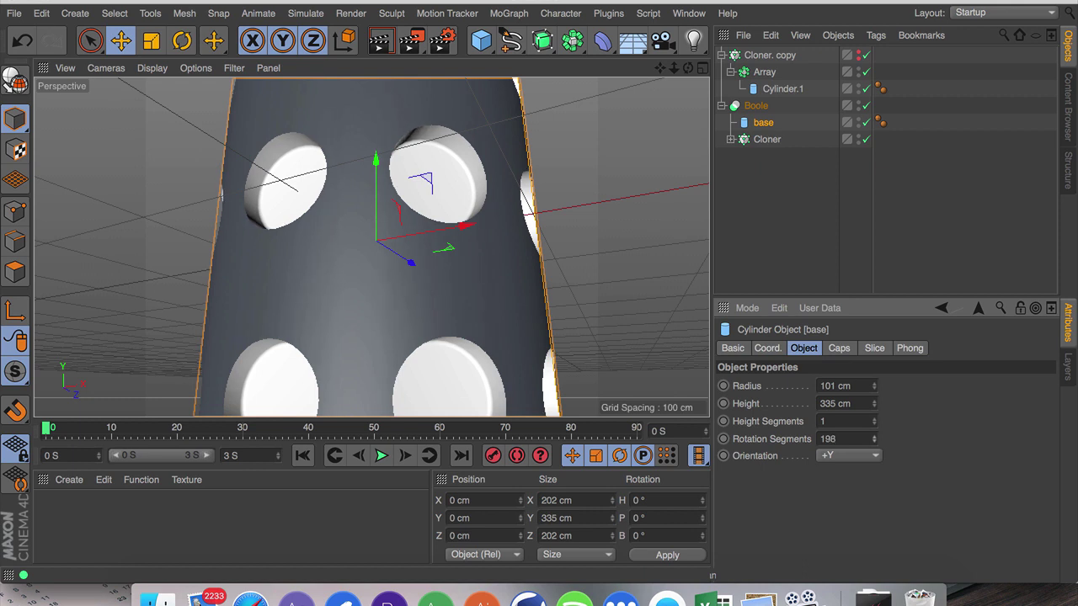
pyautogui.click(893, 204)
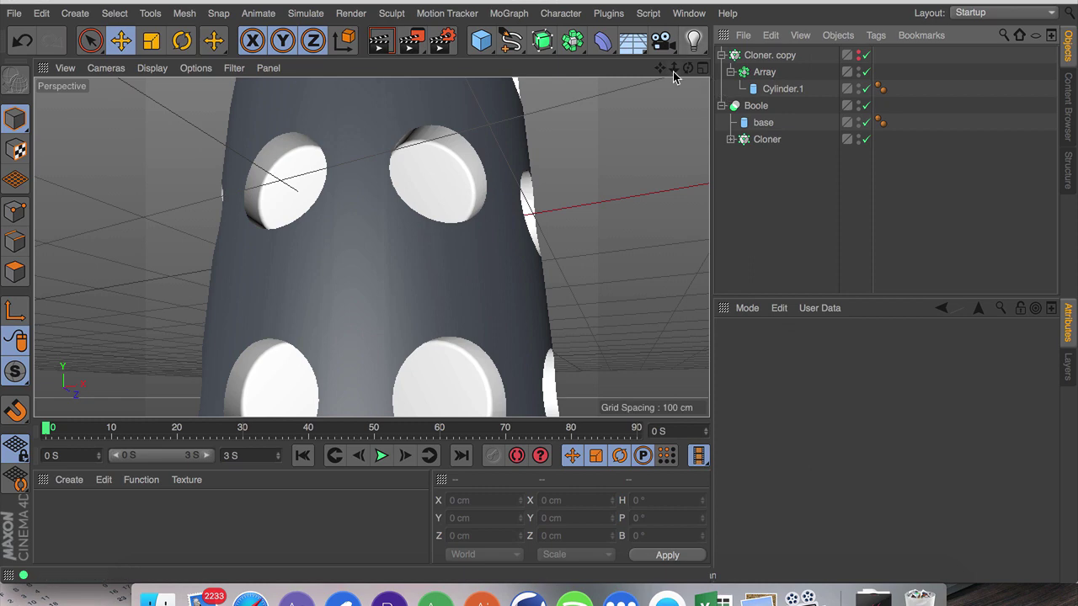
pyautogui.moveTo(674, 68); pyautogui.dragTo(564, 68)
pyautogui.moveTo(688, 67)
pyautogui.mouseDown()
pyautogui.moveTo(700, 127)
pyautogui.moveTo(688, 68)
pyautogui.moveTo(779, 68)
pyautogui.moveTo(648, 71)
pyautogui.moveTo(673, 70)
pyautogui.mouseUp()
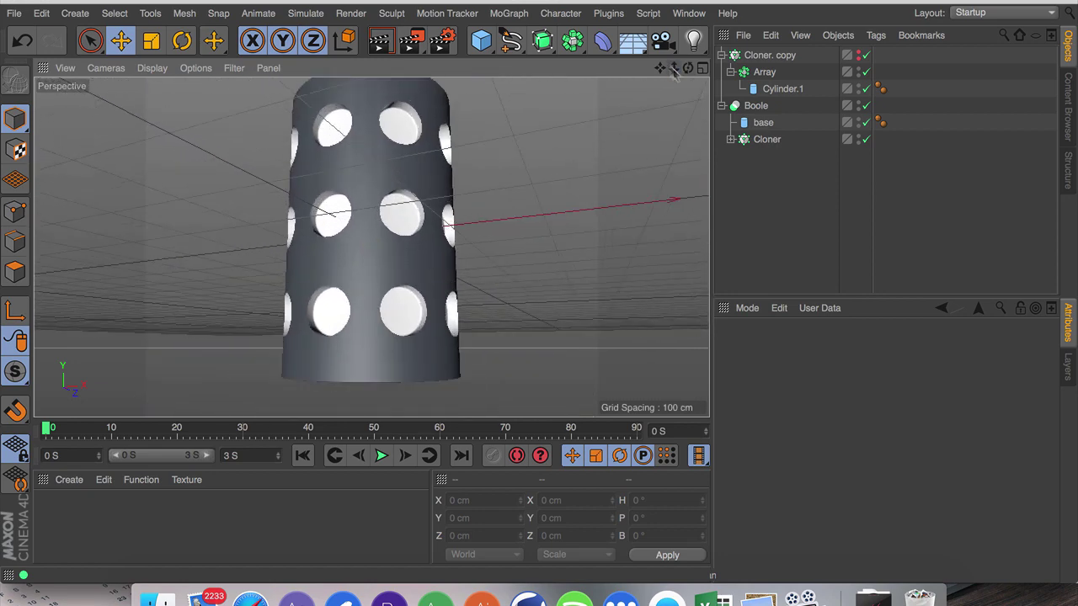
# Convert the Boole object into editable geometry.
pyautogui.click(721, 55)
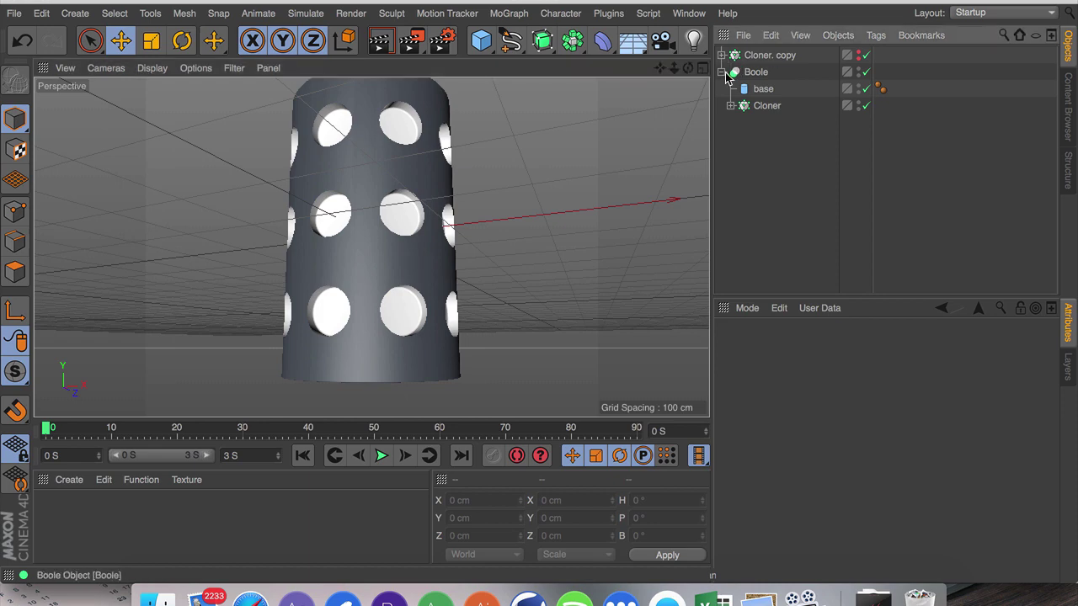
pyautogui.click(722, 73)
pyautogui.click(750, 73)
pyautogui.press('c')
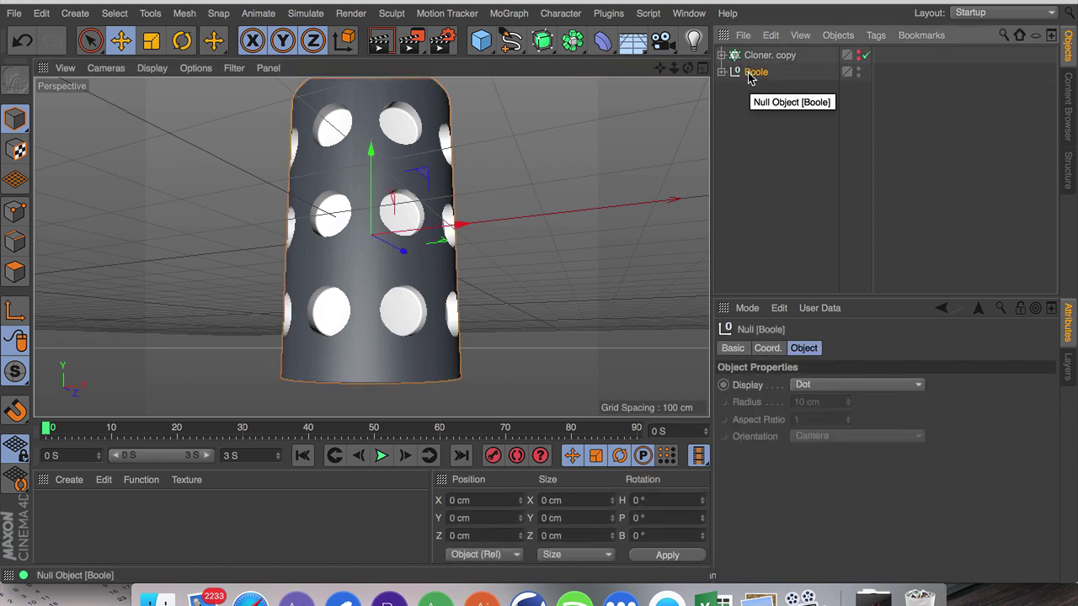
# Select the converted Boole with all its children and merge them into one polygon object using Connect Objects + Delete.
pyautogui.rightClick(749, 75)
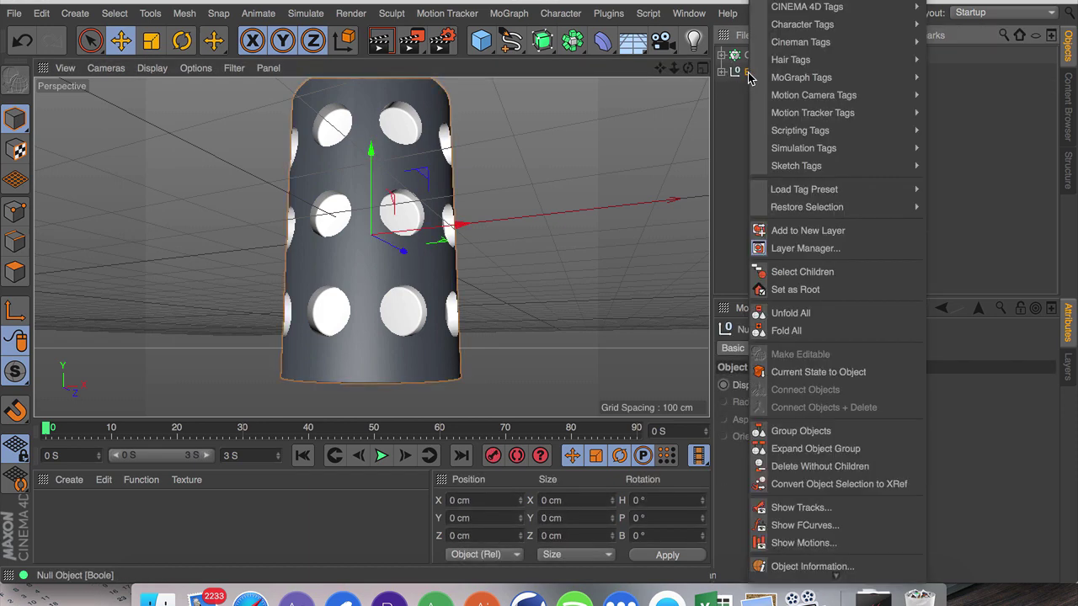
pyautogui.click(804, 272)
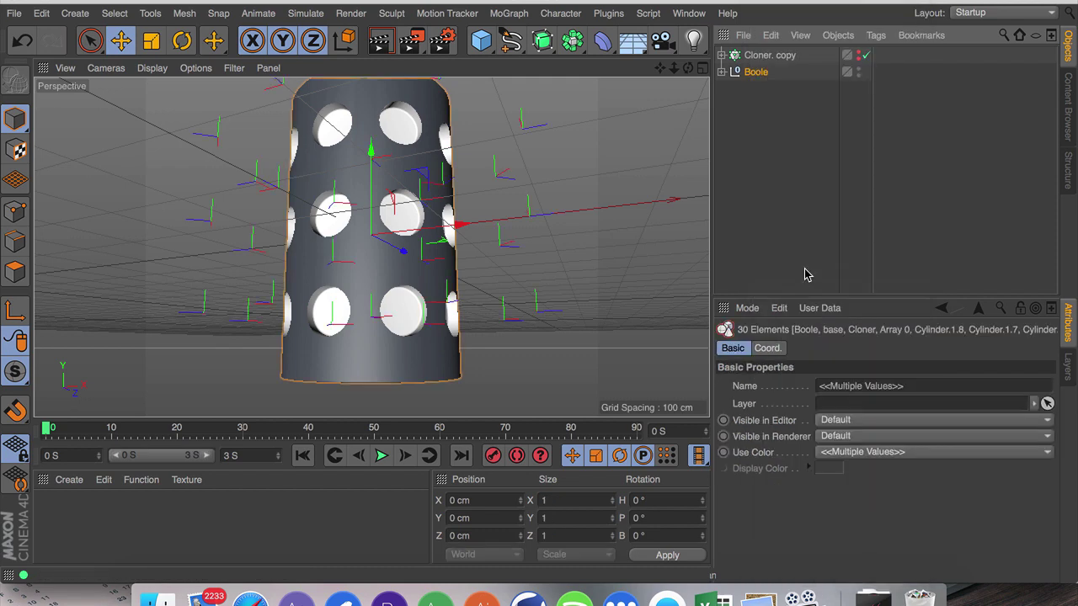
pyautogui.rightClick(752, 75)
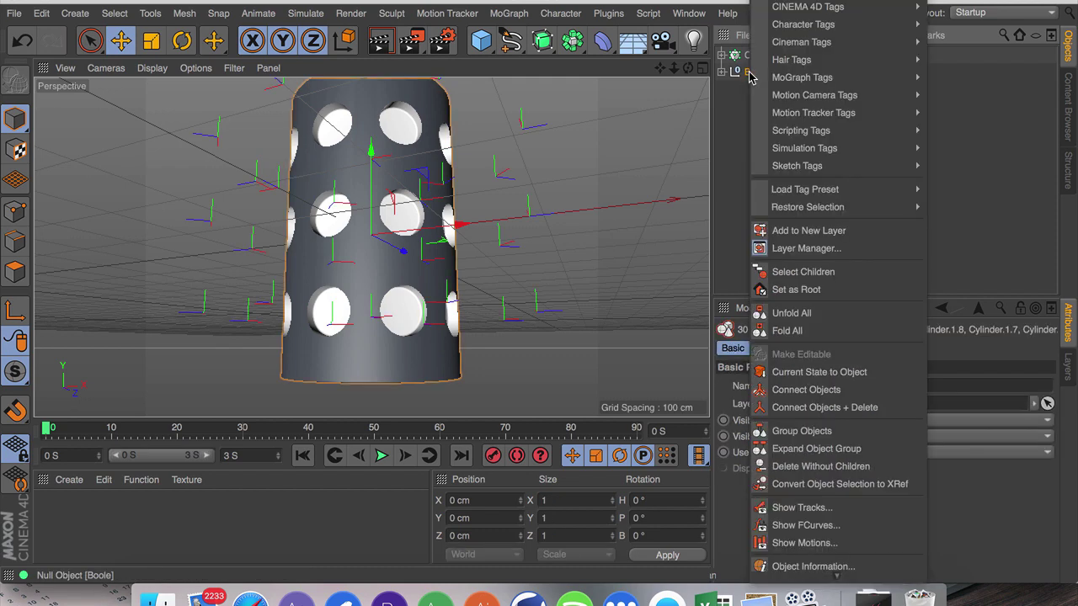
pyautogui.click(824, 408)
pyautogui.click(827, 168)
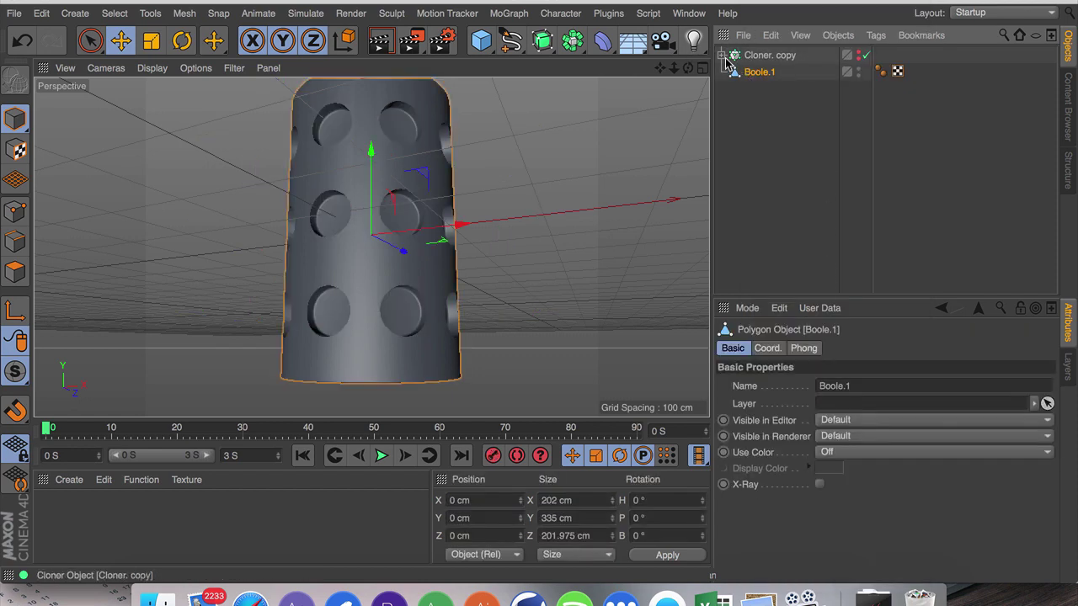
# Isolate the source cylinder in Cloner. copy by hiding Boole.1, unhiding the copy and disabling its Cloner and Array.
pyautogui.keyDown('ctrl'); pyautogui.click(860, 72); pyautogui.keyUp('ctrl')
pyautogui.click(861, 55)
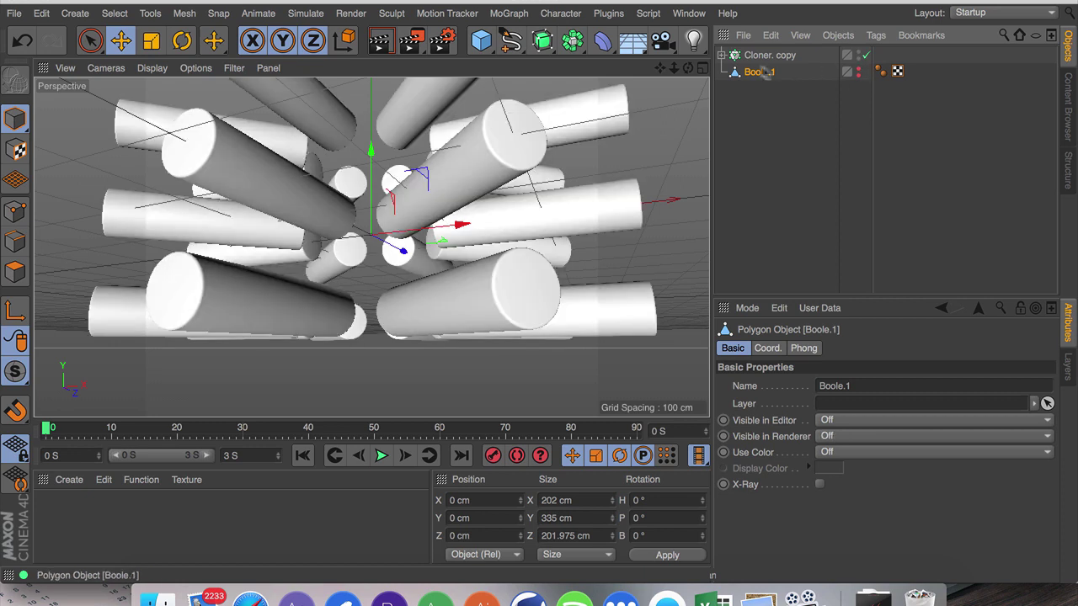
pyautogui.click(721, 55)
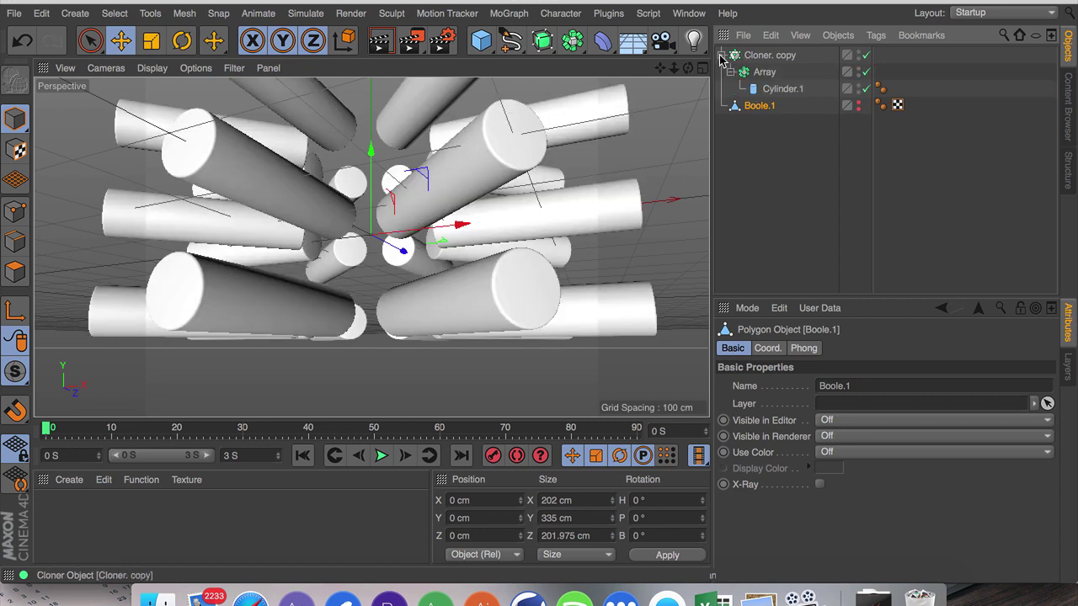
pyautogui.click(866, 54)
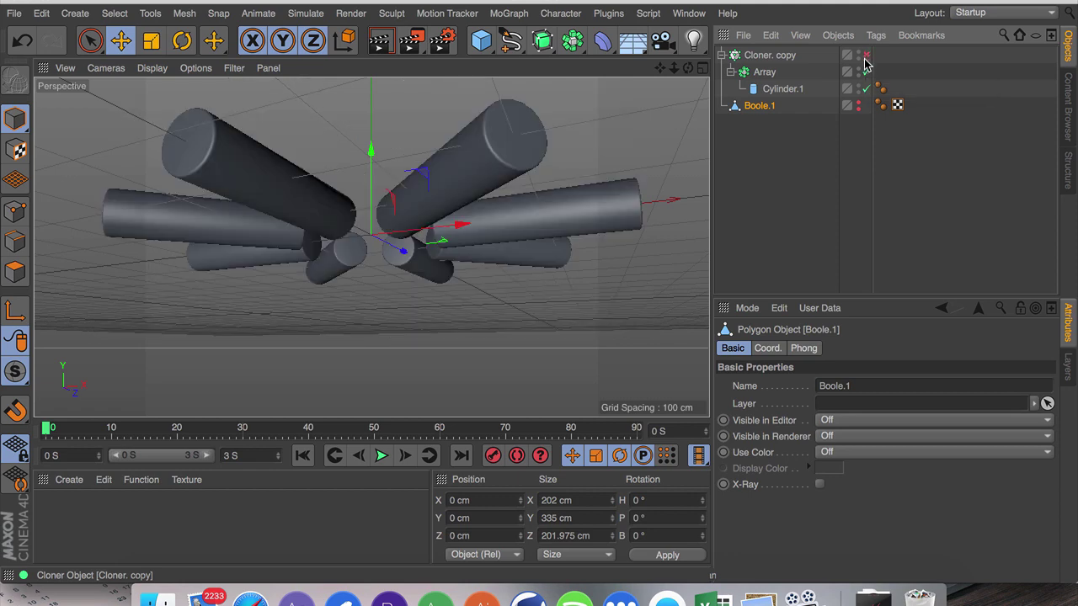
pyautogui.click(866, 71)
# Turn off the cap fillet on the isolated Cylinder.1 and shorten its height to 32 cm.
pyautogui.click(768, 89)
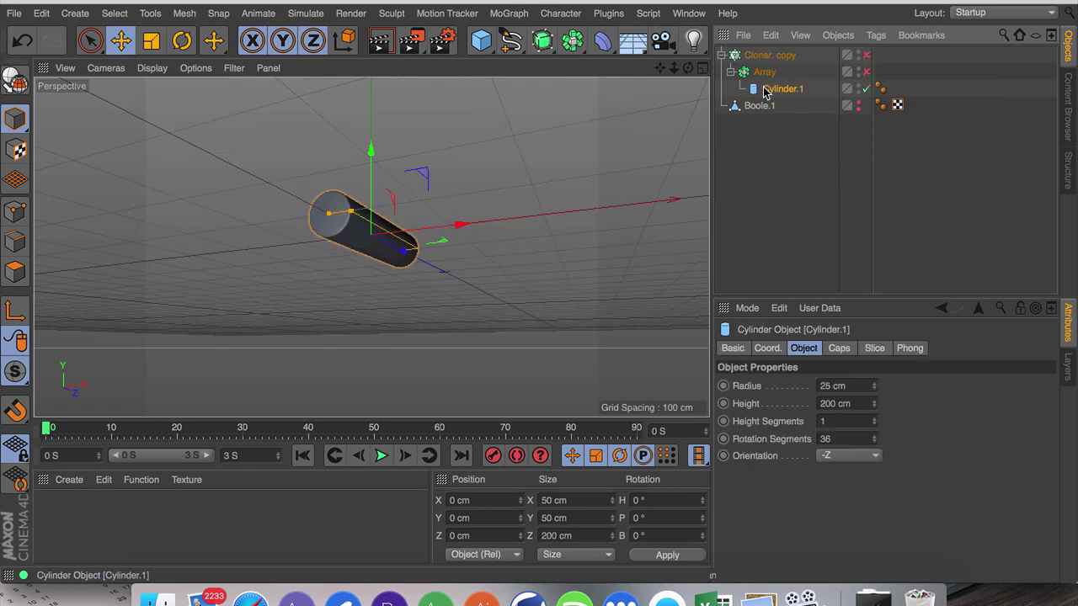
pyautogui.click(840, 348)
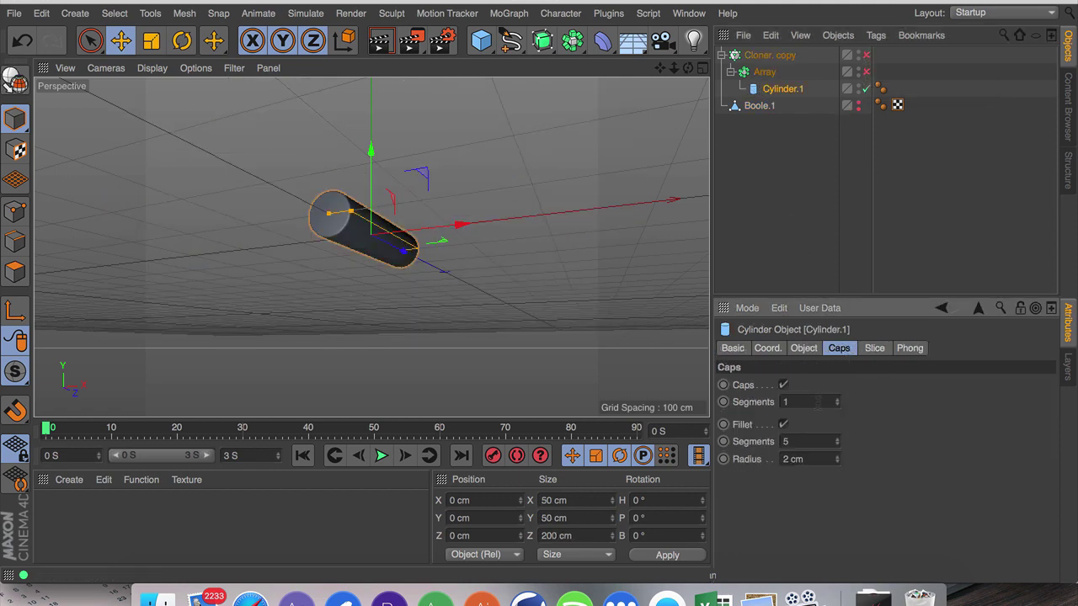
pyautogui.click(784, 426)
pyautogui.click(805, 348)
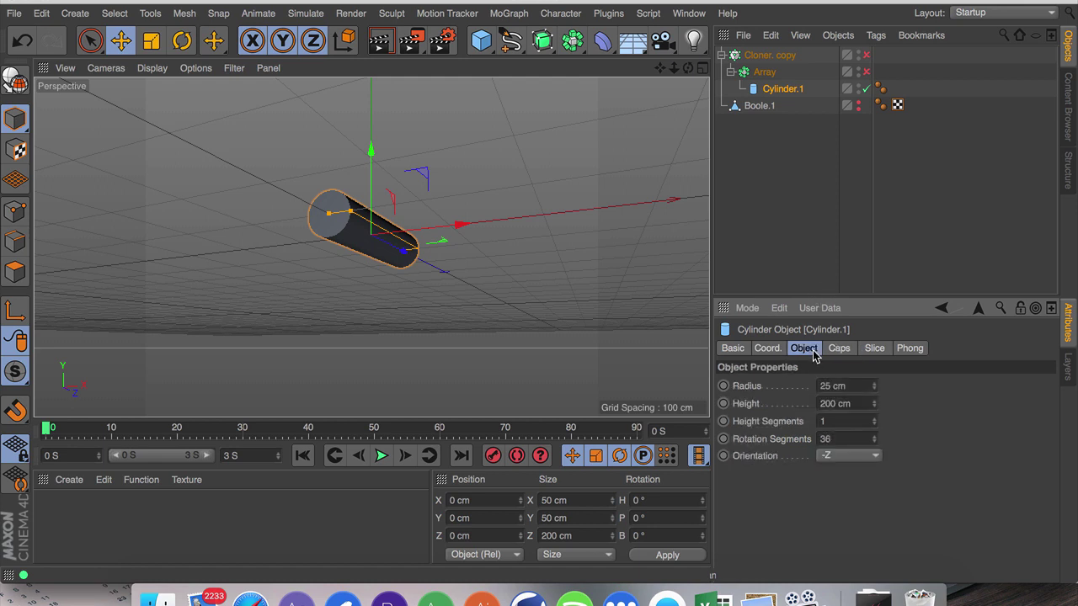
pyautogui.moveTo(879, 403); pyautogui.dragTo(878, 449)
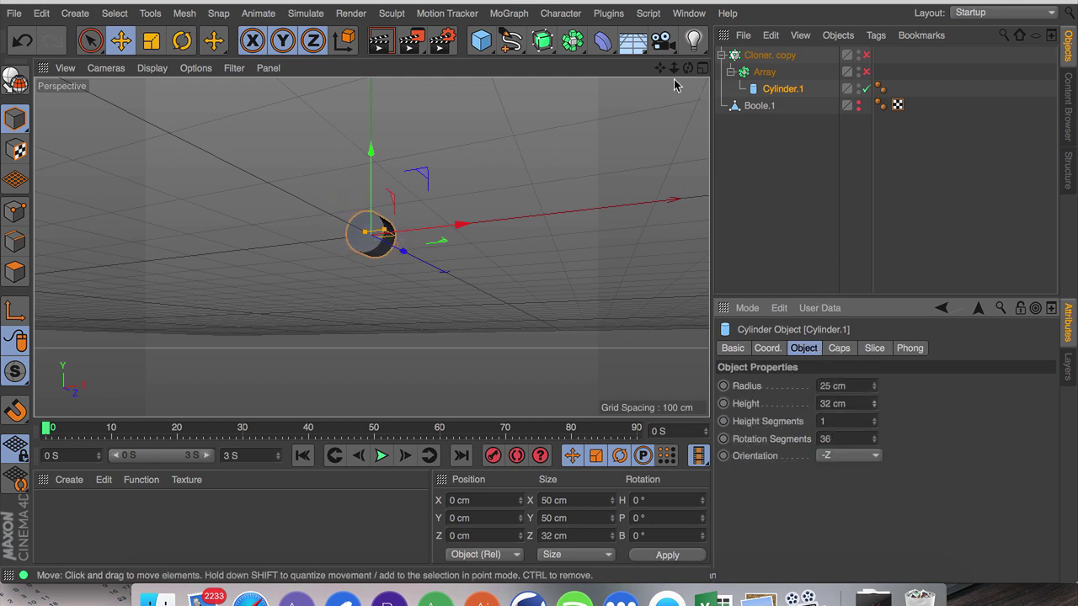
# Make Cylinder.1 editable and select the edge loop around the rim of its front cap, ready for moving.
pyautogui.moveTo(673, 68); pyautogui.dragTo(476, 98)
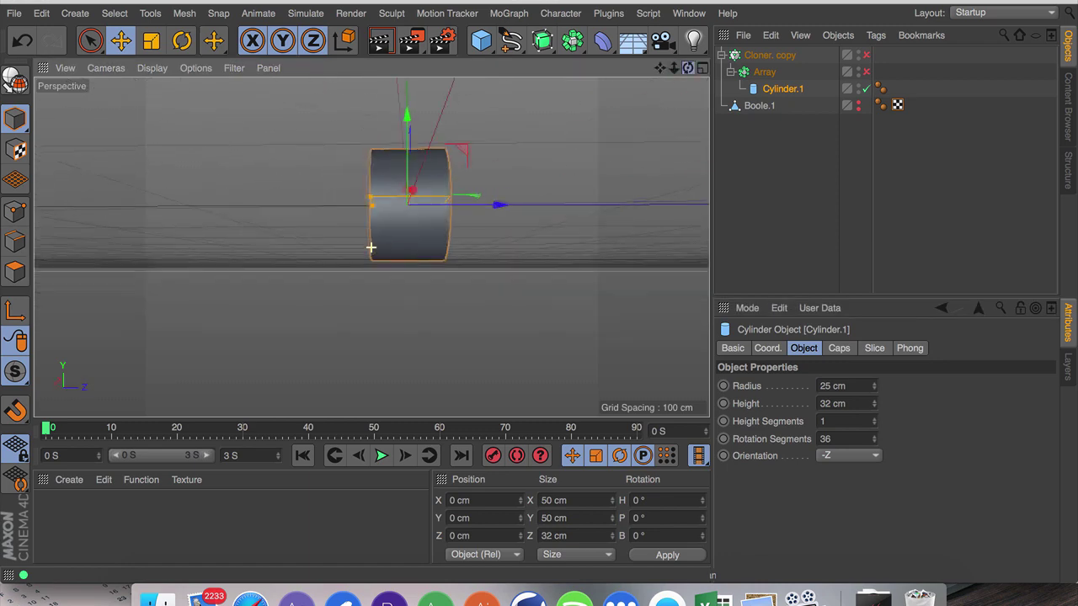
pyautogui.press('c')
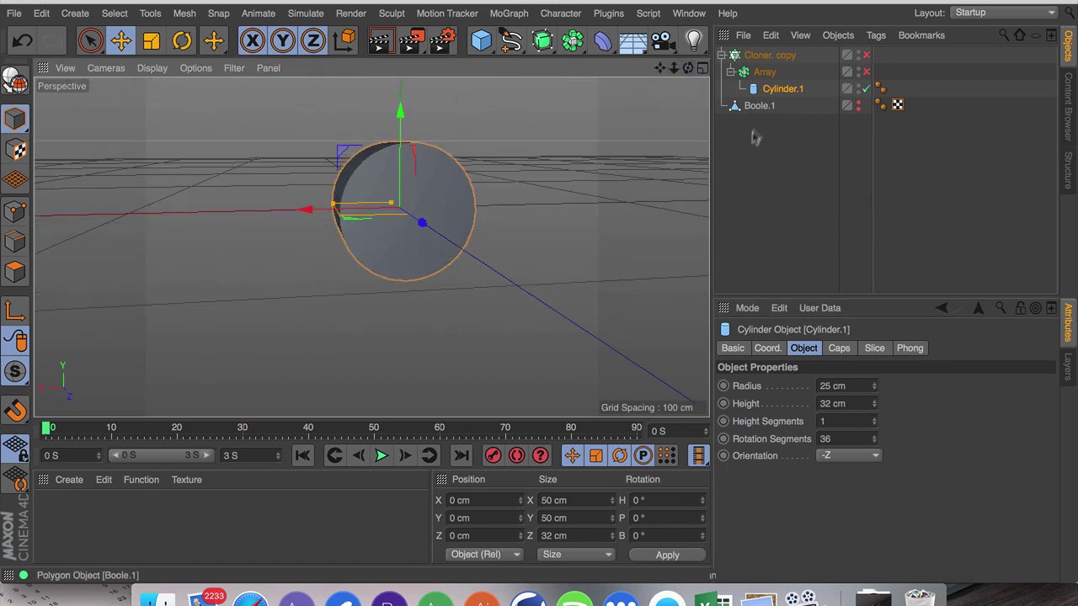
pyautogui.click(14, 252)
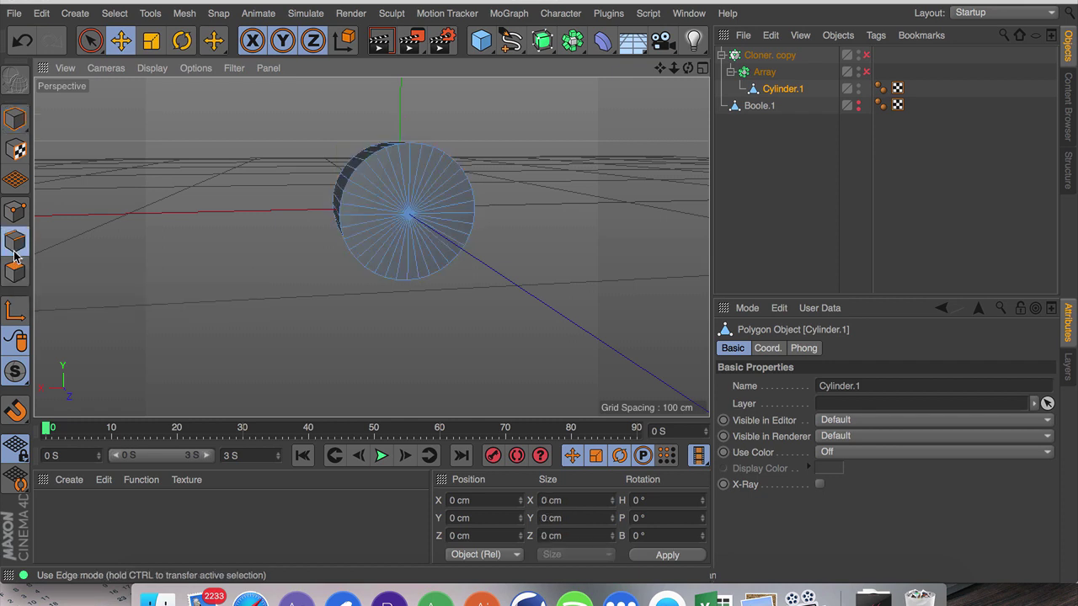
pyautogui.click(349, 177)
pyautogui.doubleClick(350, 177)
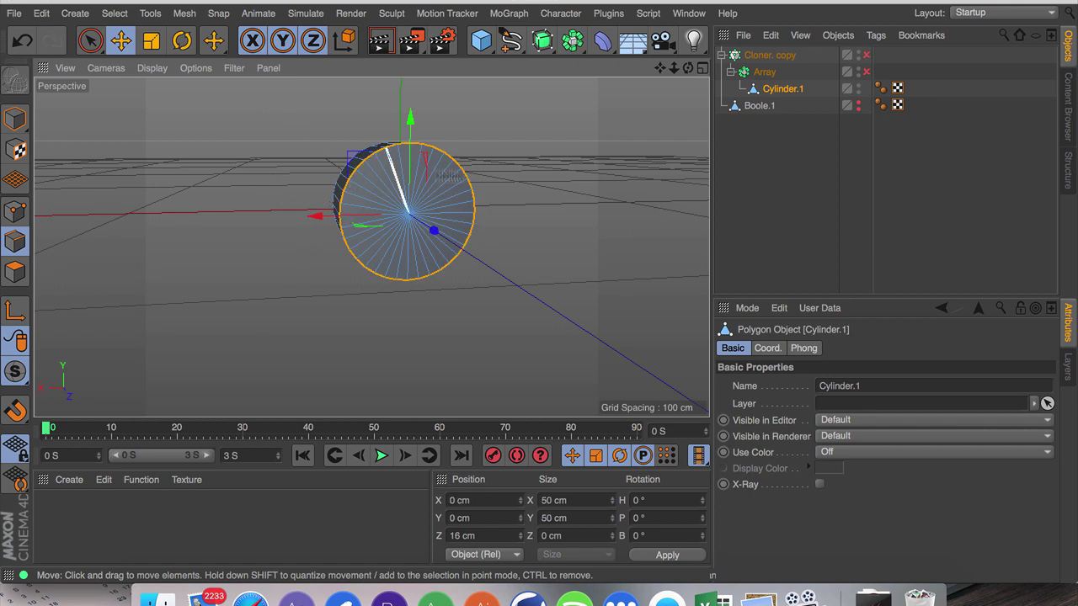
pyautogui.click(115, 13)
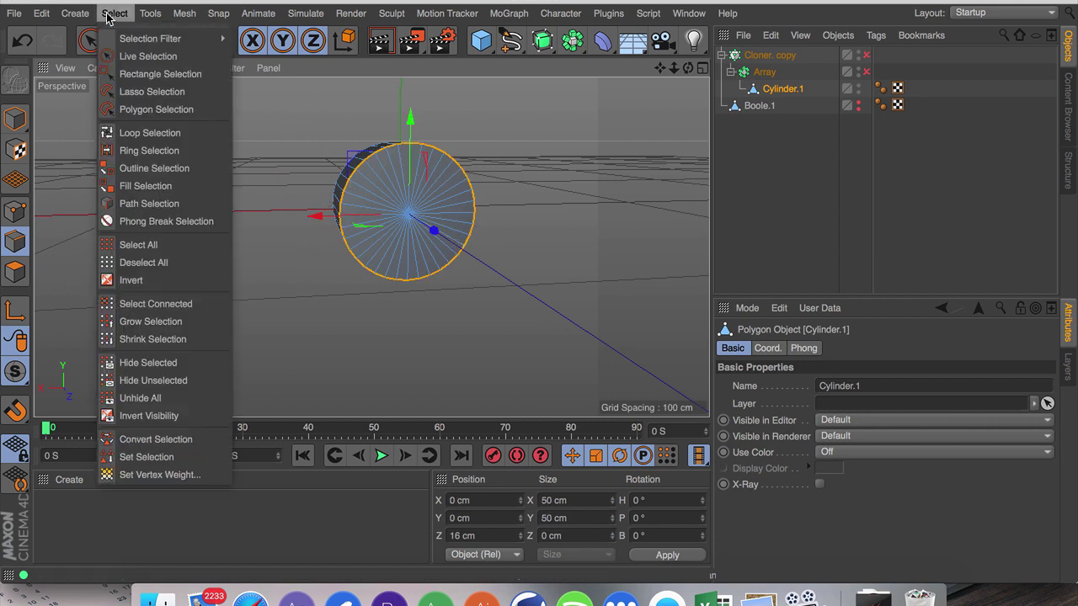
pyautogui.click(145, 132)
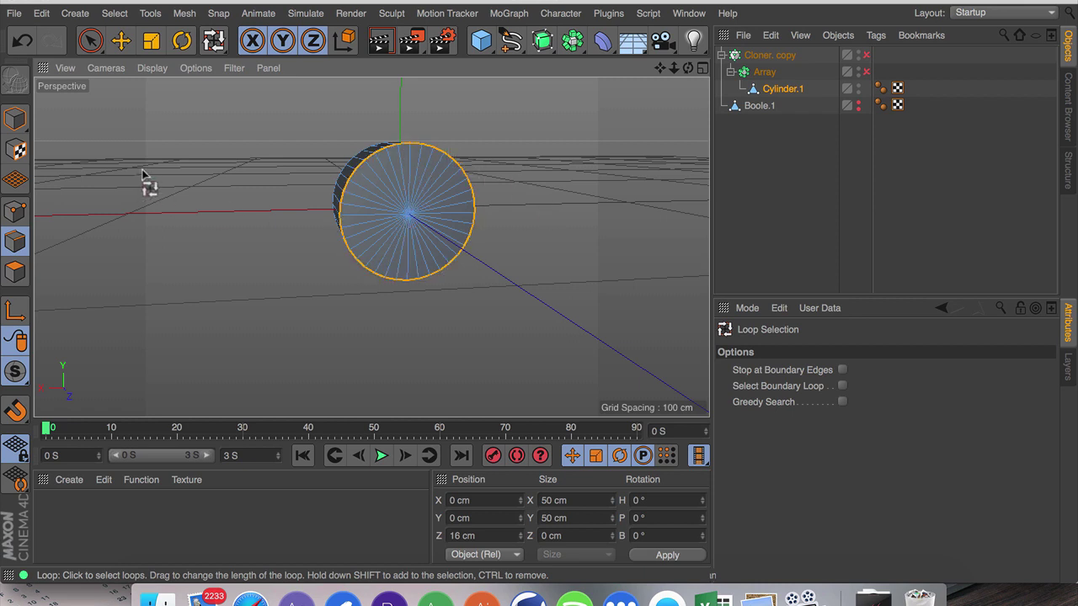
pyautogui.click(120, 40)
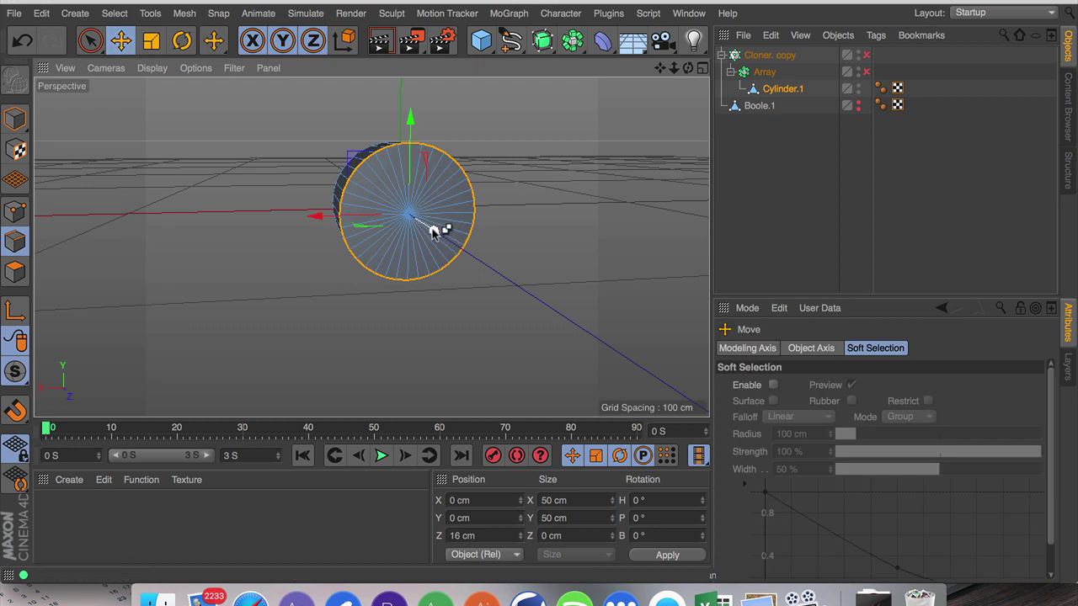
# Extrude Cylinder.1's front rim loop forward to about Z 39.9 cm and scale the new loop down to about 31.8 cm.
pyautogui.moveTo(432, 231); pyautogui.dragTo(454, 246)
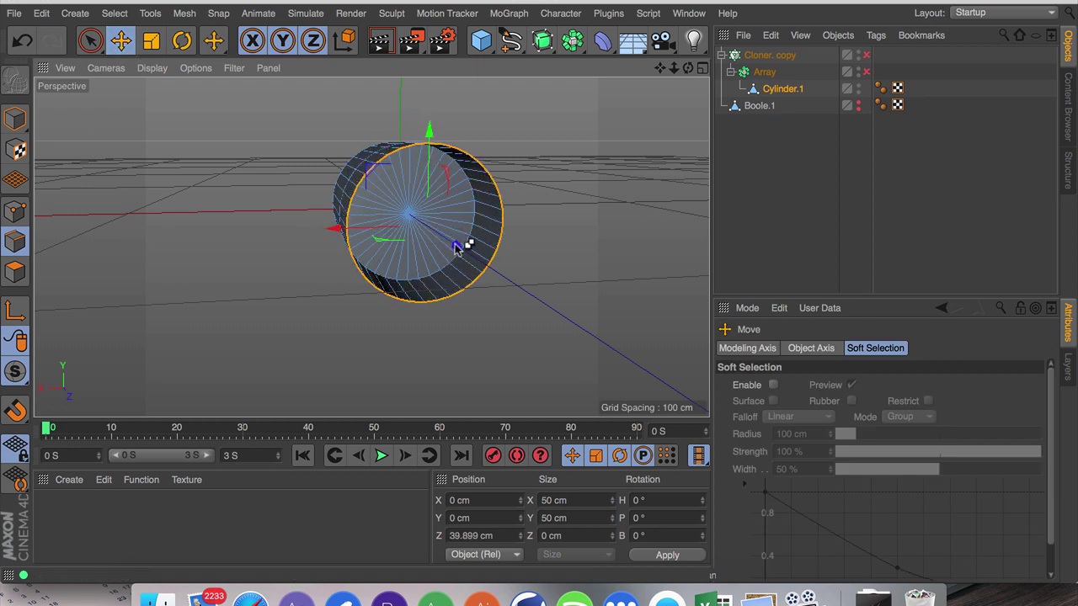
pyautogui.click(151, 40)
pyautogui.moveTo(590, 289); pyautogui.dragTo(413, 351)
pyautogui.press('e')
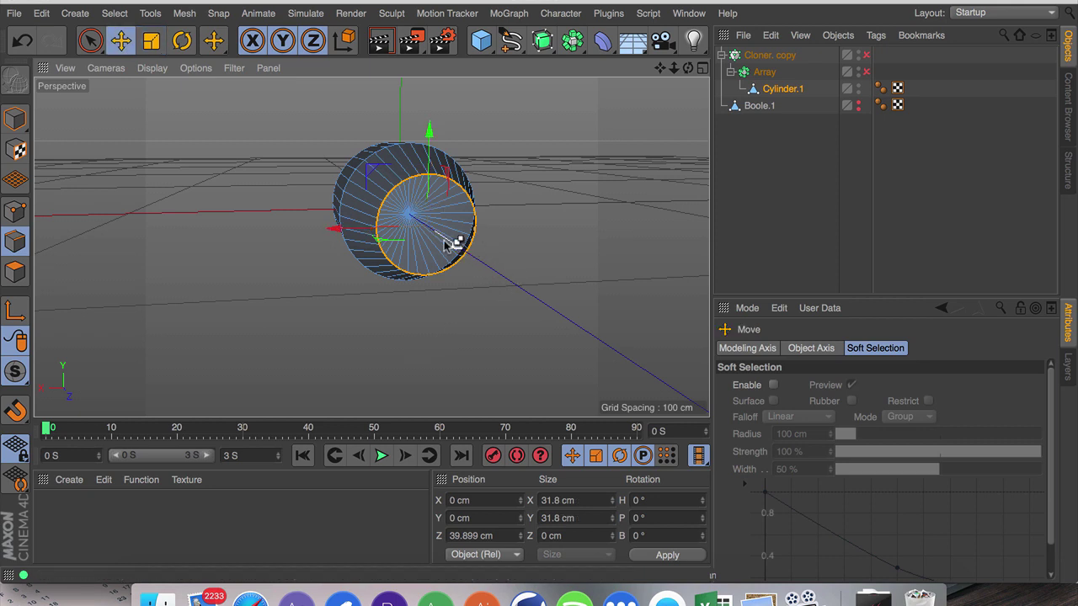
# Extrude the narrowed loop back inside Cylinder.1 to about Z 12.4 cm, and move the front opening's edge loop closer to the body.
pyautogui.moveTo(446, 244); pyautogui.dragTo(426, 221)
pyautogui.click(817, 192)
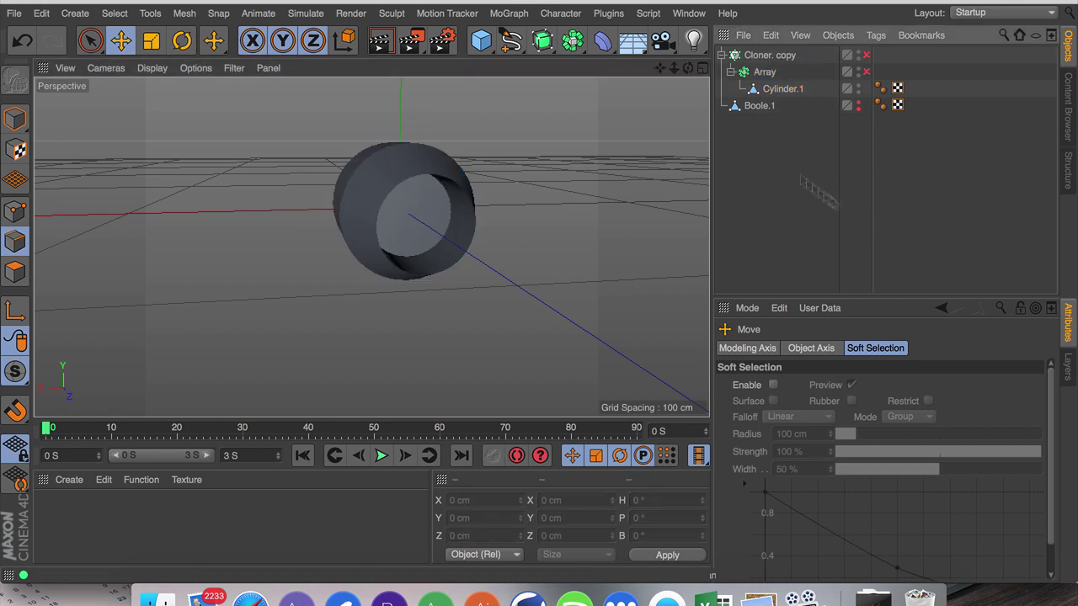
pyautogui.moveTo(696, 71); pyautogui.dragTo(636, 74)
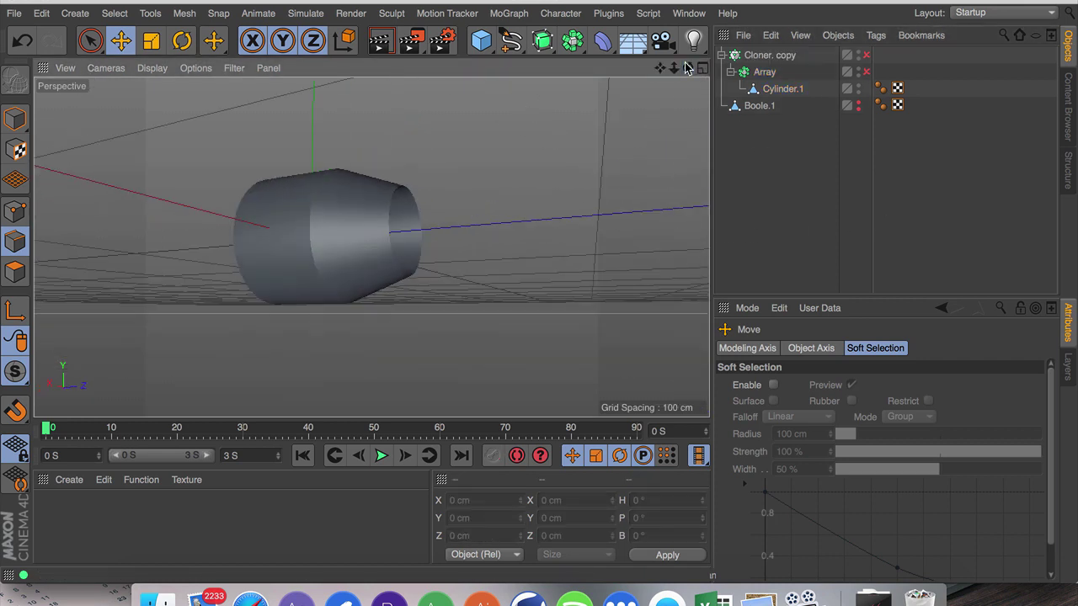
pyautogui.click(768, 89)
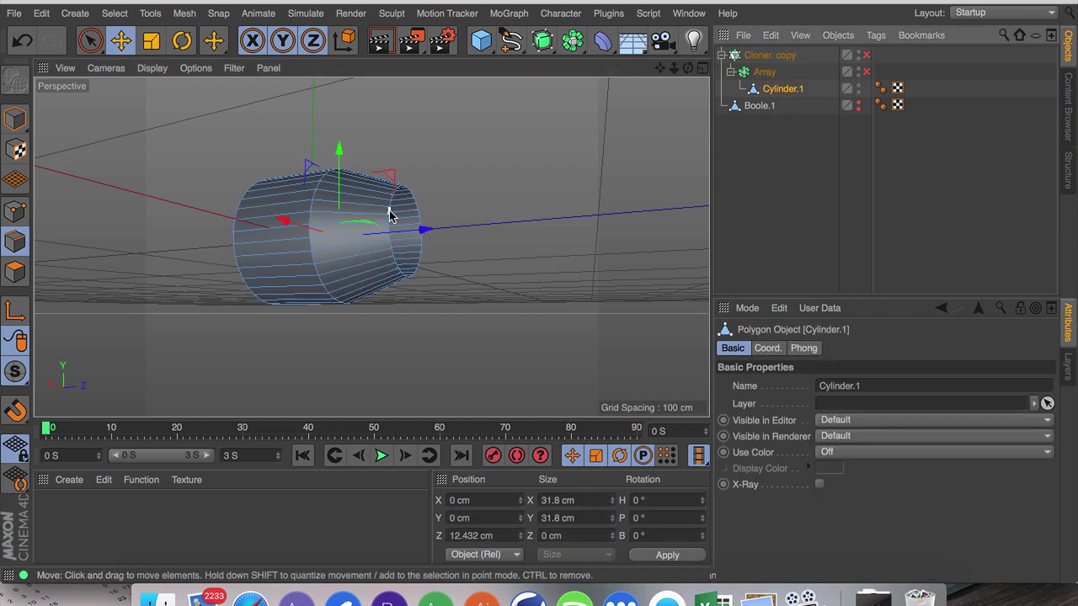
pyautogui.moveTo(389, 216); pyautogui.dragTo(441, 227)
pyautogui.click(503, 226)
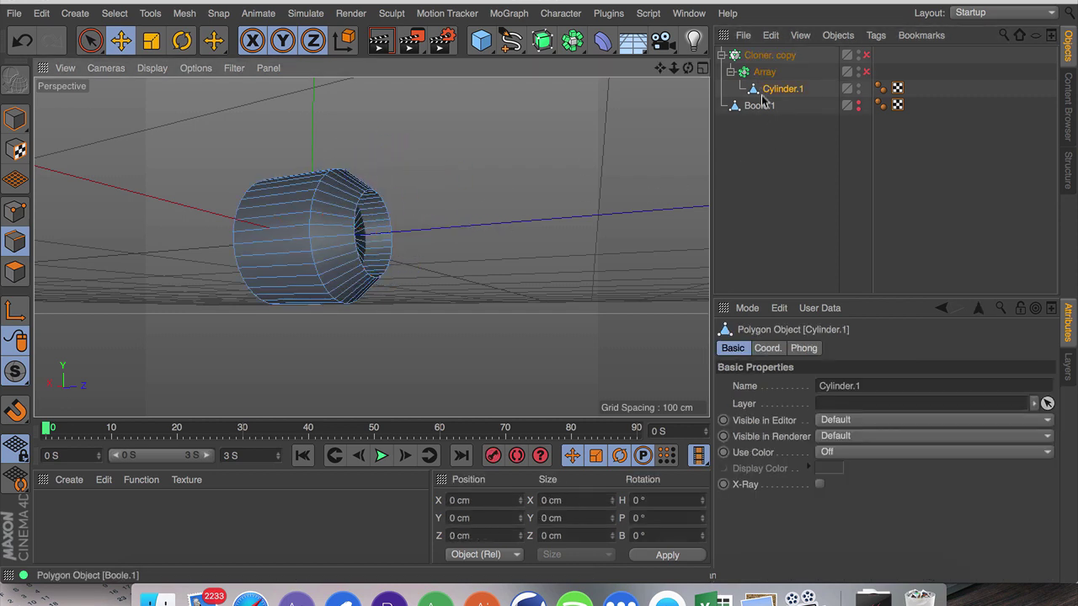
# Re-enable Cloner. copy and its Array, and unhide the Boole.1 base cylinder.
pyautogui.click(766, 56)
pyautogui.click(722, 54)
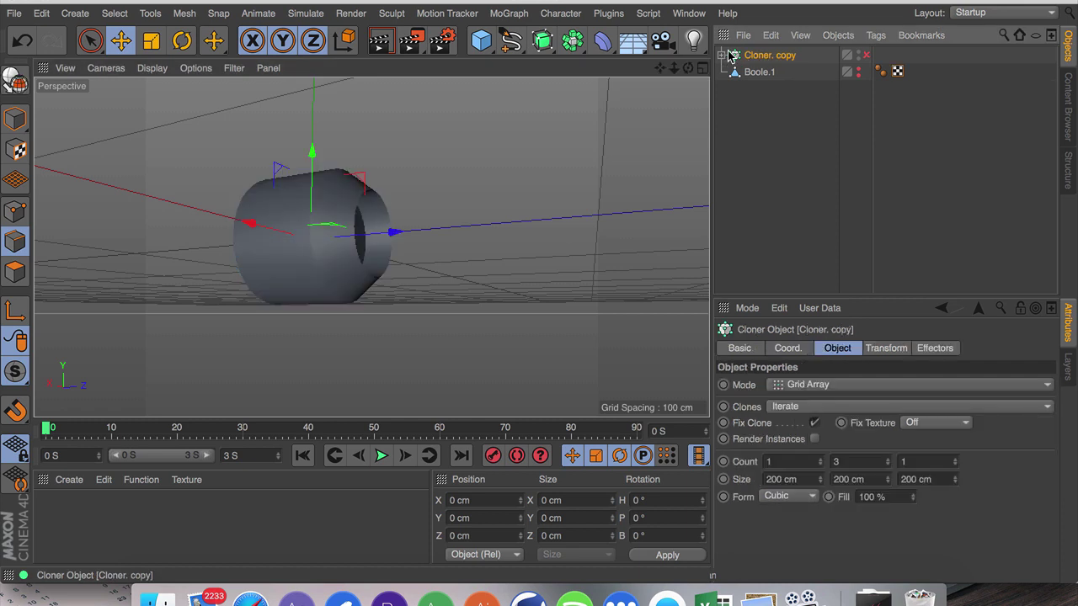
pyautogui.click(722, 55)
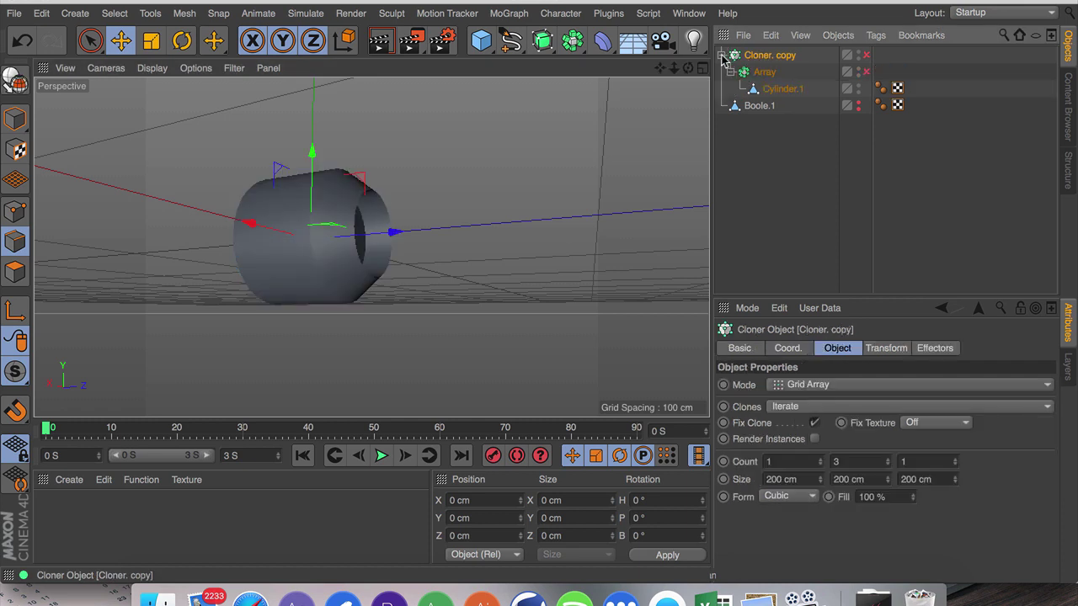
pyautogui.click(866, 55)
pyautogui.click(866, 72)
pyautogui.click(862, 177)
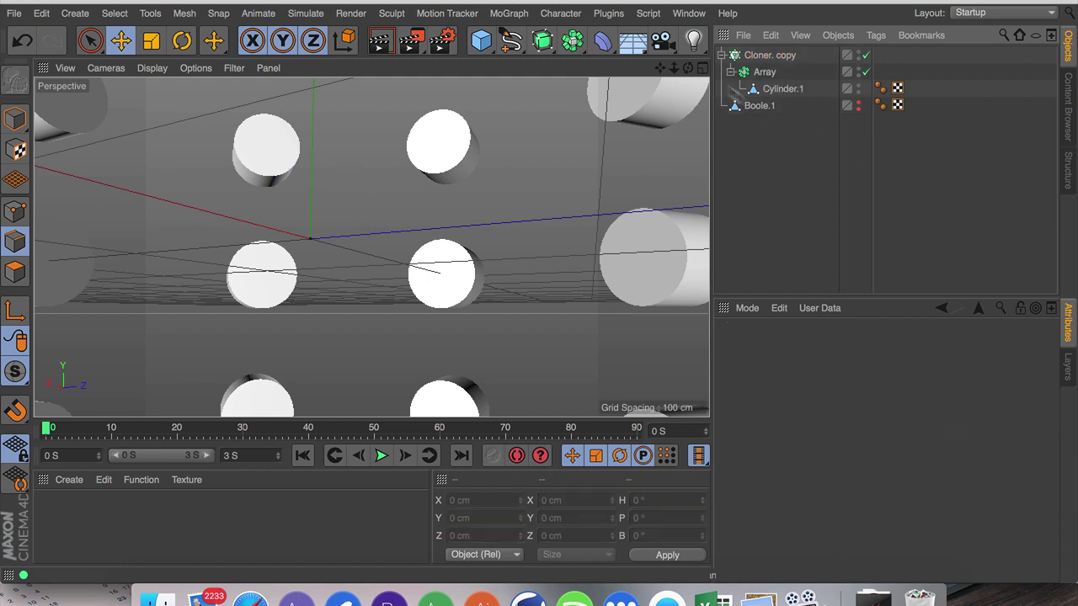
pyautogui.moveTo(674, 72)
pyautogui.mouseDown()
pyautogui.moveTo(687, 72)
pyautogui.moveTo(666, 72)
pyautogui.mouseUp()
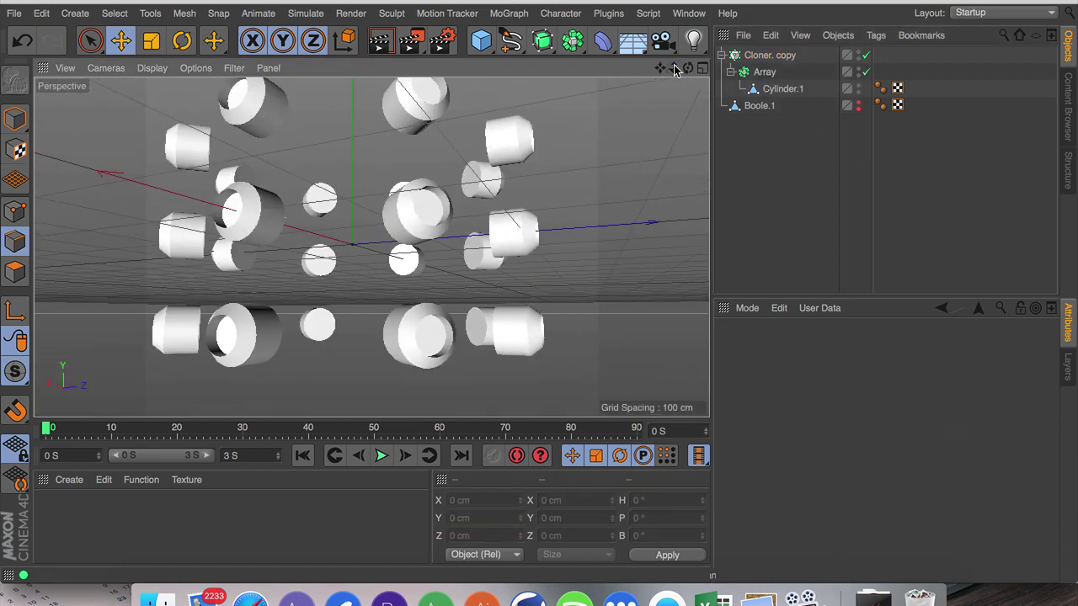
pyautogui.click(858, 102)
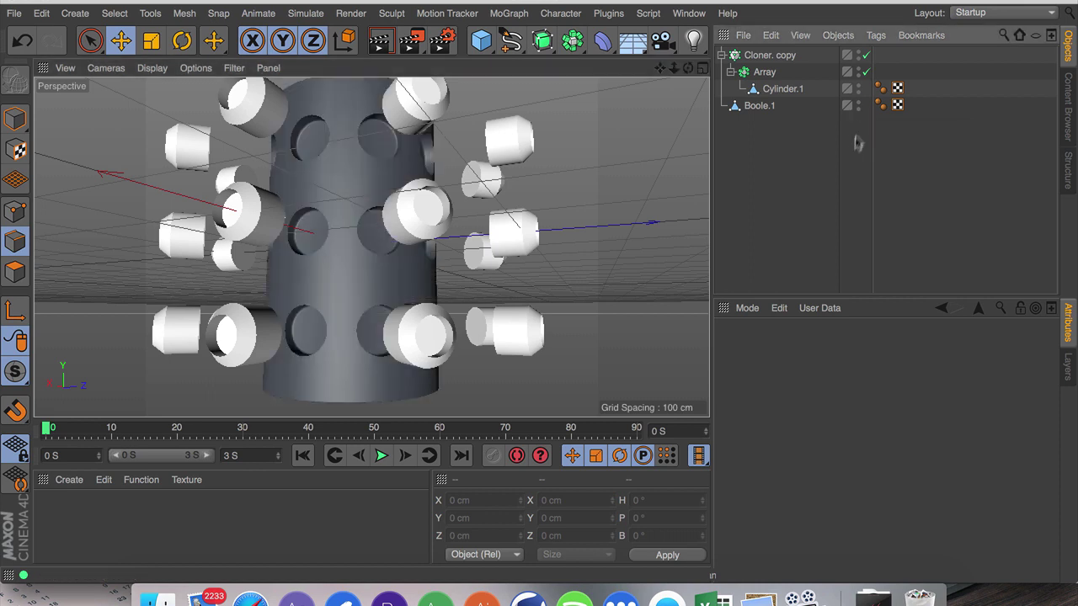
# Reduce the radius of the Array in Cloner. copy to 78 cm so the rim pieces sit in the holes.
pyautogui.click(765, 72)
pyautogui.moveTo(867, 389); pyautogui.dragTo(867, 480)
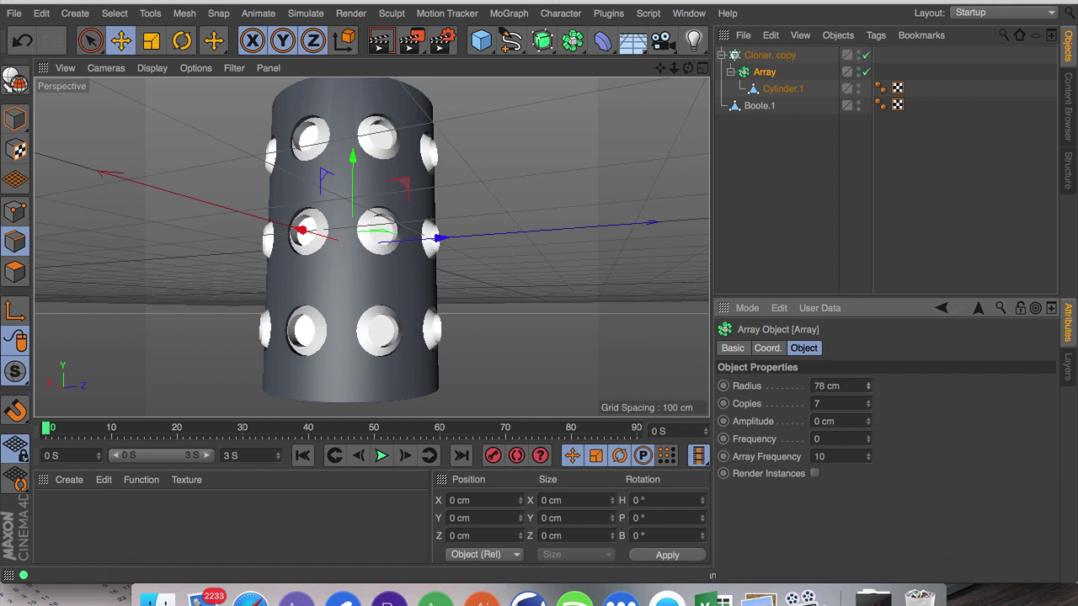
pyautogui.click(939, 203)
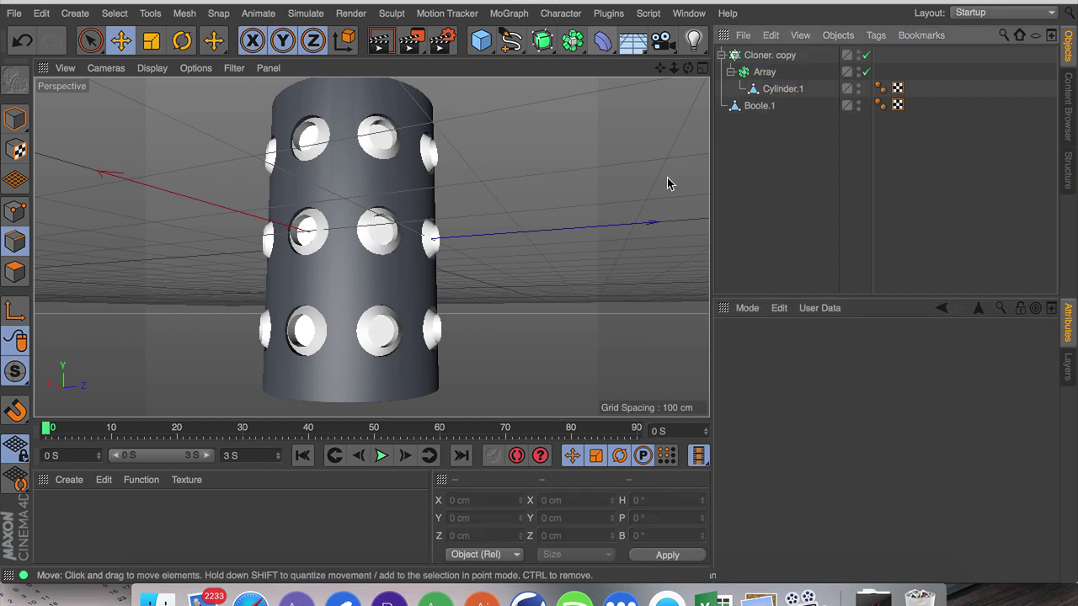
# Draw a Bezier spline in the Front view from the base's side hole, looping over its top and down to a middle hole.
pyautogui.click(703, 69)
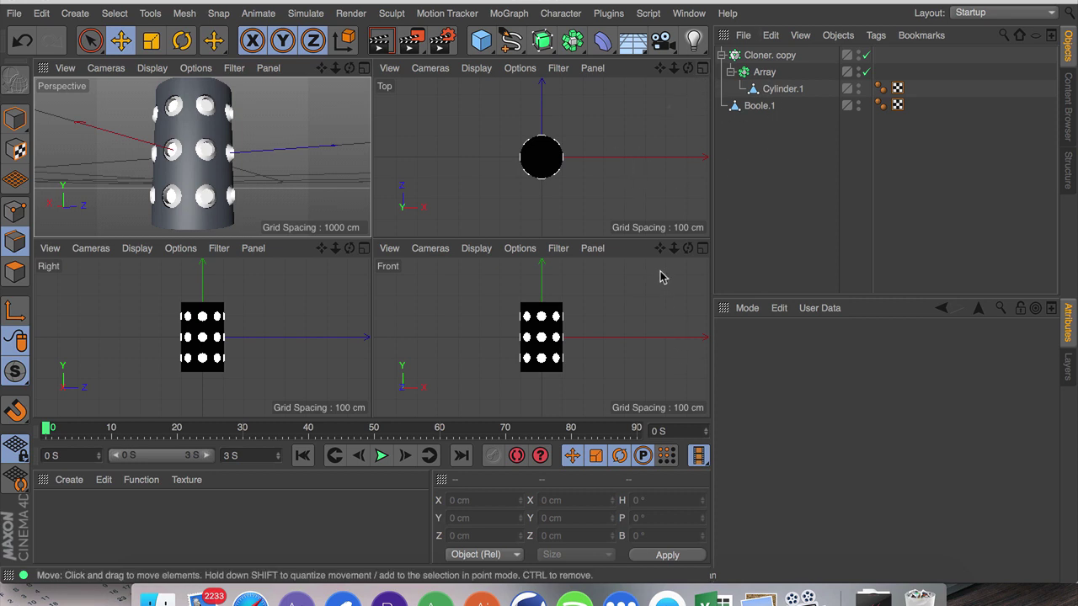
pyautogui.moveTo(676, 247); pyautogui.dragTo(679, 247)
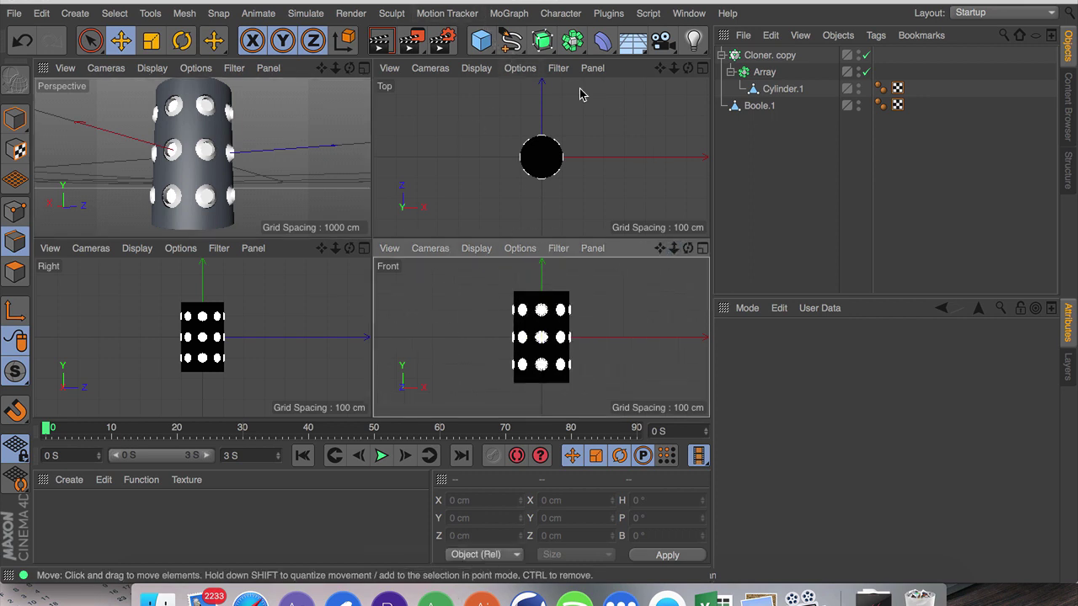
pyautogui.moveTo(512, 41)
pyautogui.mouseDown()
pyautogui.moveTo(556, 67)
pyautogui.moveTo(655, 74)
pyautogui.moveTo(662, 65)
pyautogui.mouseUp()
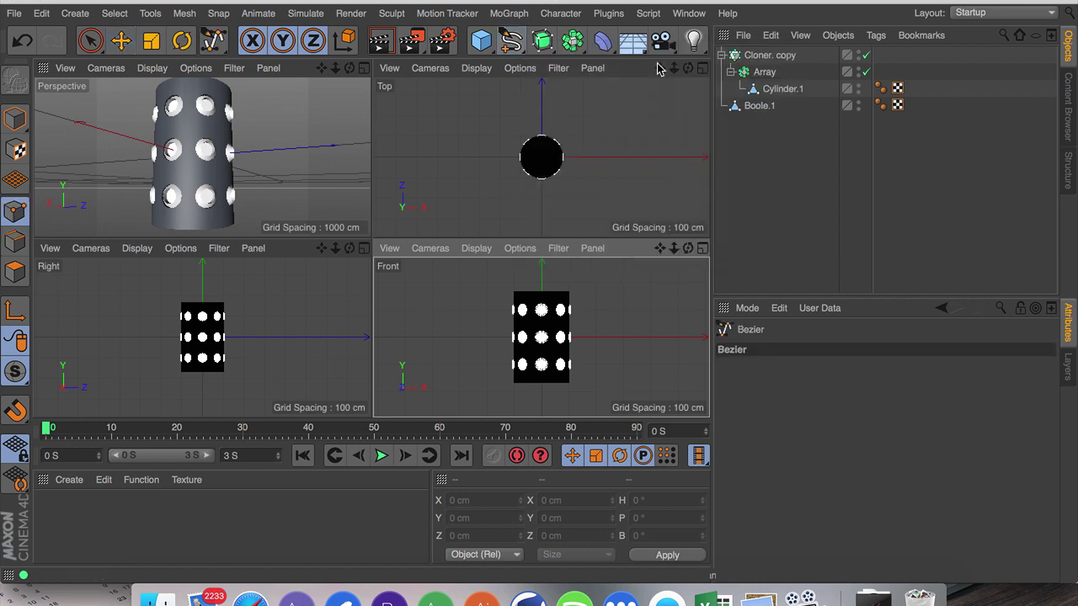
pyautogui.click(508, 338)
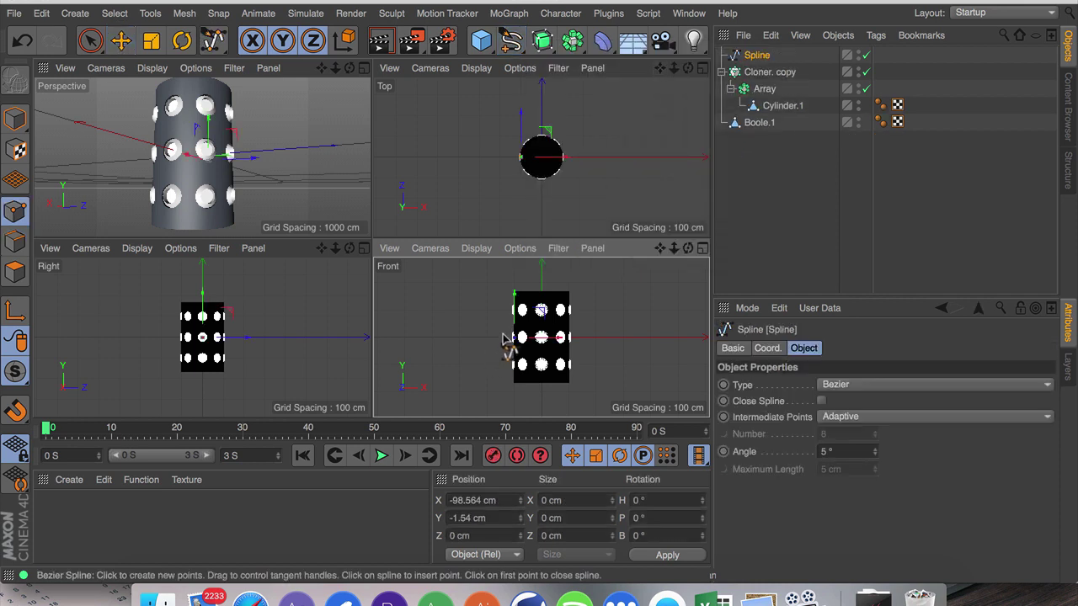
pyautogui.click(473, 323)
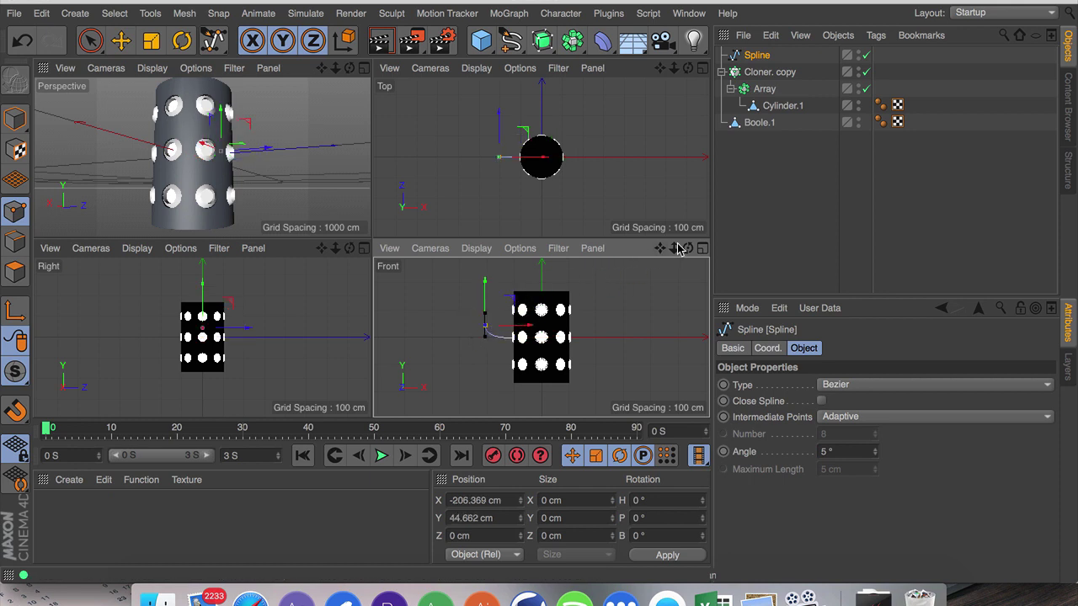
pyautogui.moveTo(674, 249)
pyautogui.mouseDown()
pyautogui.moveTo(664, 255)
pyautogui.moveTo(670, 249)
pyautogui.mouseUp()
pyautogui.click(518, 265)
pyautogui.moveTo(511, 268); pyautogui.dragTo(518, 265)
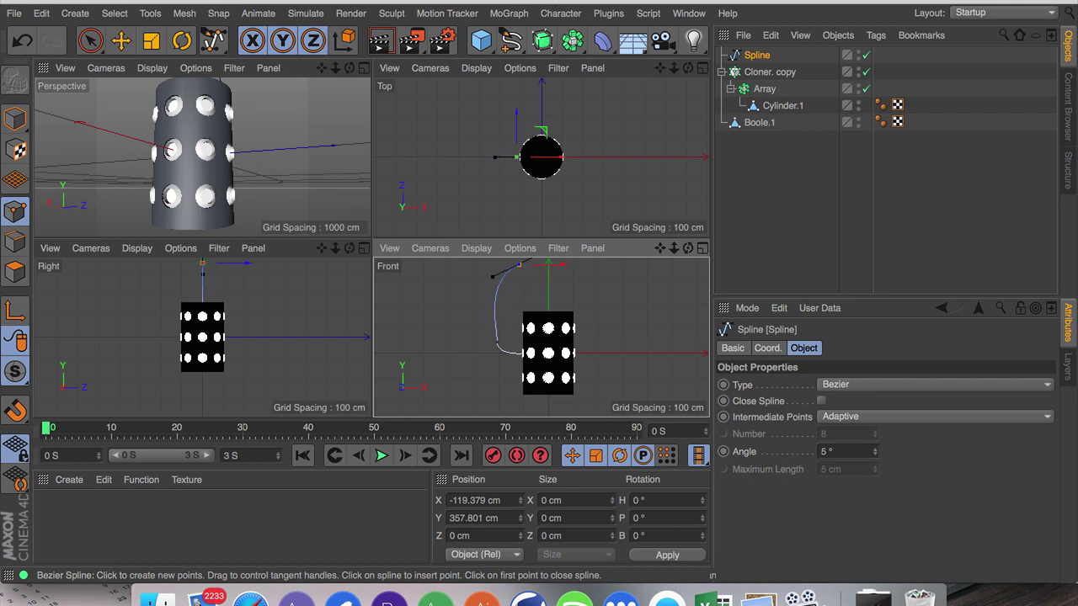
pyautogui.click(548, 313)
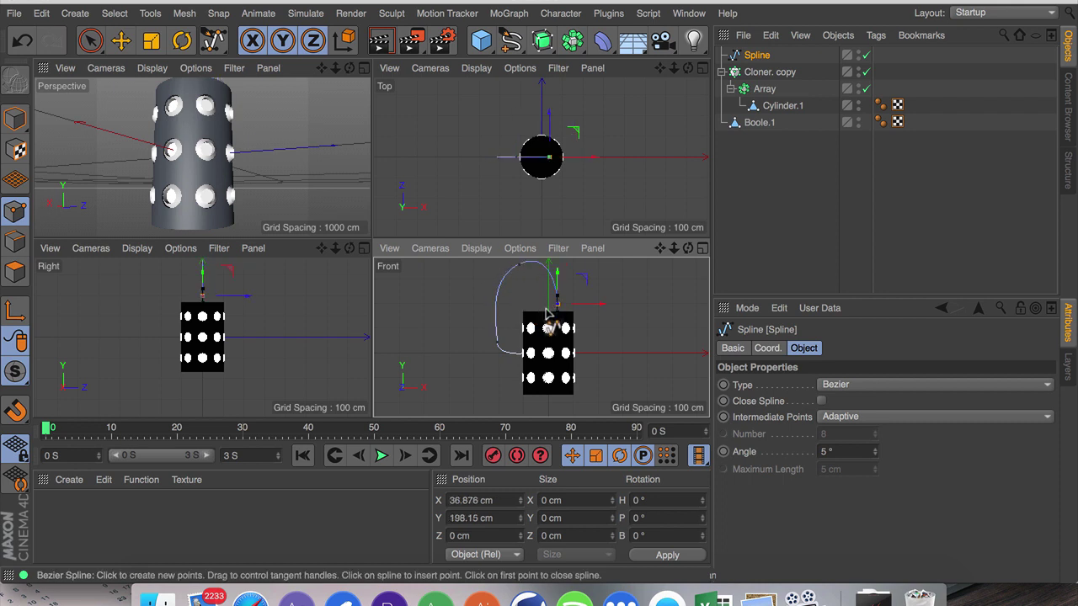
pyautogui.click(539, 341)
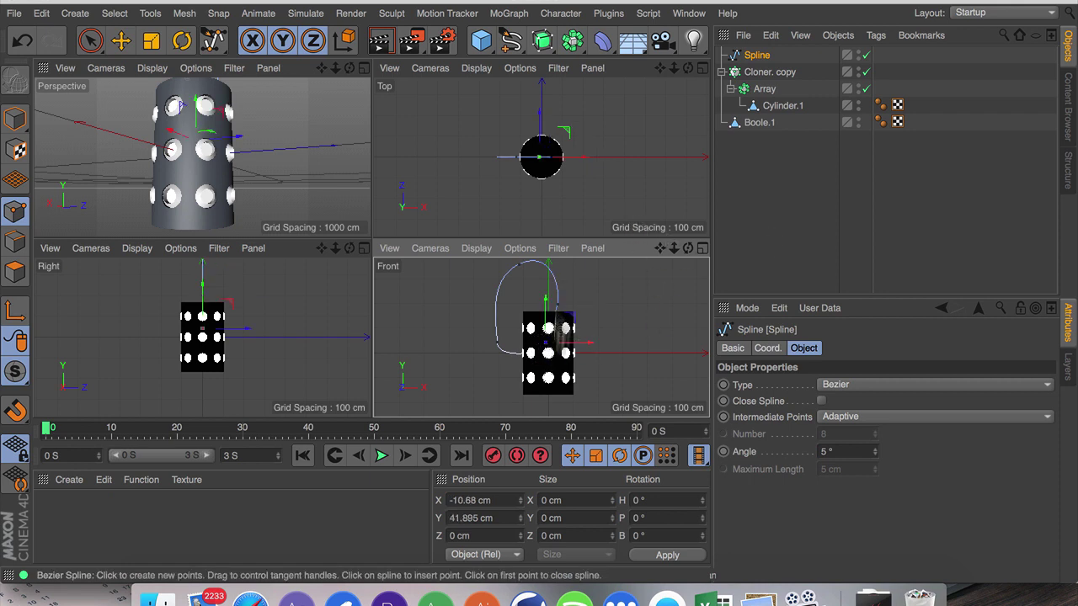
# Add a Sweep object as parent of the Bezier spline and collapse its hierarchy.
pyautogui.click(365, 69)
pyautogui.moveTo(689, 69); pyautogui.dragTo(791, 69)
pyautogui.moveTo(659, 69); pyautogui.dragTo(563, 83)
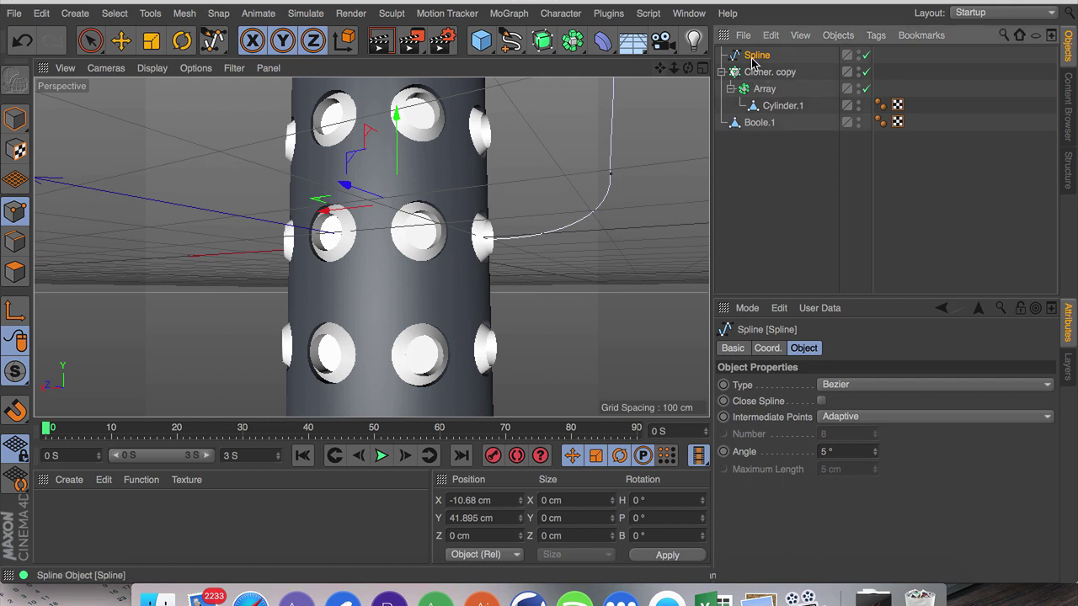
pyautogui.click(548, 44)
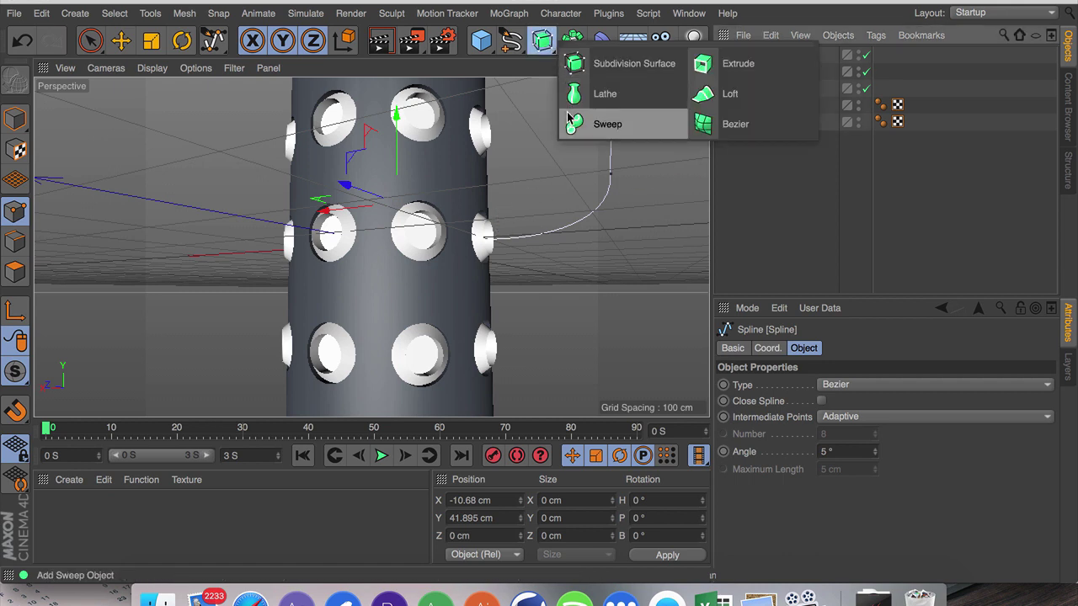
pyautogui.keyDown('alt'); pyautogui.click(570, 118); pyautogui.keyUp('alt')
pyautogui.click(796, 73)
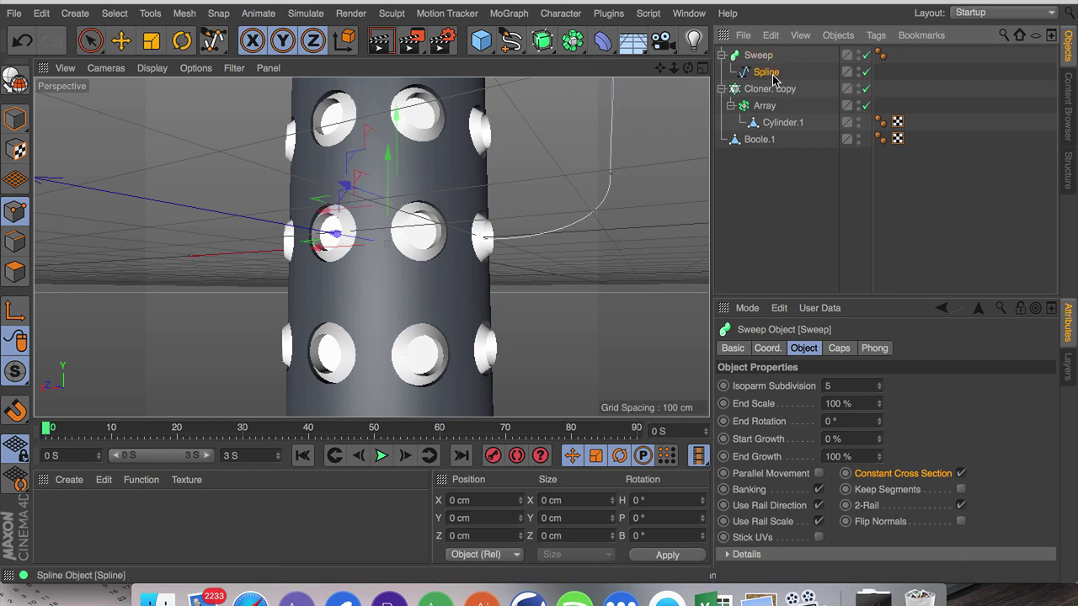
pyautogui.click(758, 54)
pyautogui.click(722, 54)
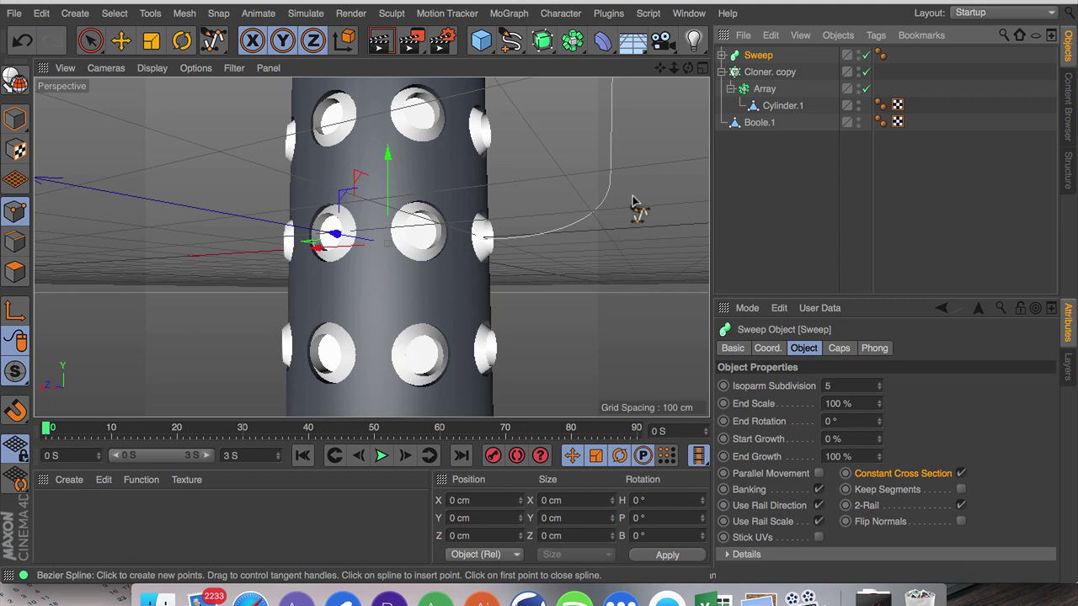
# Start a new project and add a Circle spline in the Front view, scaled down to about 320.8 cm across.
pyautogui.press('super+n')
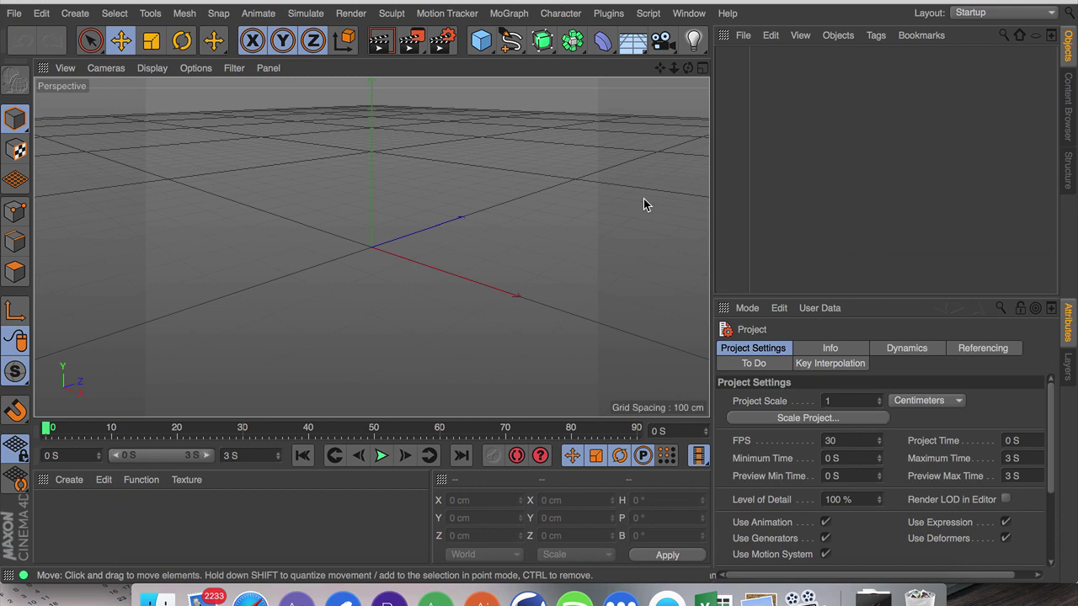
pyautogui.click(703, 68)
pyautogui.click(704, 245)
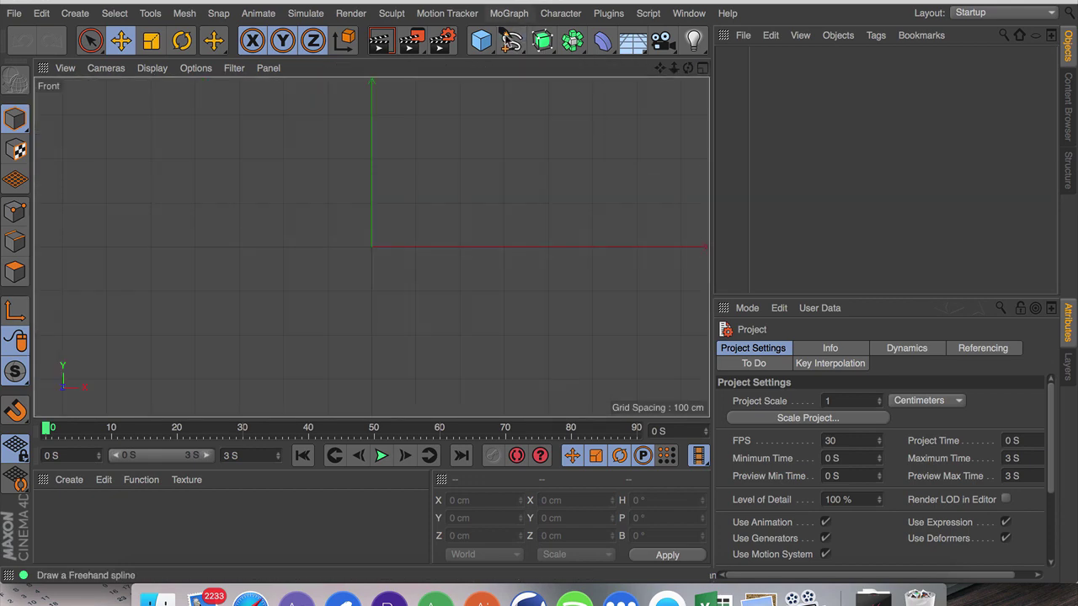
pyautogui.moveTo(510, 39); pyautogui.dragTo(669, 133)
pyautogui.press('t')
pyautogui.moveTo(595, 246); pyautogui.dragTo(455, 277)
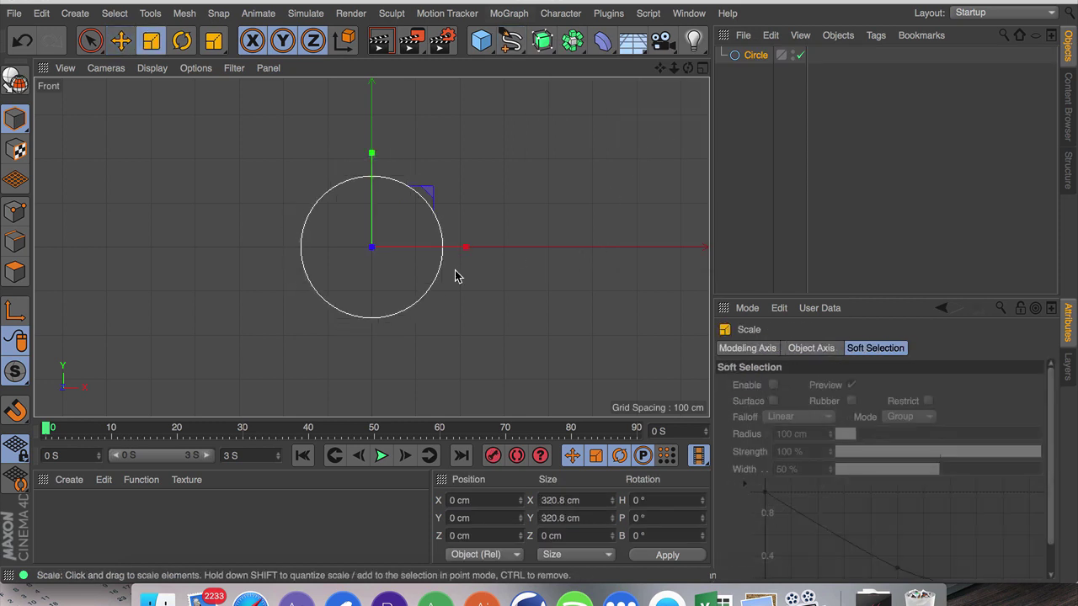
pyautogui.press('e')
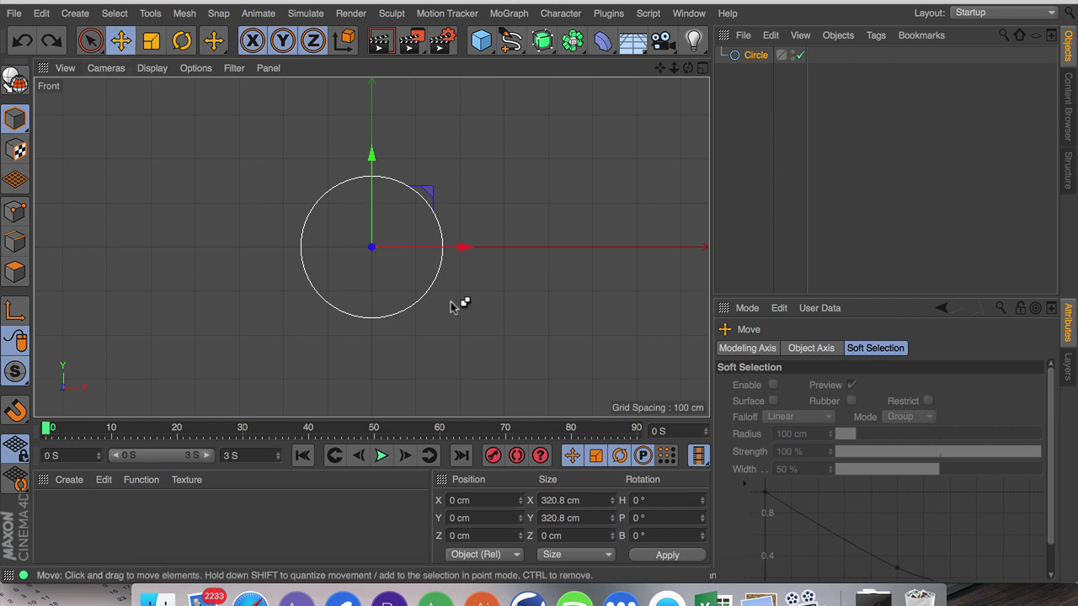
# Duplicate the circle three times above the original, scaling the copies to different smaller sizes.
pyautogui.keyDown('ctrl'); pyautogui.moveTo(451, 305); pyautogui.dragTo(283, 238); pyautogui.keyUp('ctrl')
pyautogui.keyDown('ctrl'); pyautogui.moveTo(538, 284); pyautogui.dragTo(279, 288); pyautogui.keyUp('ctrl')
pyautogui.press('t')
pyautogui.press('e')
pyautogui.press('t')
pyautogui.press('e')
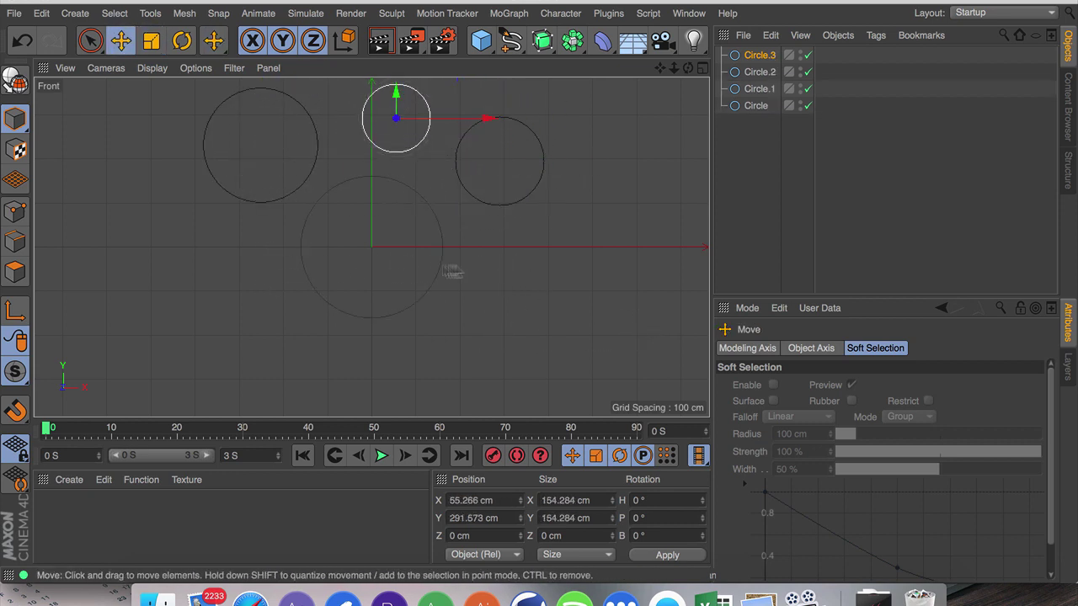
# Place six more circle copies of varied sizes beside and below the large circle to complete the surrounding ring.
pyautogui.keyDown('ctrl'); pyautogui.moveTo(389, 117); pyautogui.dragTo(305, 422); pyautogui.keyUp('ctrl')
pyautogui.press('t')
pyautogui.moveTo(604, 295); pyautogui.dragTo(632, 296)
pyautogui.press('e')
pyautogui.moveTo(395, 337); pyautogui.dragTo(425, 394)
pyautogui.press('t')
pyautogui.press('e')
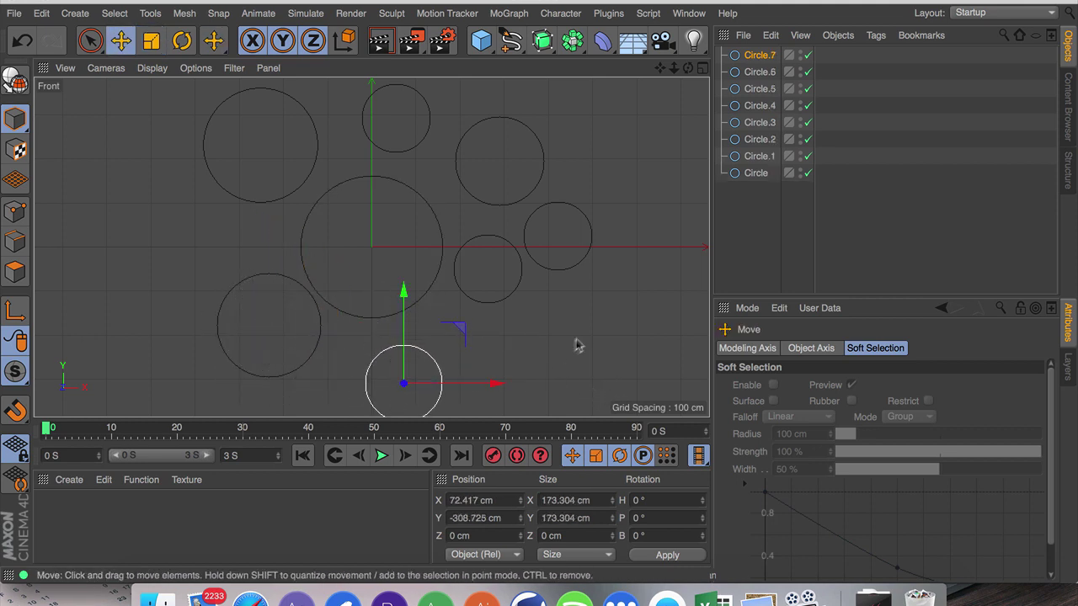
pyautogui.moveTo(577, 345); pyautogui.dragTo(505, 293)
pyautogui.press('t')
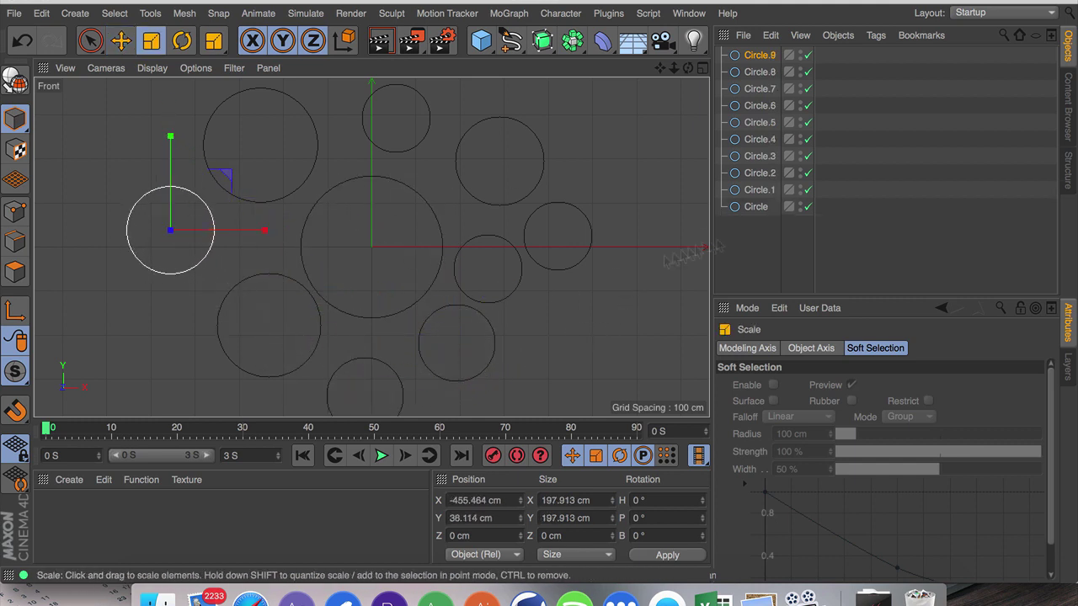
# Select all ten circles and convert them to editable splines.
pyautogui.click(755, 208)
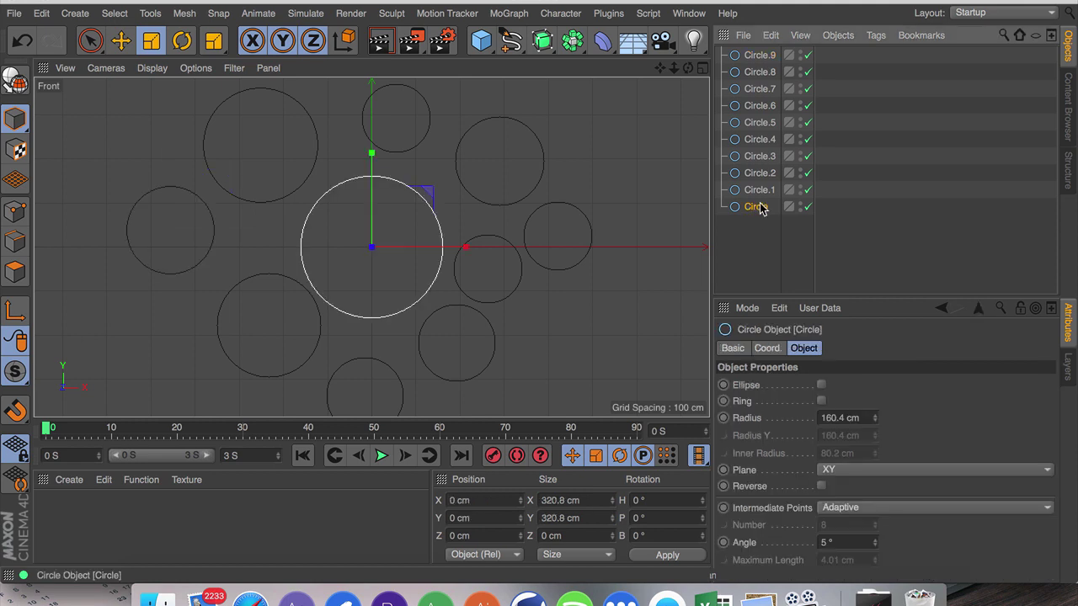
pyautogui.press('super+a')
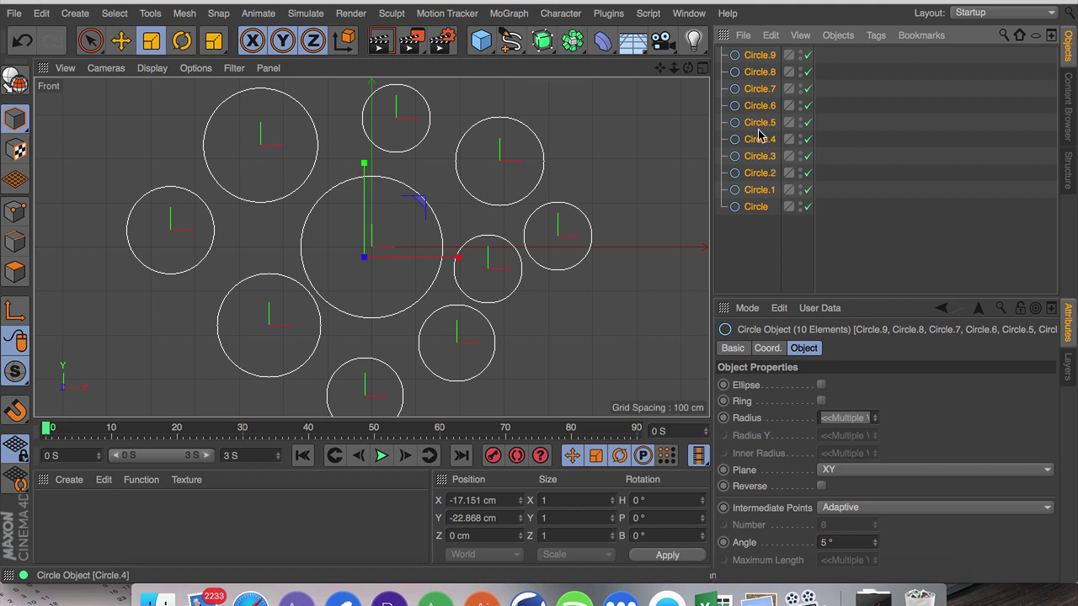
pyautogui.moveTo(737, 240); pyautogui.dragTo(925, 35)
pyautogui.press('c')
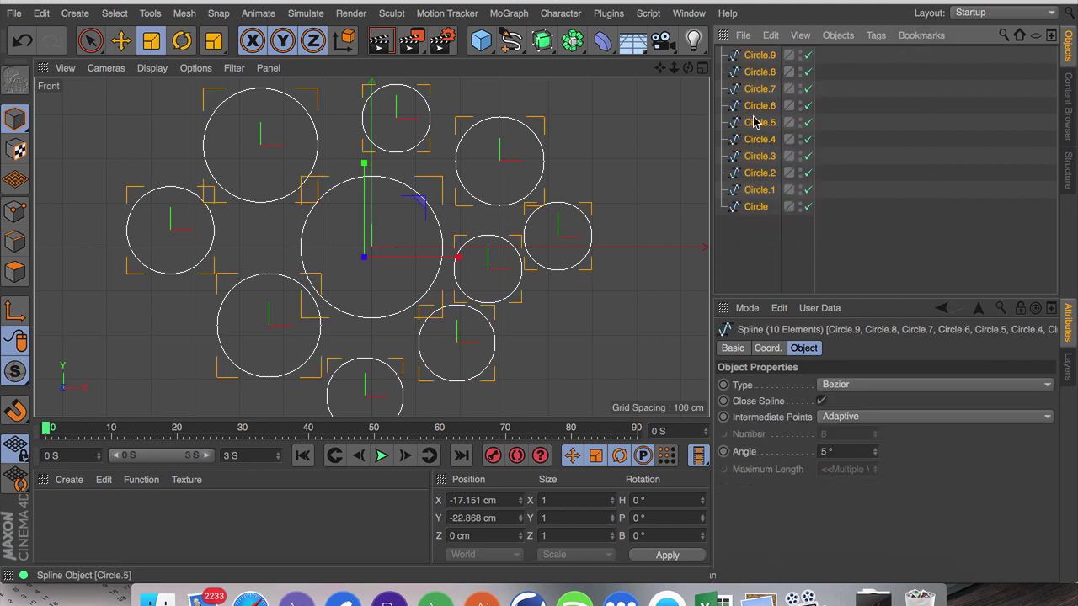
# Merge the ten circles into one spline, deleting the originals, and paste it into the Untitled 5 project.
pyautogui.rightClick(754, 122)
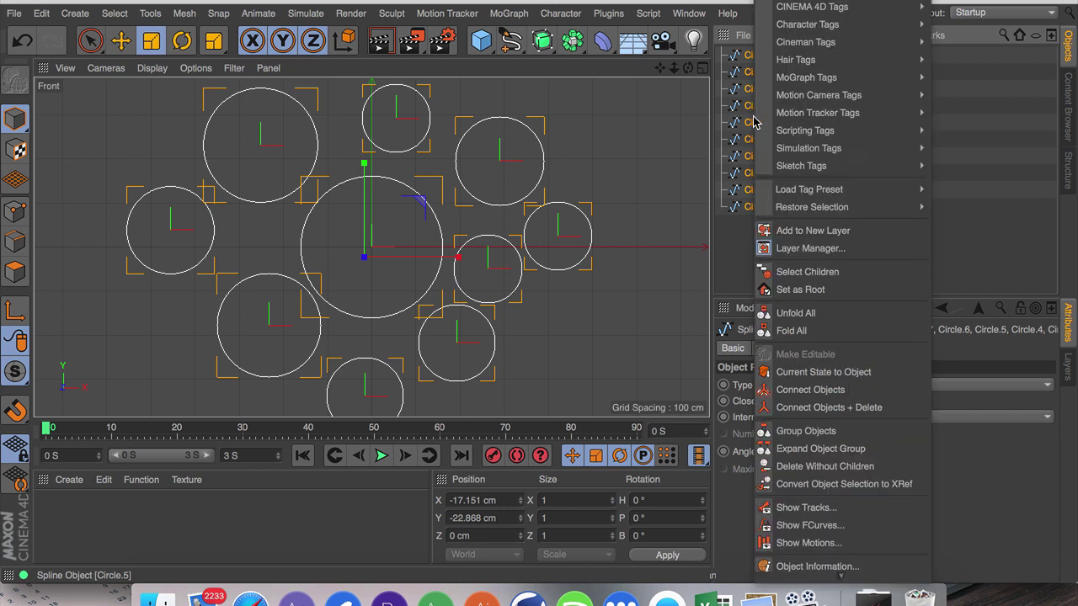
pyautogui.click(806, 408)
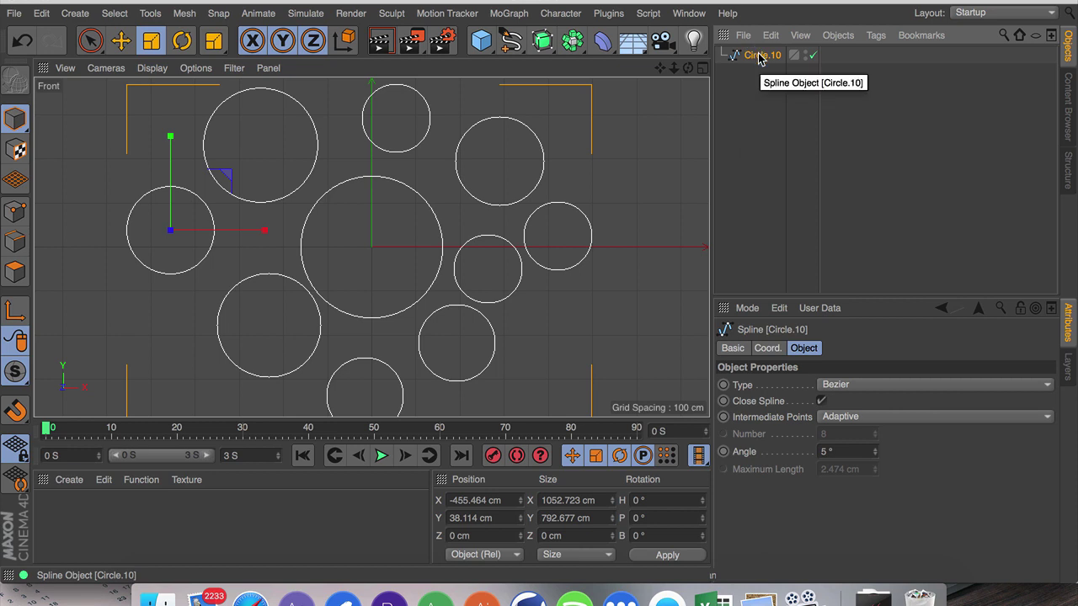
pyautogui.click(684, 13)
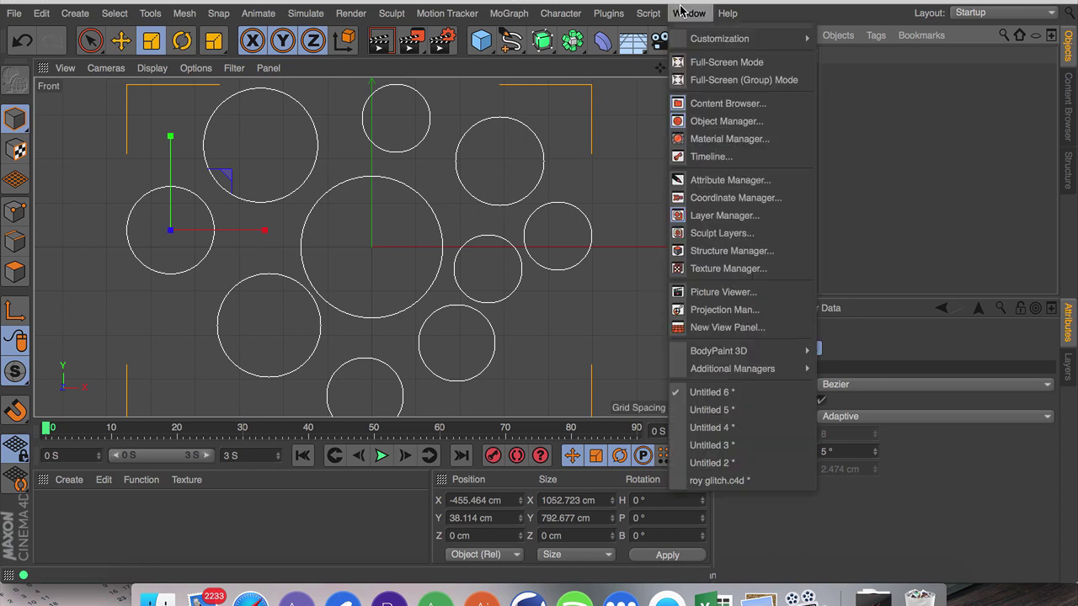
pyautogui.click(715, 409)
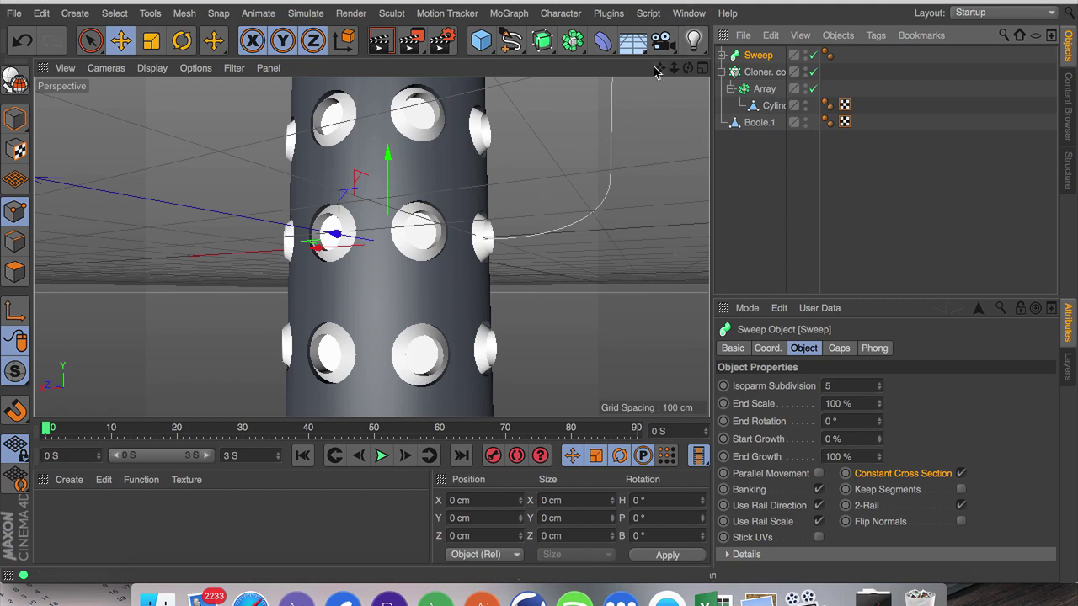
pyautogui.moveTo(666, 72); pyautogui.dragTo(670, 74)
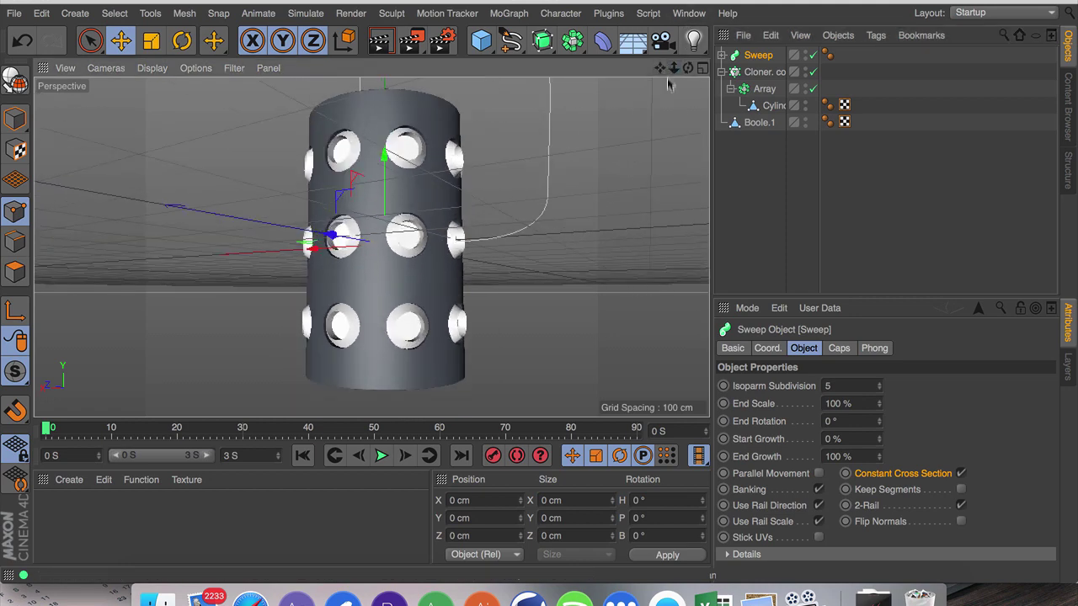
pyautogui.press('super+v')
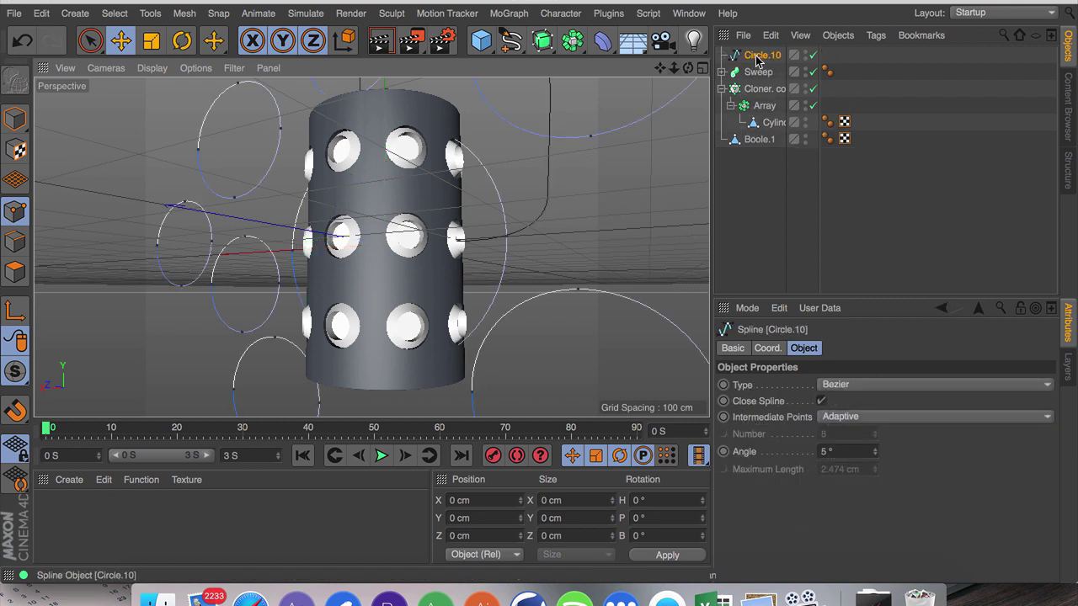
# Nest the pasted circle spline above the path spline in the Sweep and scale it down to about 20 cm wide.
pyautogui.click(722, 72)
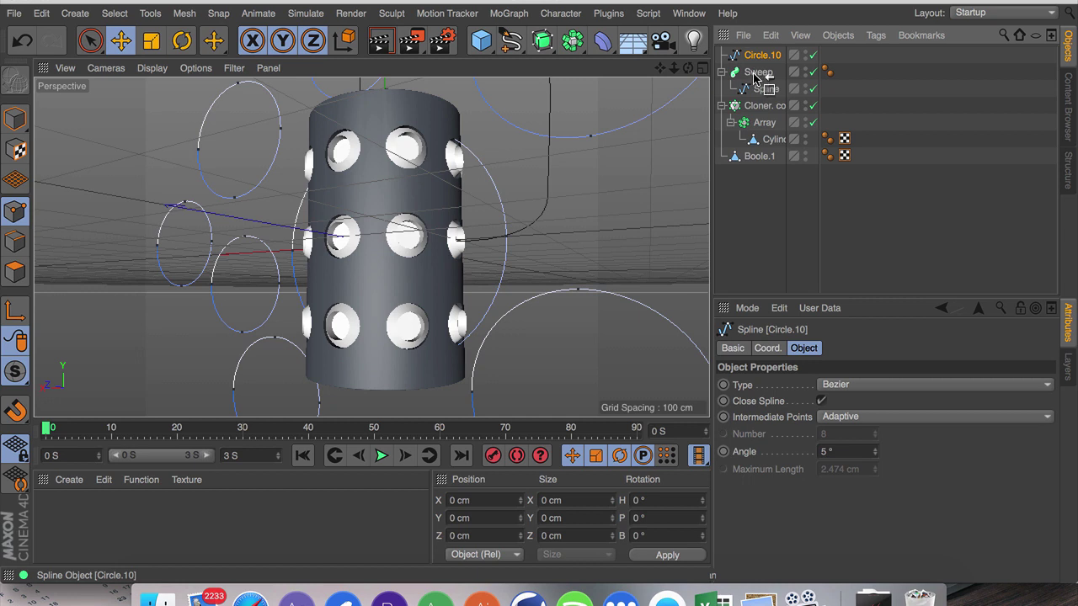
pyautogui.moveTo(754, 74); pyautogui.dragTo(758, 80)
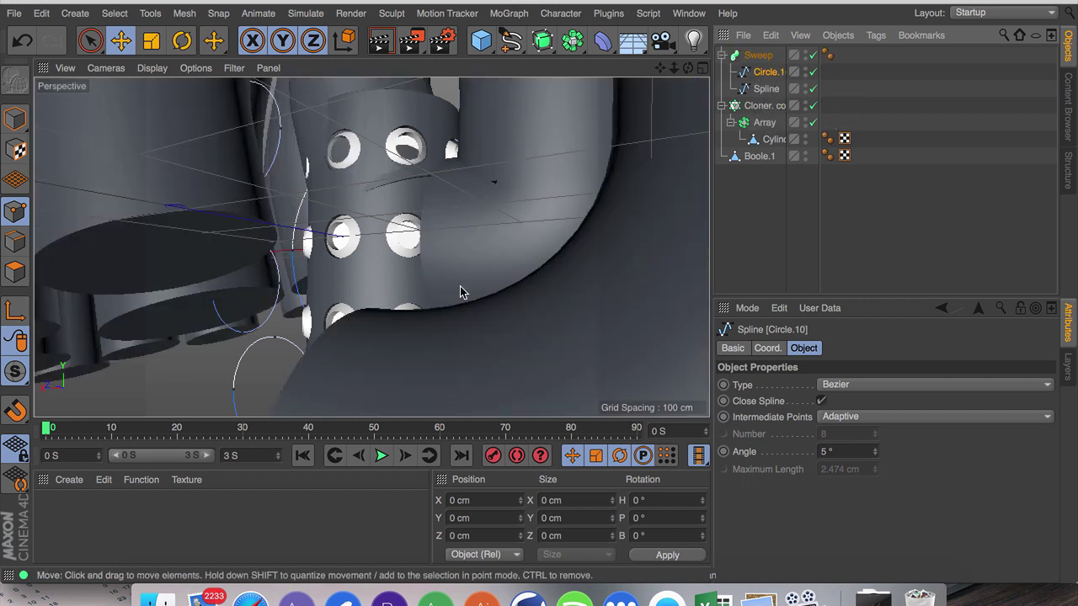
pyautogui.click(15, 118)
pyautogui.press('t')
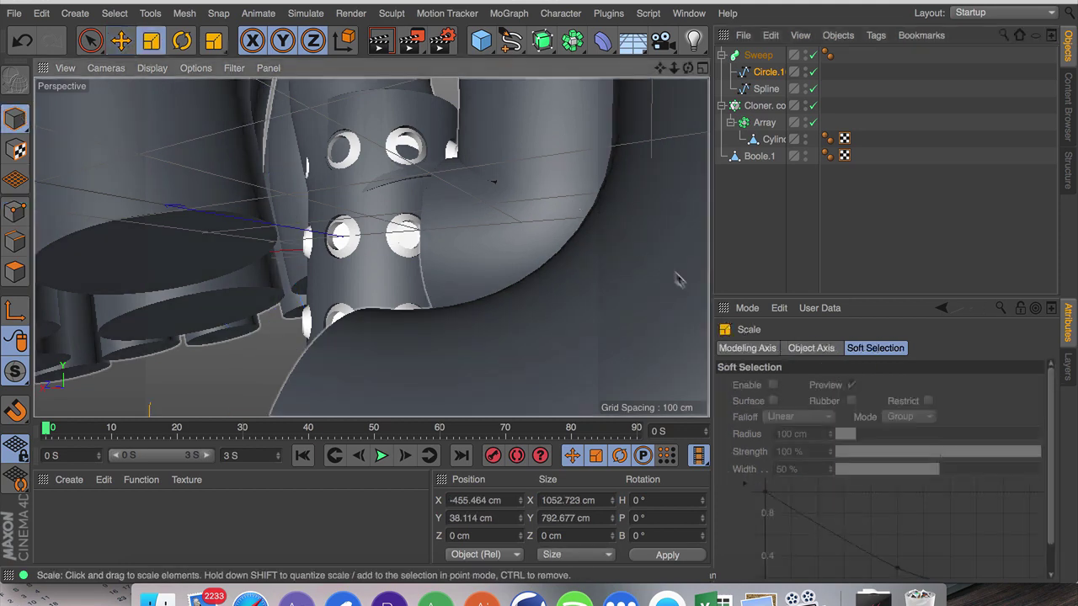
pyautogui.moveTo(546, 293); pyautogui.dragTo(65, 371)
pyautogui.moveTo(182, 368)
pyautogui.mouseDown()
pyautogui.moveTo(202, 368)
pyautogui.moveTo(165, 368)
pyautogui.mouseUp()
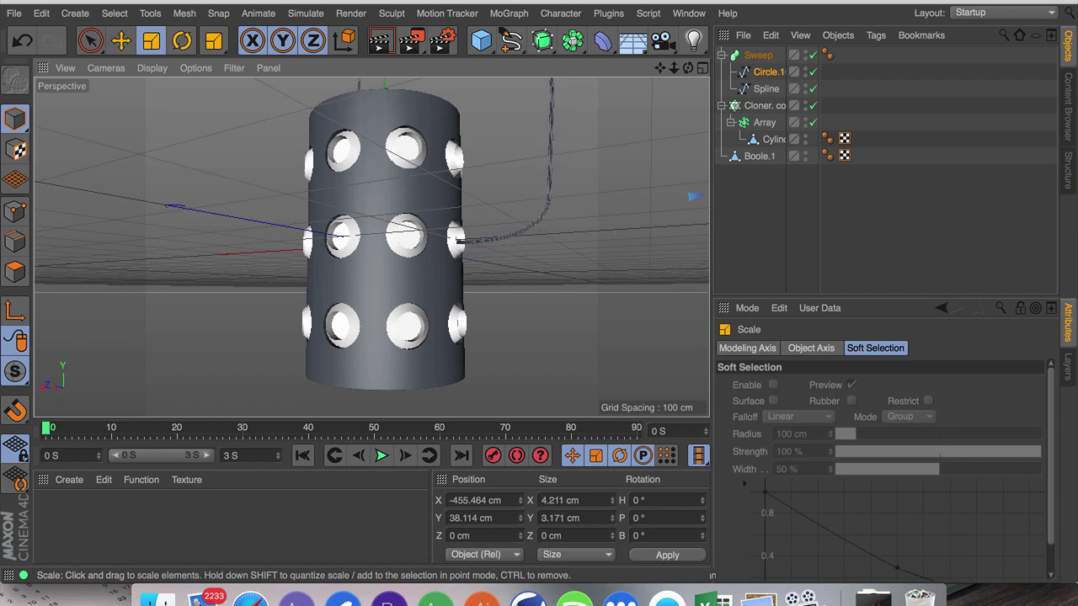
pyautogui.moveTo(655, 285); pyautogui.dragTo(682, 286)
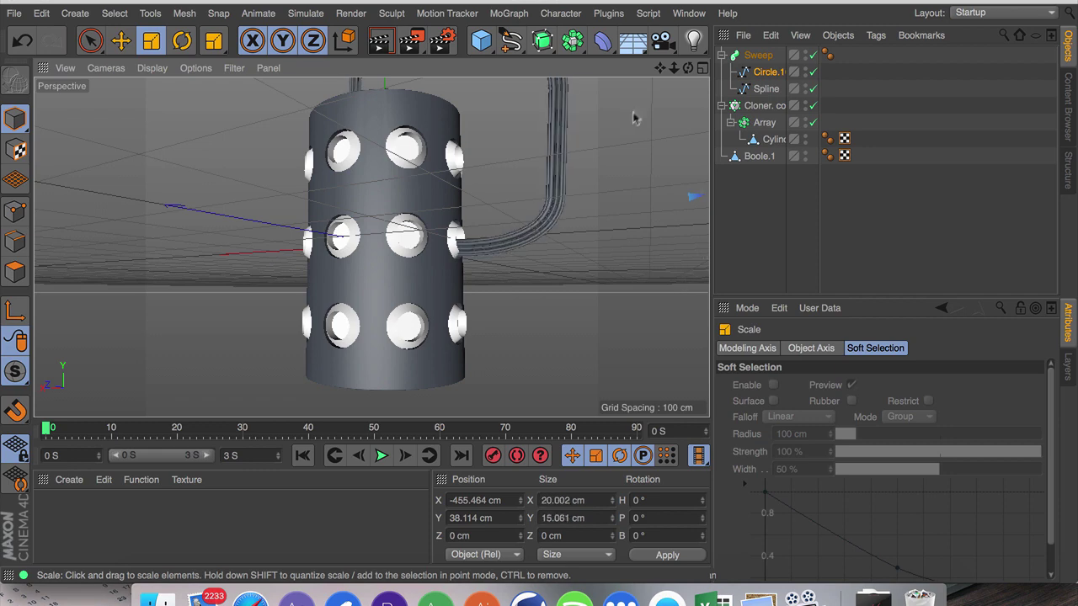
# Raise the Sweep to a Y position of 10 cm so the rope sits higher in its hole.
pyautogui.moveTo(660, 69); pyautogui.dragTo(660, 72)
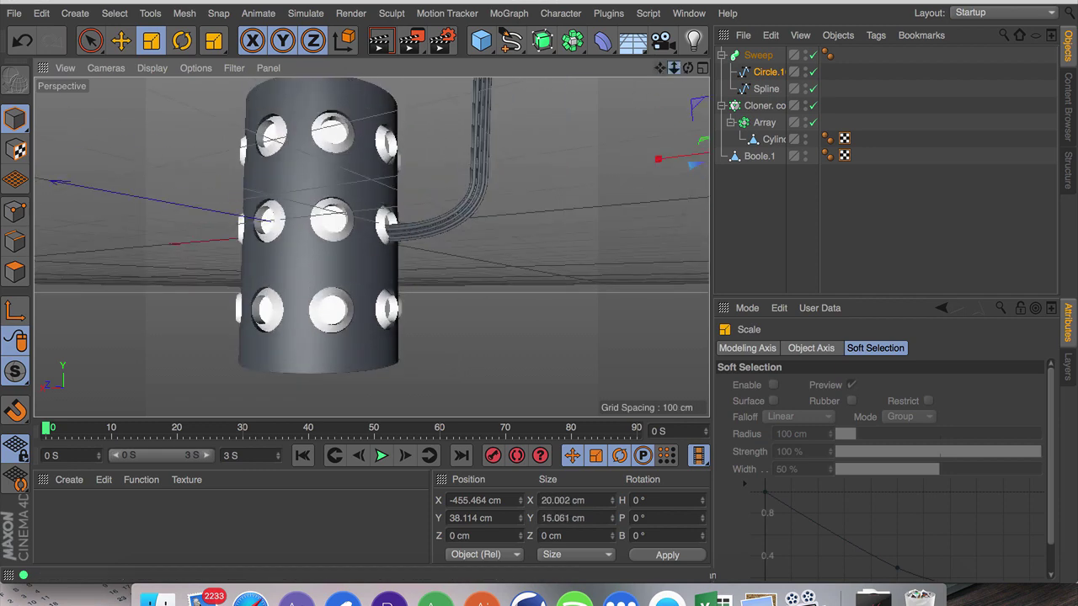
pyautogui.scroll(5, 373, 245)
pyautogui.click(757, 55)
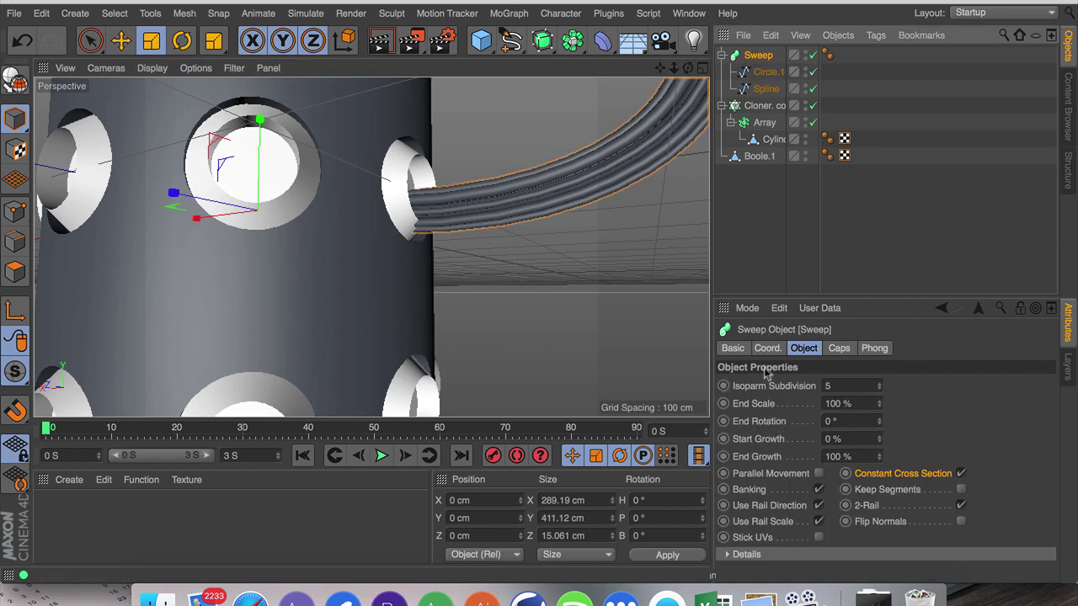
pyautogui.click(767, 348)
pyautogui.moveTo(814, 406); pyautogui.dragTo(807, 376)
pyautogui.click(822, 262)
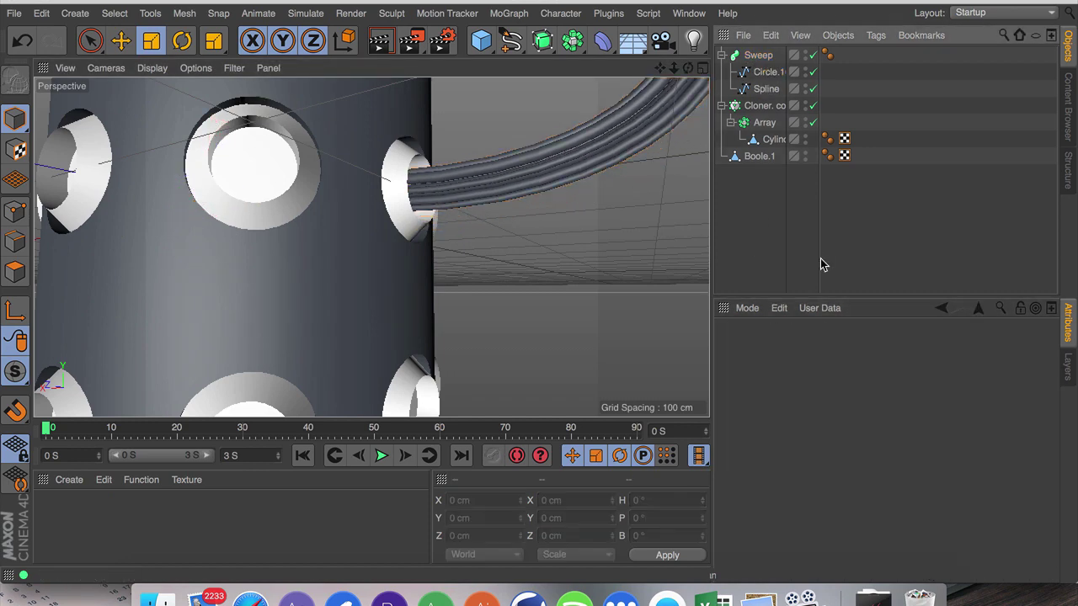
# Scale the multi-circle rope profile up to about 26 cm wide.
pyautogui.moveTo(688, 68); pyautogui.dragTo(606, 68)
pyautogui.click(743, 74)
pyautogui.press('g')
pyautogui.moveTo(630, 193); pyautogui.dragTo(749, 252)
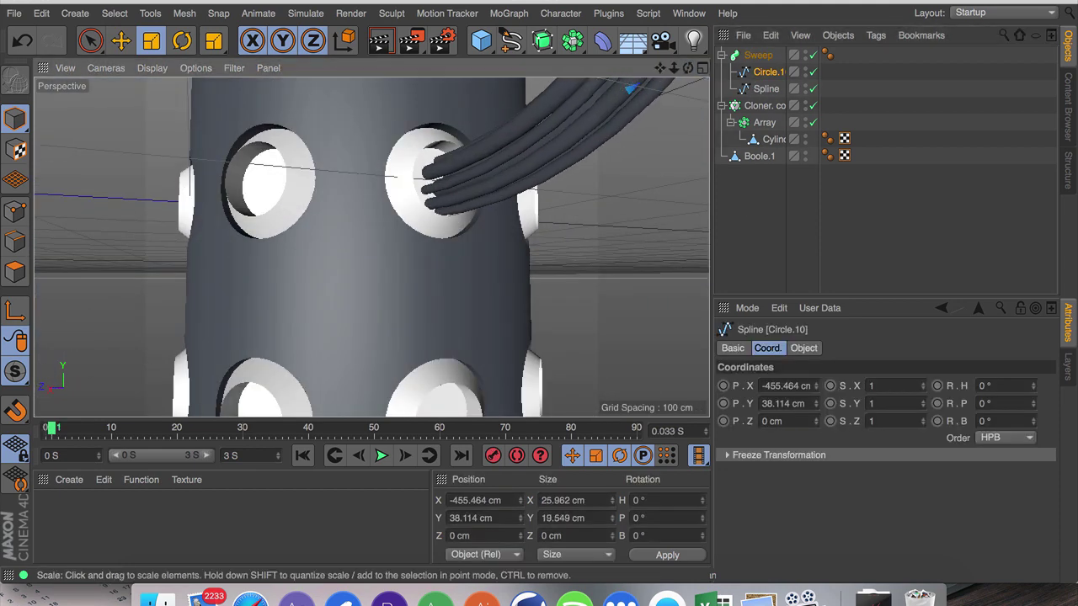
# Set the rope path spline's intermediate points to Natural with a number of 50.
pyautogui.click(767, 89)
pyautogui.click(804, 349)
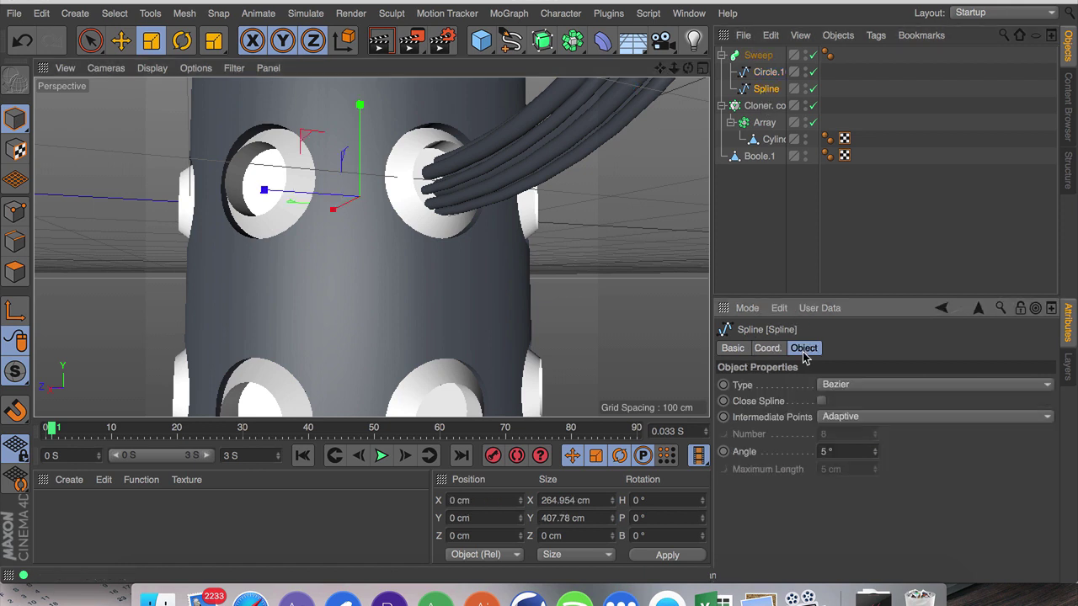
pyautogui.click(847, 427)
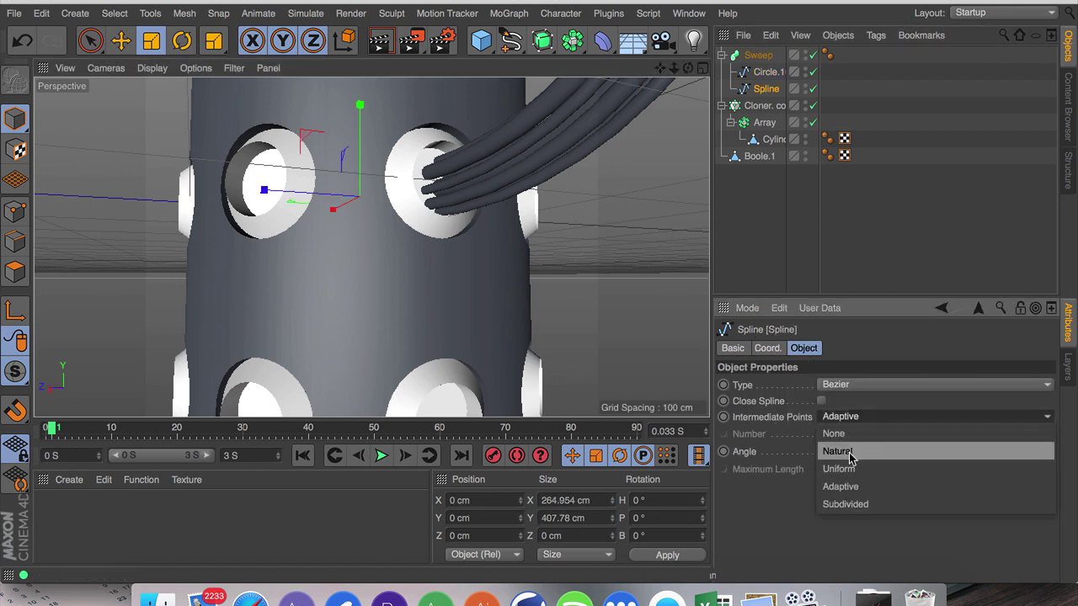
pyautogui.click(850, 455)
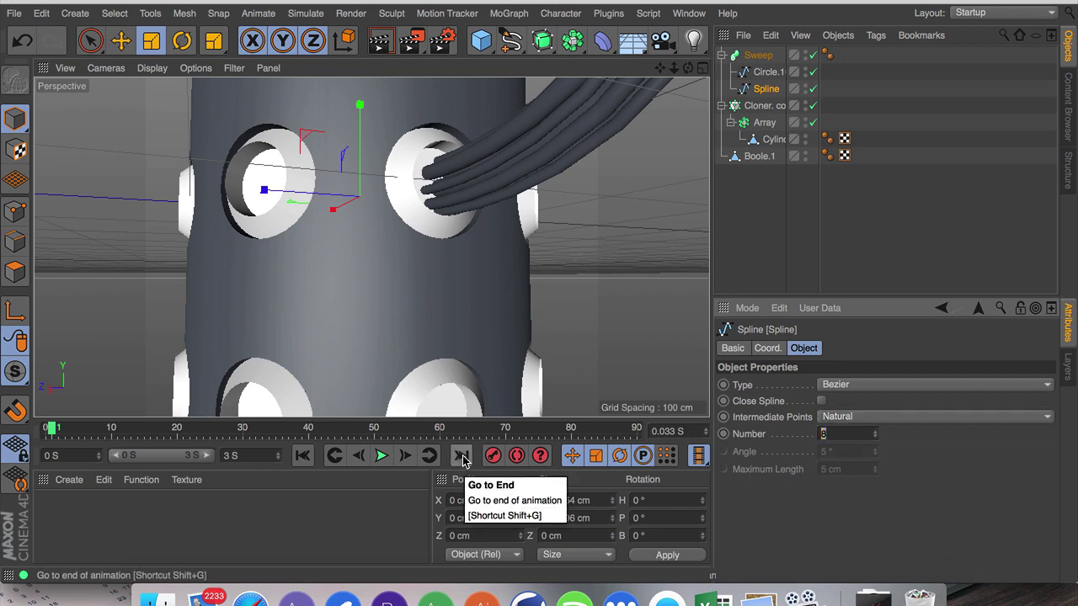
pyautogui.write('50')
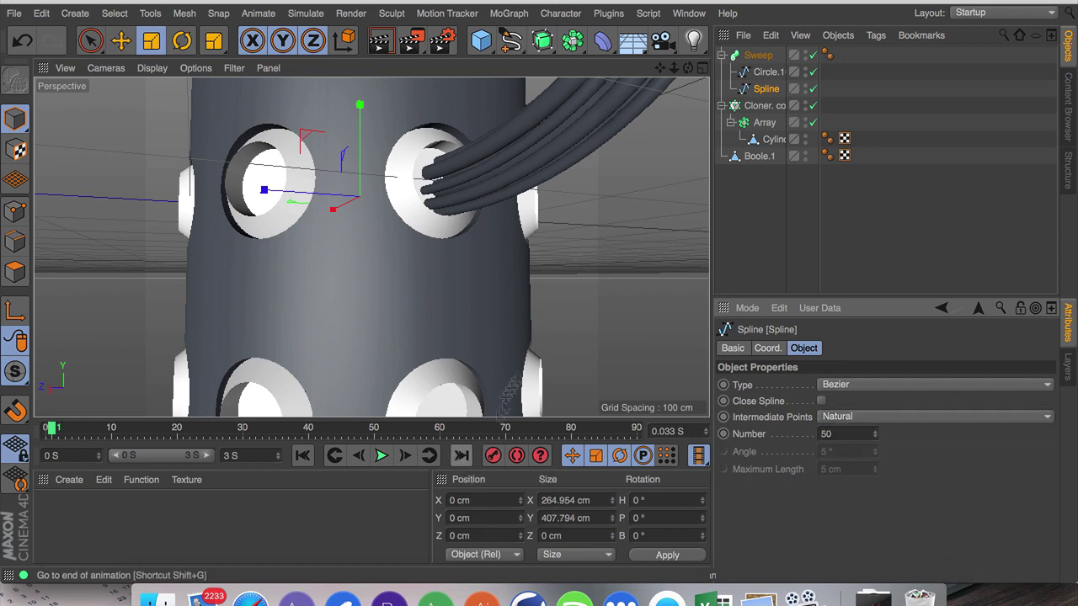
pyautogui.click(818, 211)
# Twist the rope by setting the Sweep's end rotation to 1620°.
pyautogui.moveTo(674, 68); pyautogui.dragTo(590, 68)
pyautogui.scroll(2, 372, 247)
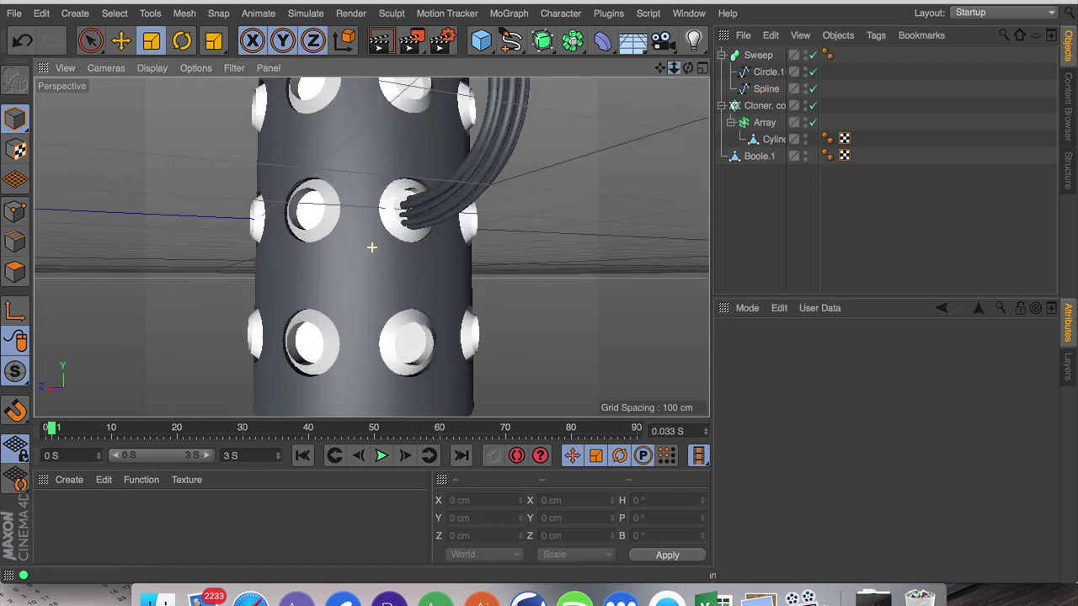
pyautogui.scroll(-4, 372, 248)
pyautogui.click(757, 56)
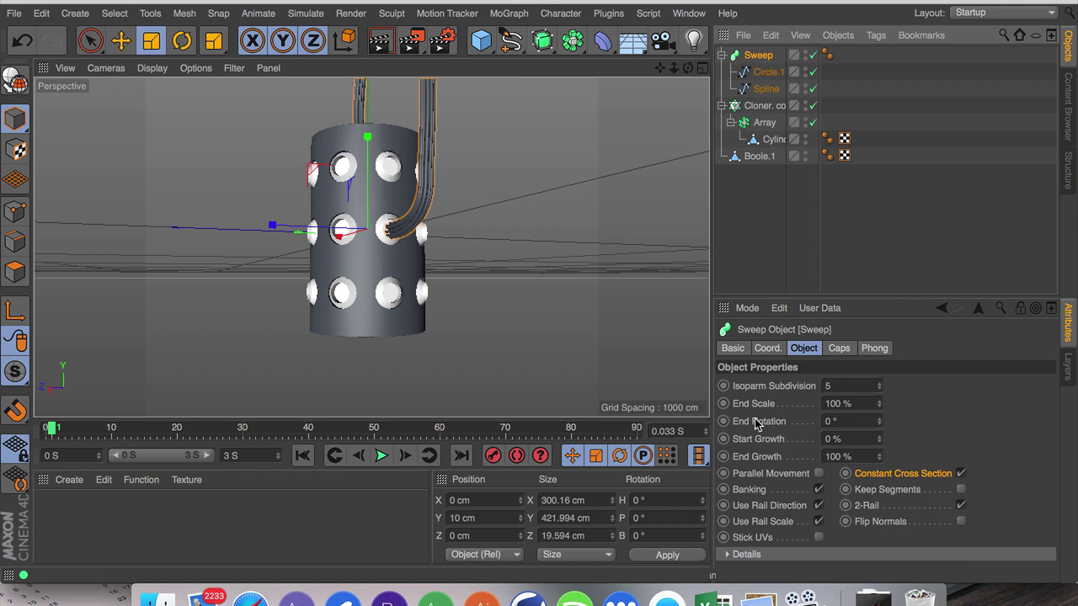
pyautogui.click(876, 420)
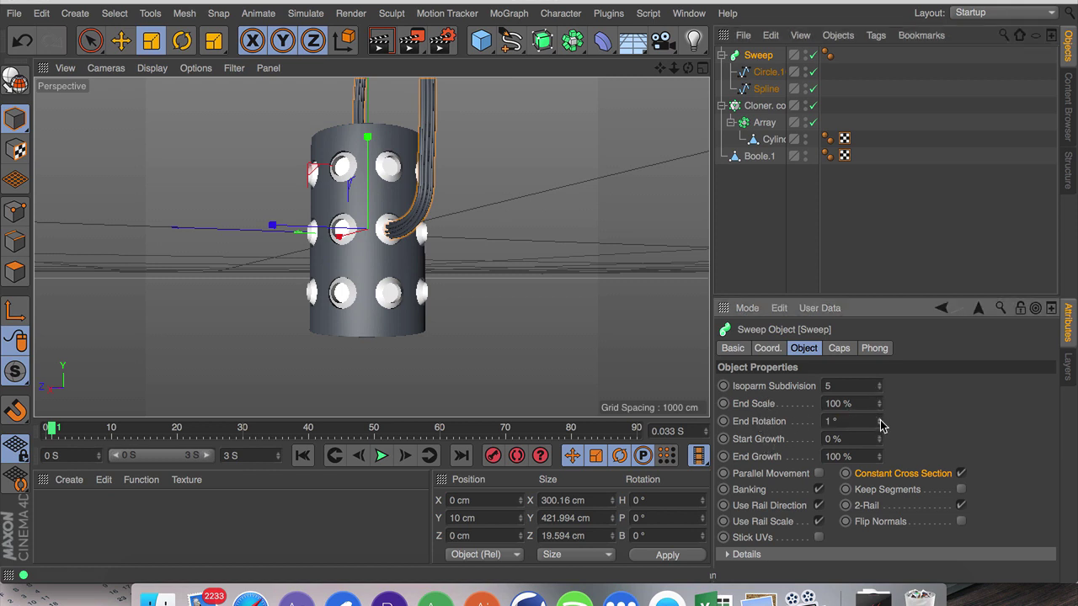
pyautogui.moveTo(880, 423); pyautogui.dragTo(961, 424)
pyautogui.moveTo(881, 426)
pyautogui.mouseDown()
pyautogui.moveTo(926, 426)
pyautogui.moveTo(880, 413)
pyautogui.moveTo(879, 389)
pyautogui.moveTo(880, 411)
pyautogui.moveTo(931, 421)
pyautogui.moveTo(883, 421)
pyautogui.mouseUp()
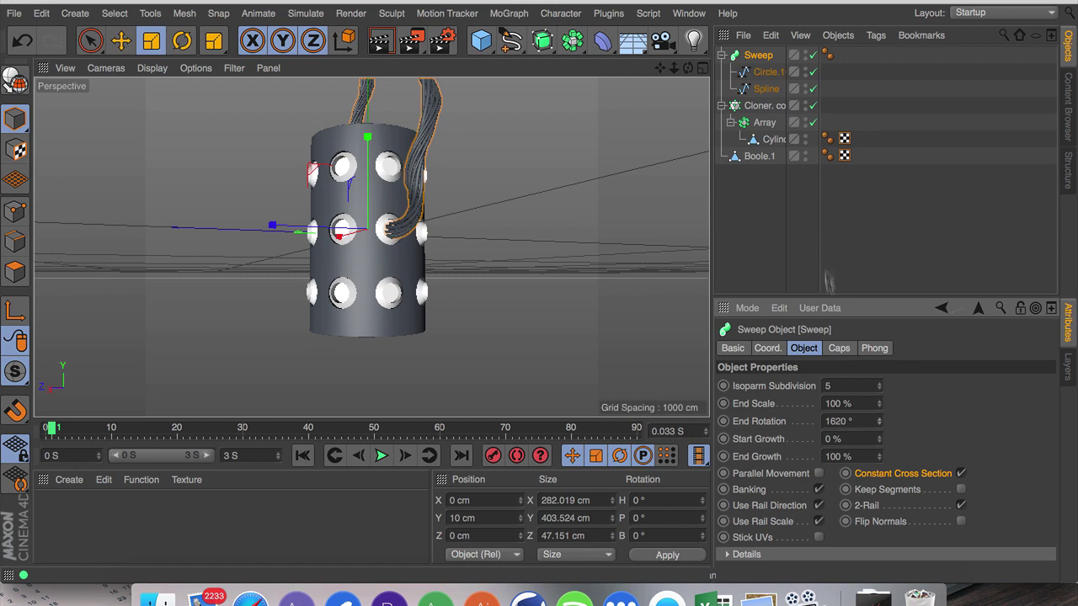
pyautogui.click(830, 282)
# Collapse the hole-rim cloner, widen the object name column, and duplicate the cloner.
pyautogui.moveTo(674, 67)
pyautogui.mouseDown()
pyautogui.moveTo(640, 67)
pyautogui.moveTo(682, 69)
pyautogui.moveTo(674, 76)
pyautogui.mouseUp()
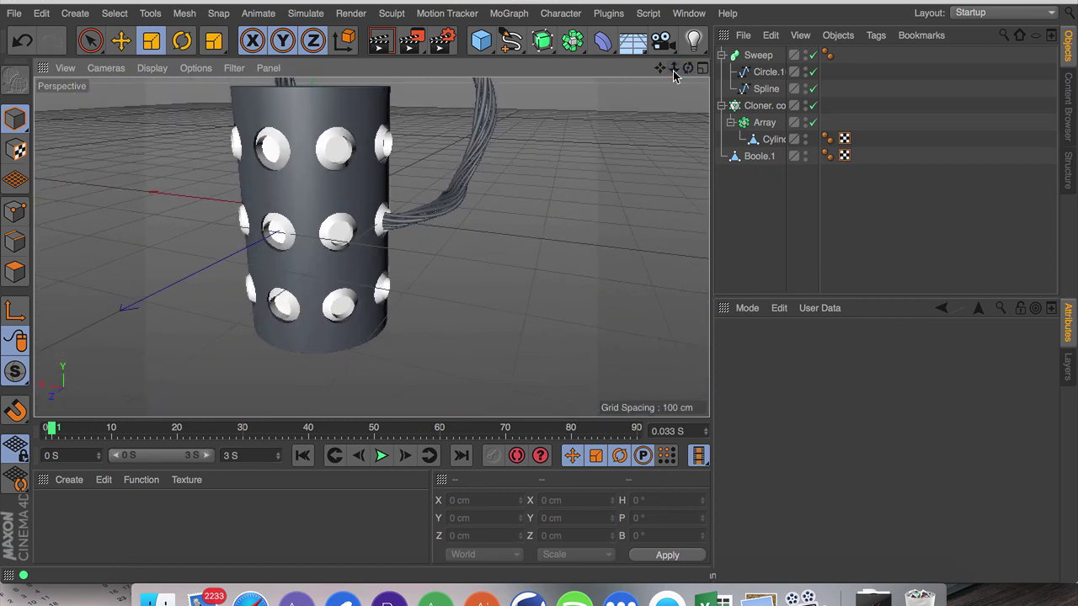
pyautogui.click(722, 106)
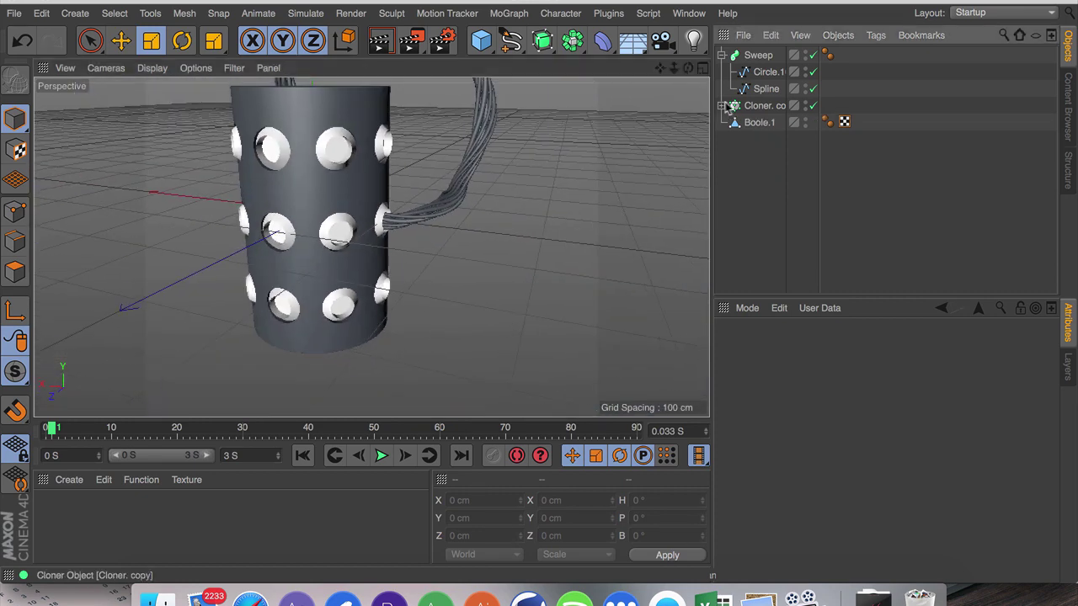
pyautogui.moveTo(818, 92); pyautogui.dragTo(910, 89)
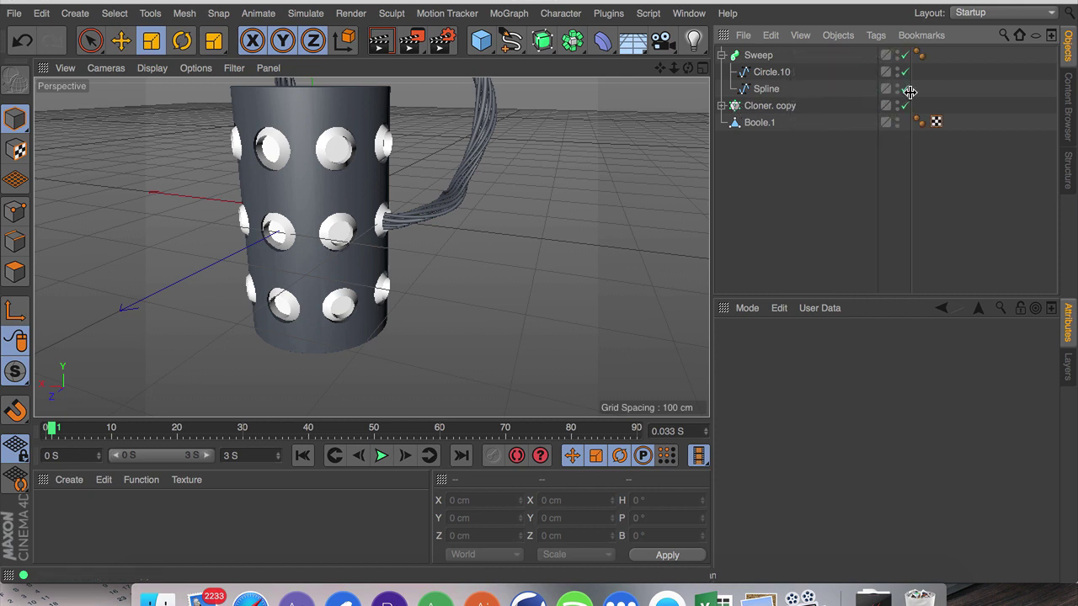
pyautogui.click(775, 106)
pyautogui.press('super+c')
pyautogui.press('super+v')
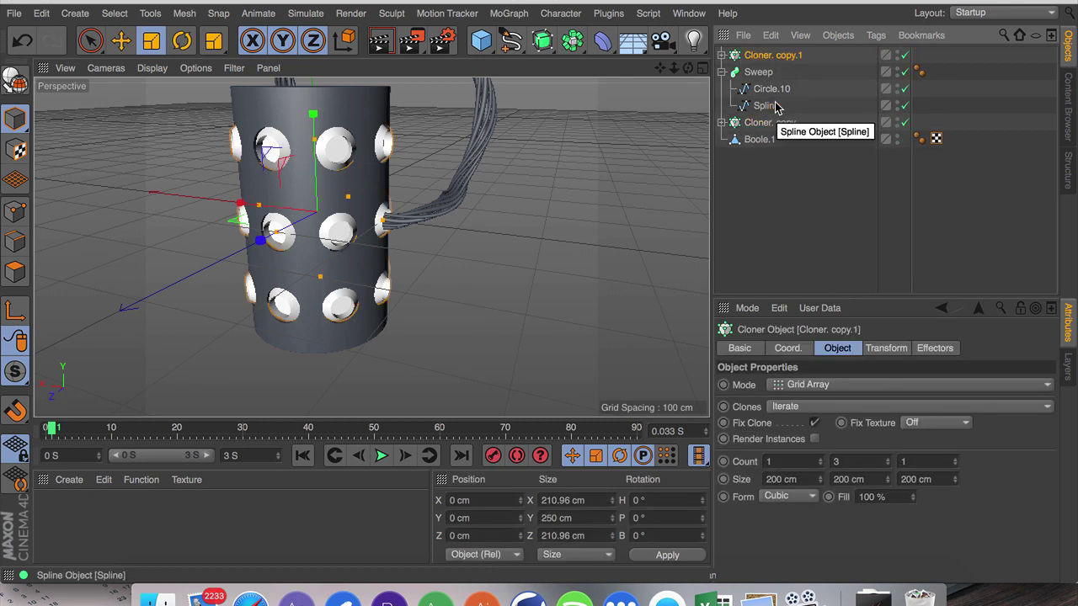
# Move the Sweep into the duplicated cloner's Array and delete the cylinder there, so the rope is cloned instead.
pyautogui.click(722, 72)
pyautogui.click(722, 54)
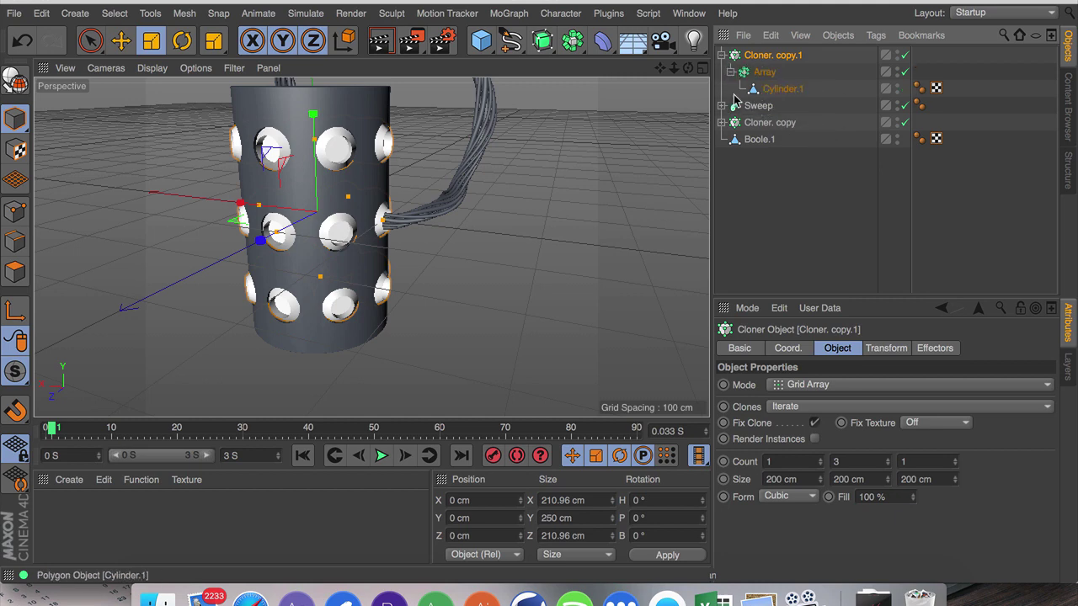
pyautogui.moveTo(750, 78); pyautogui.dragTo(751, 80)
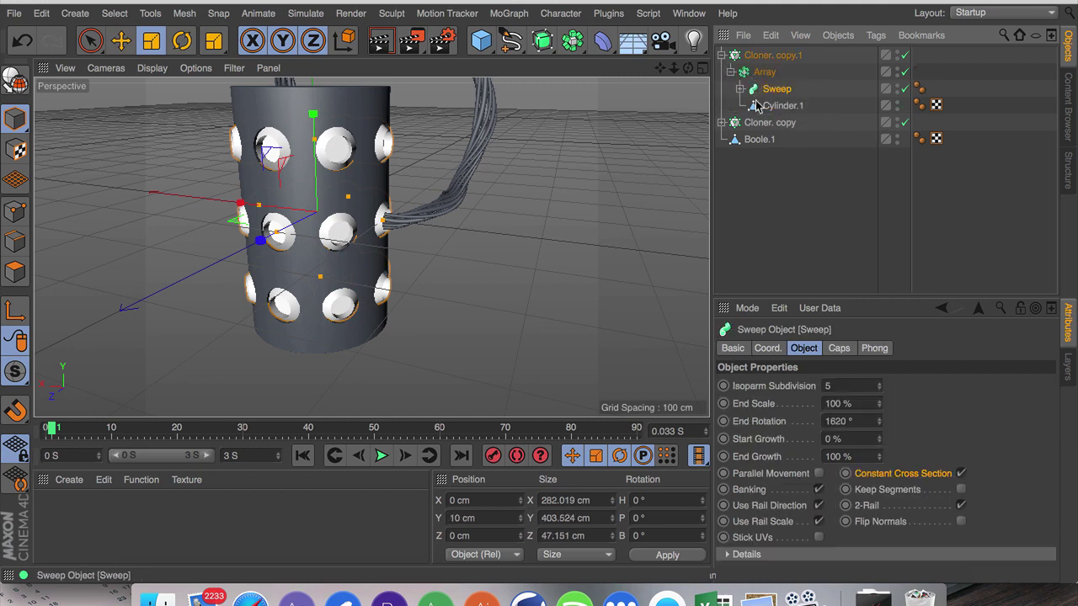
pyautogui.click(758, 106)
pyautogui.press('Delete')
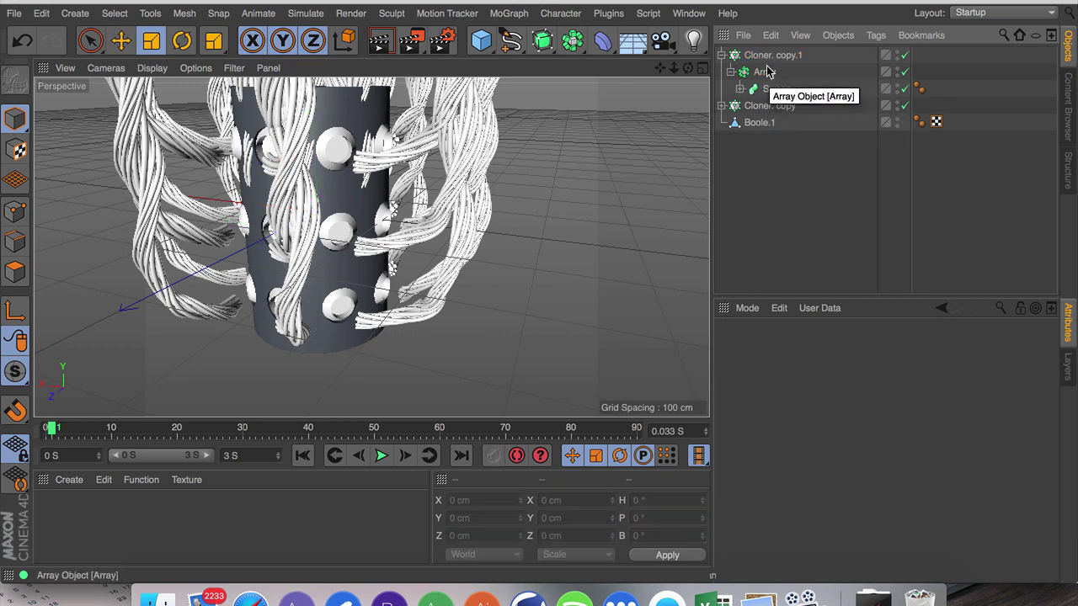
# Set the rope Array's radius to 0 cm and enable Render Instances on its parent cloner.
pyautogui.click(763, 74)
pyautogui.click(853, 386)
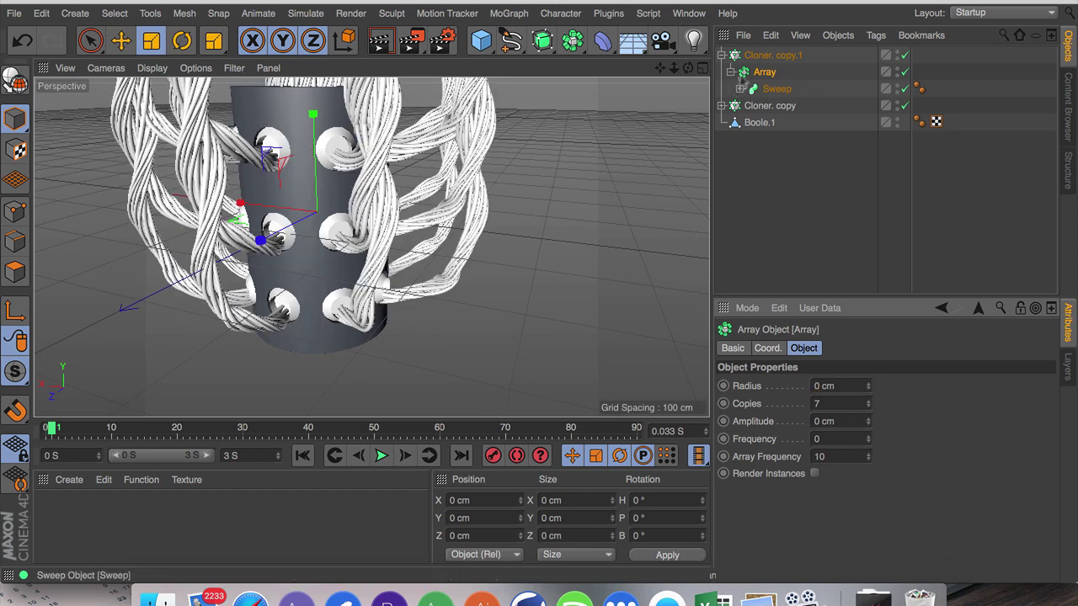
pyautogui.click(760, 56)
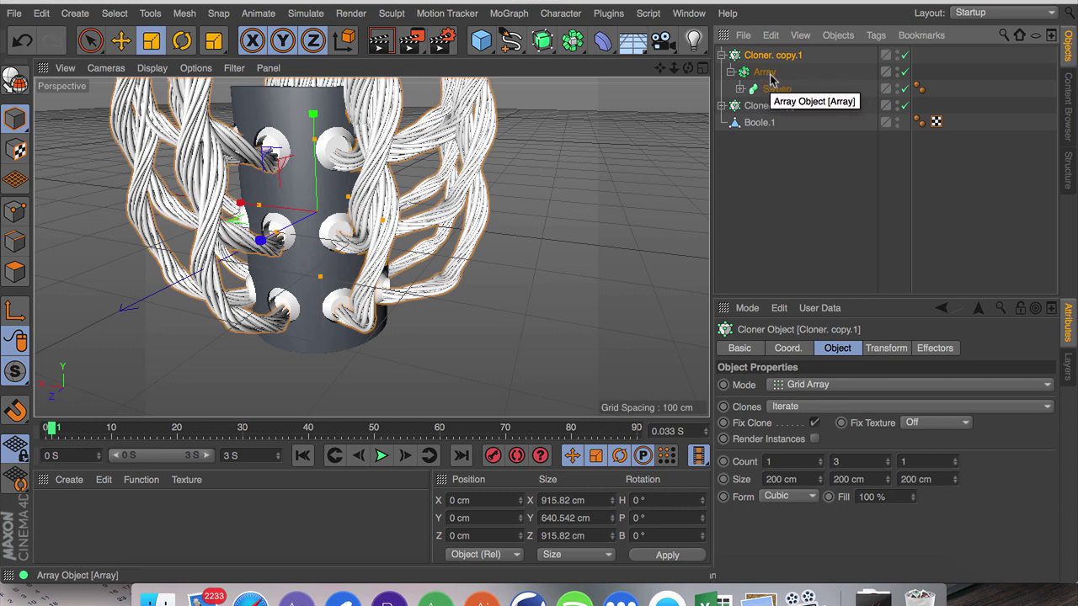
pyautogui.click(813, 439)
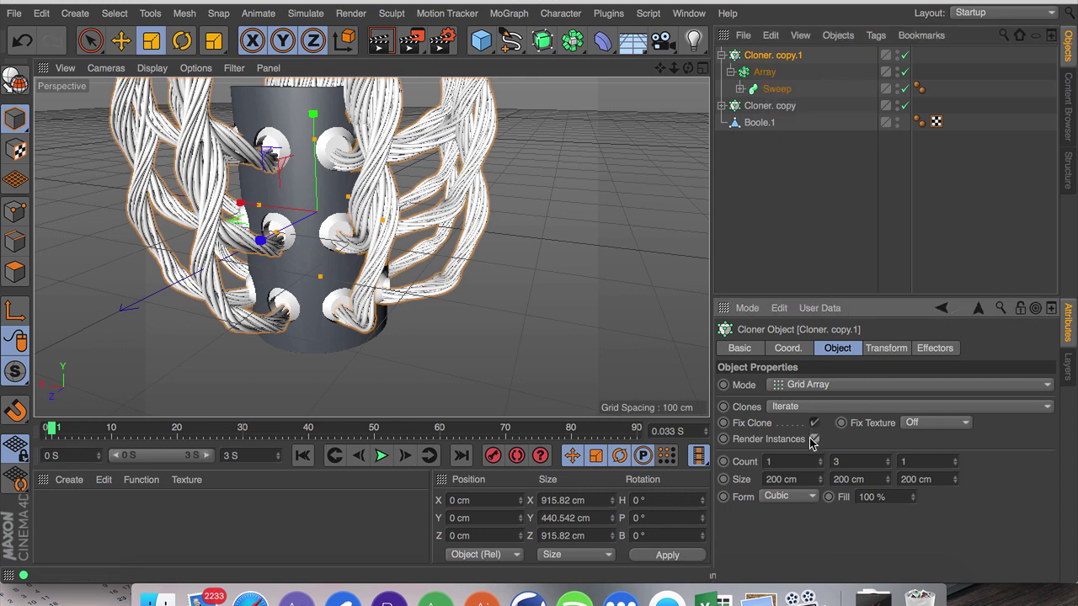
pyautogui.click(854, 186)
# Move the rope cloner up about 10.8 cm to align the ropes with the holes.
pyautogui.moveTo(688, 68)
pyautogui.mouseDown()
pyautogui.moveTo(699, 69)
pyautogui.moveTo(691, 52)
pyautogui.moveTo(660, 60)
pyautogui.moveTo(737, 22)
pyautogui.moveTo(725, 33)
pyautogui.moveTo(727, 129)
pyautogui.moveTo(668, 76)
pyautogui.moveTo(716, 71)
pyautogui.moveTo(674, 73)
pyautogui.mouseUp()
pyautogui.click(746, 61)
pyautogui.press('e')
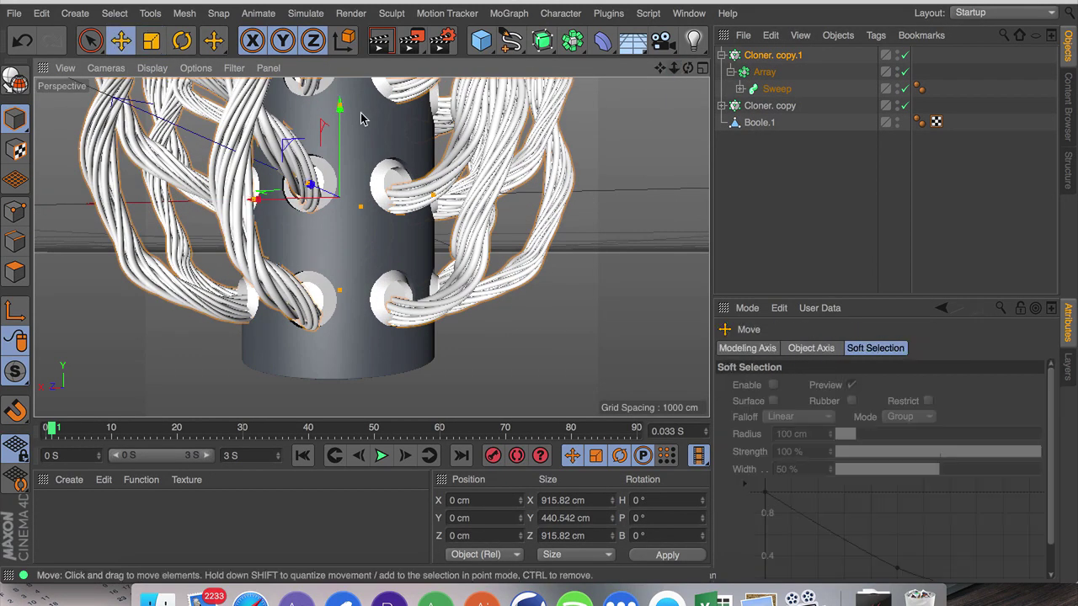
pyautogui.moveTo(339, 135); pyautogui.dragTo(340, 119)
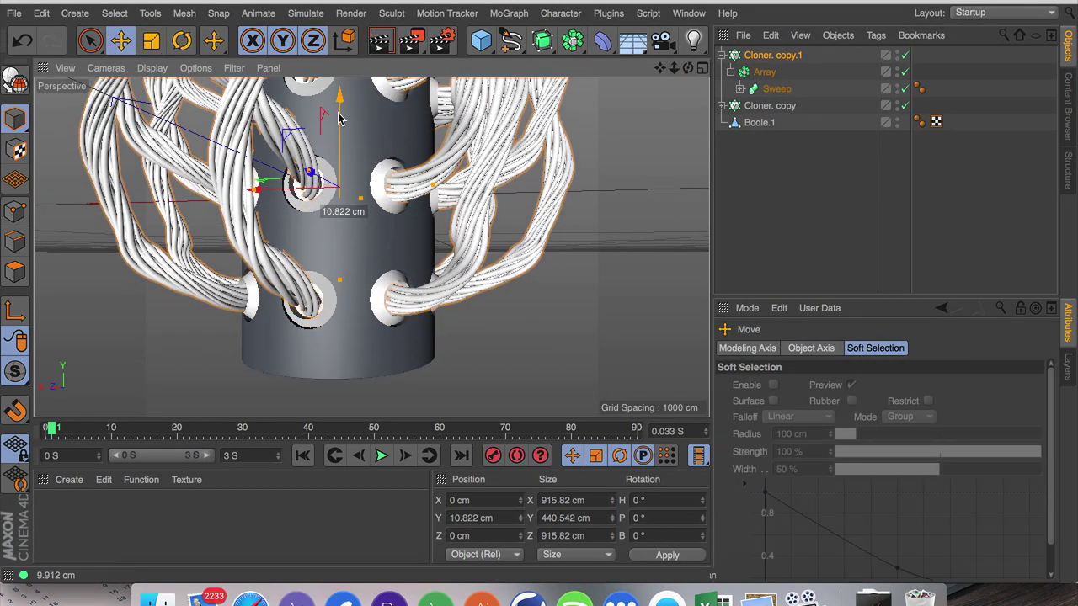
# Set the rope cloner's heading rotation to -1° so the ropes line up with the rimmed holes.
pyautogui.click(753, 161)
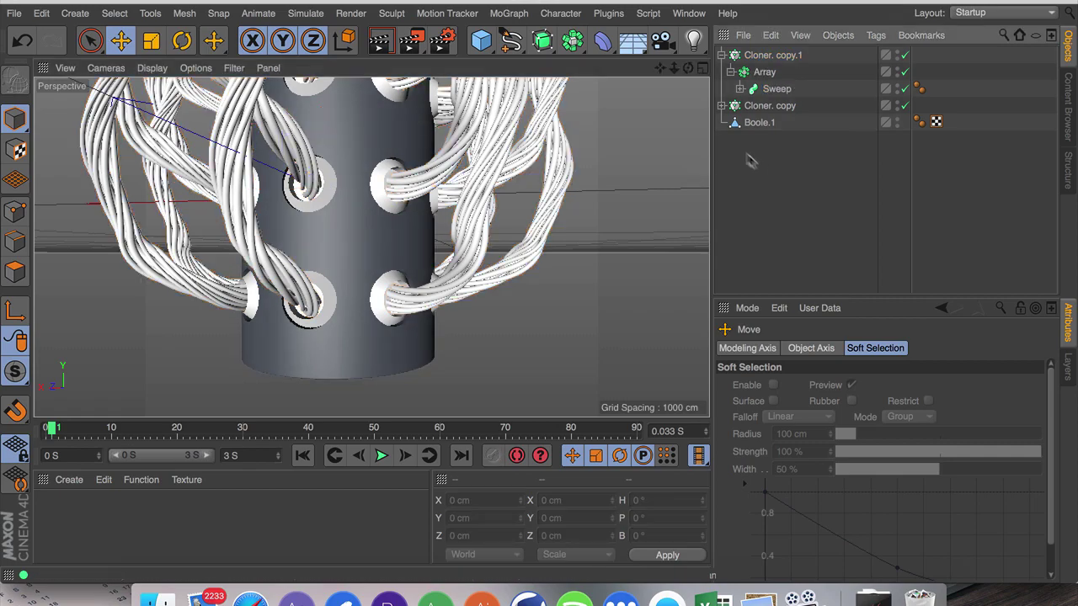
pyautogui.moveTo(661, 69); pyautogui.dragTo(372, 247)
pyautogui.moveTo(693, 70); pyautogui.dragTo(758, 73)
pyautogui.click(788, 58)
pyautogui.click(803, 350)
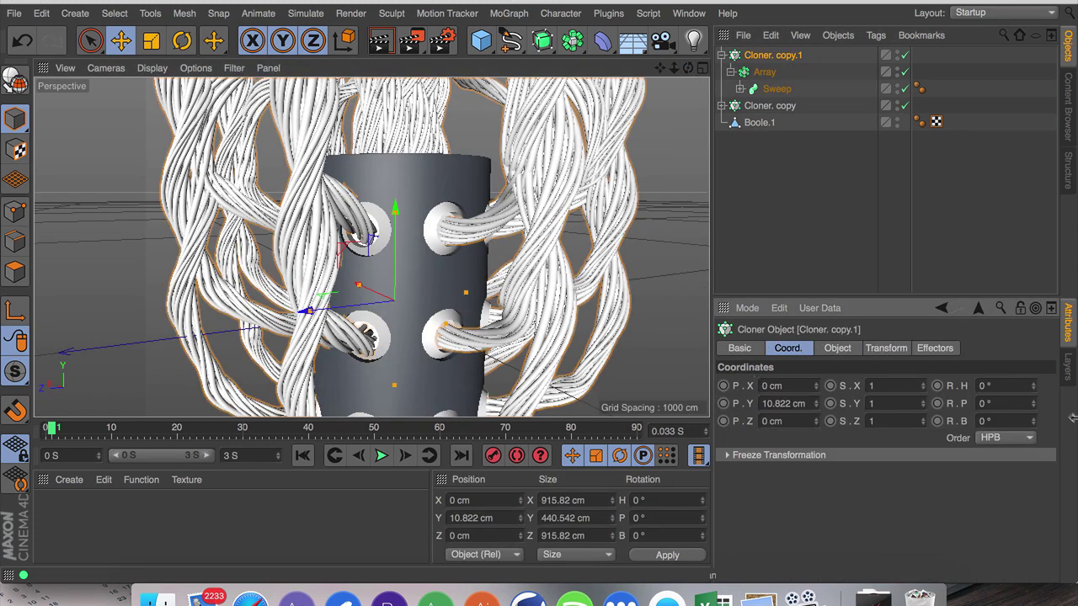
pyautogui.click(1036, 387)
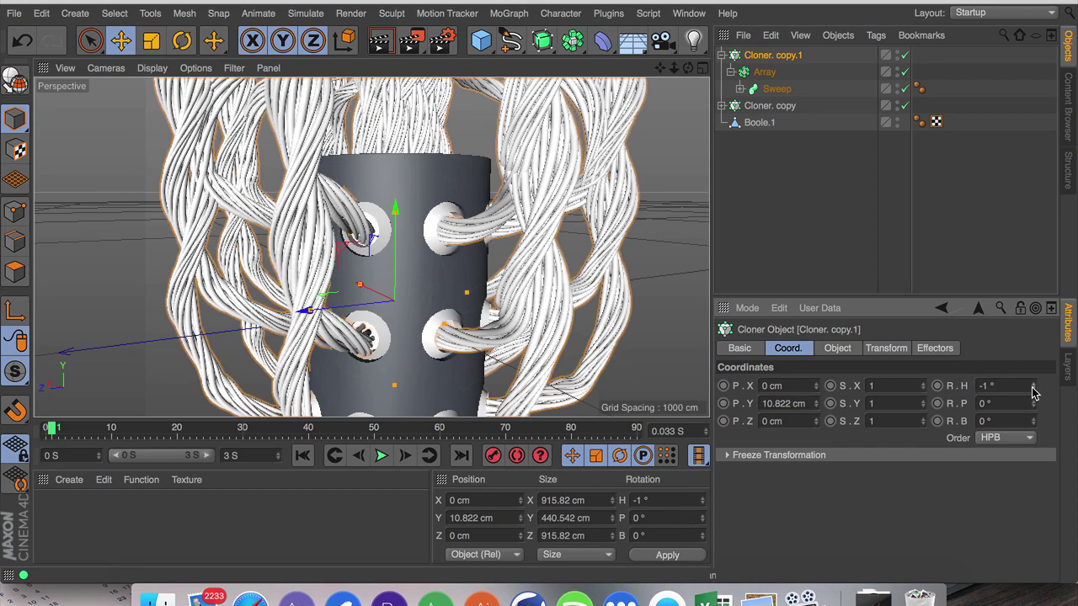
pyautogui.click(973, 255)
# Add a tube, scale it to 164 cm wide and 41 cm high, and place it beneath the cylinder at Y about -175 cm.
pyautogui.moveTo(674, 68); pyautogui.dragTo(686, 16)
pyautogui.moveTo(478, 42); pyautogui.dragTo(813, 120)
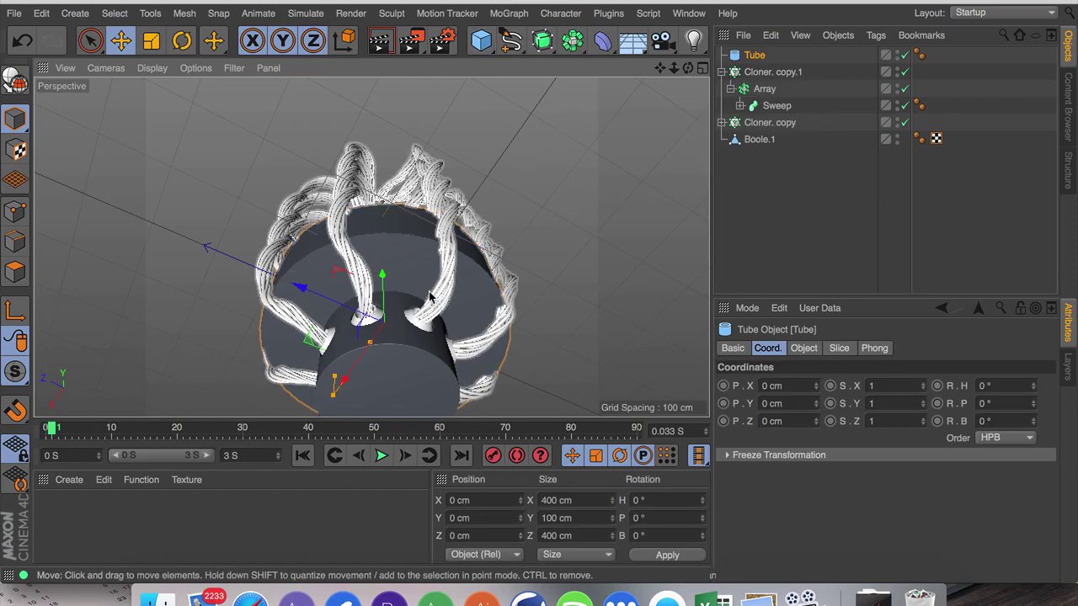
pyautogui.moveTo(383, 282); pyautogui.dragTo(407, 395)
pyautogui.moveTo(537, 373); pyautogui.dragTo(286, 373)
pyautogui.press('e')
pyautogui.moveTo(387, 389); pyautogui.dragTo(385, 352)
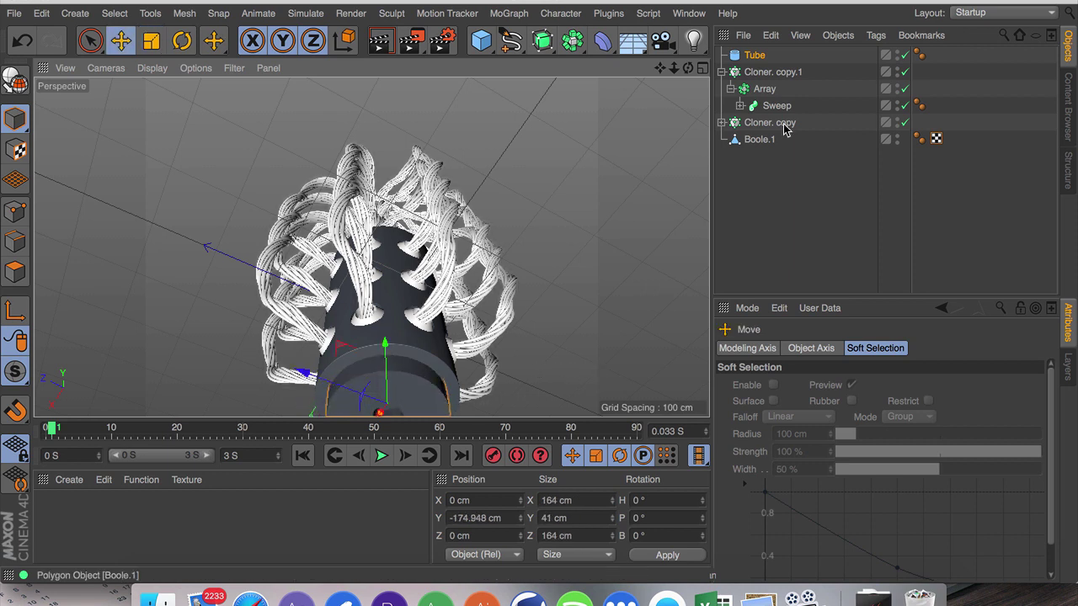
# Set the tube's inner radius to 54.5 cm and enable its fillet with a 1 cm radius.
pyautogui.click(750, 57)
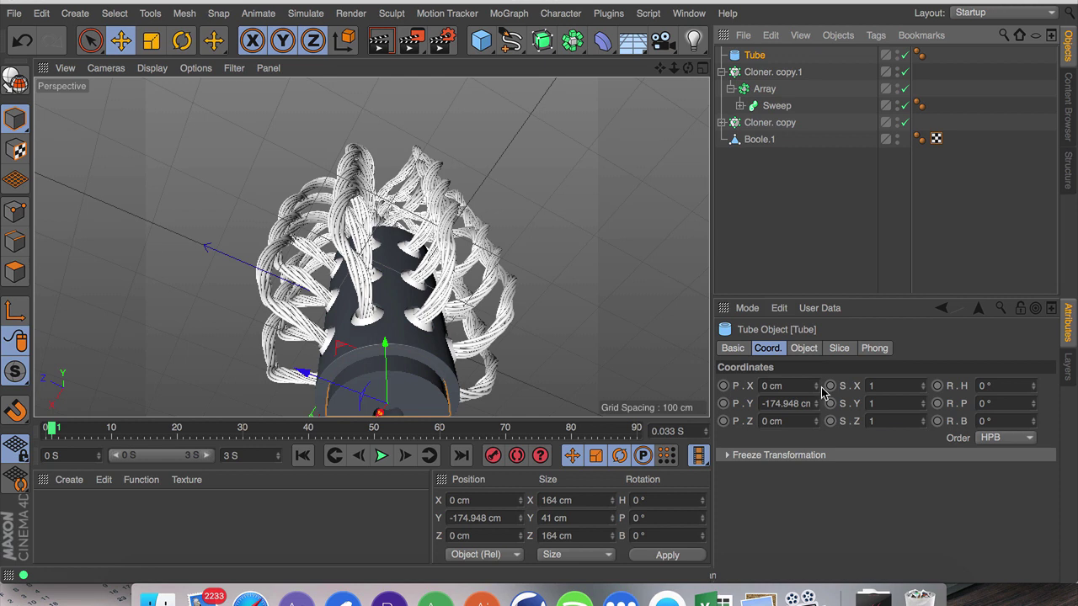
pyautogui.click(805, 348)
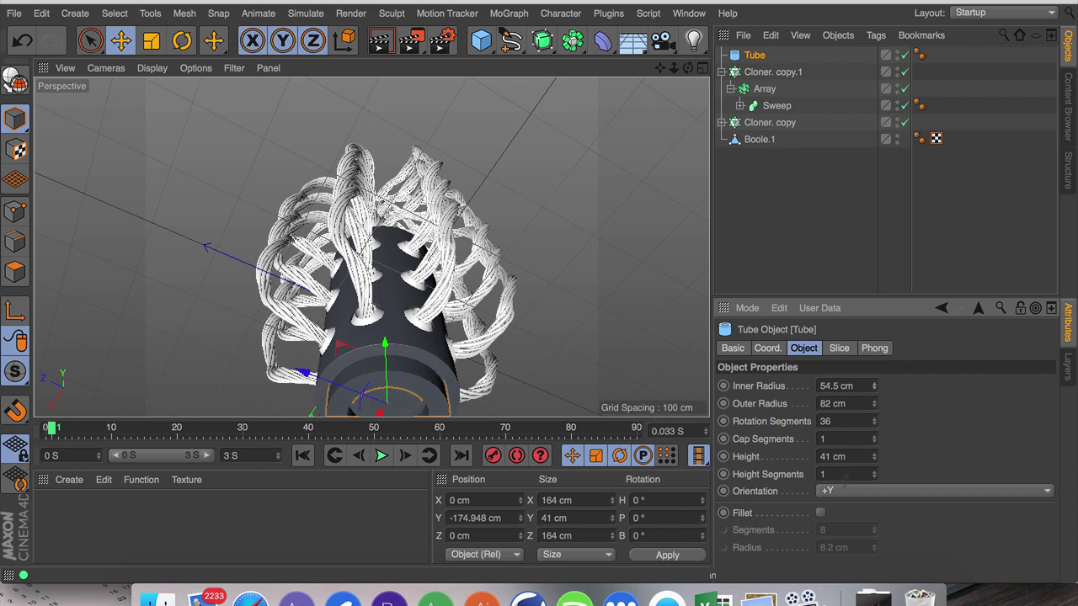
pyautogui.click(821, 513)
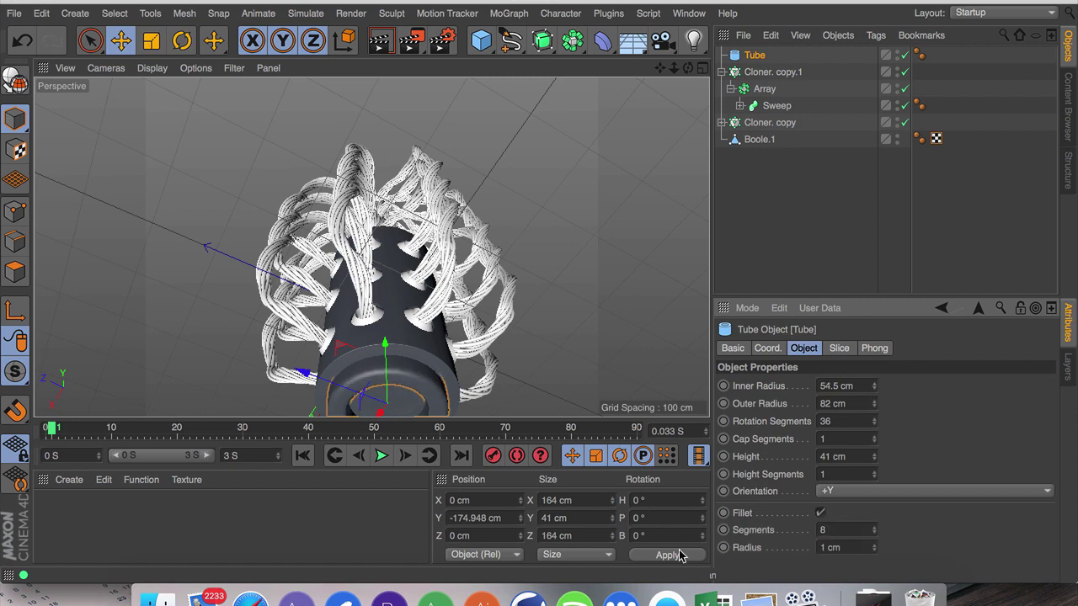
# Duplicate the tube at about 68% scale, lower the copy to Y about -188.4 cm, and increase its height.
pyautogui.moveTo(659, 69); pyautogui.dragTo(660, 72)
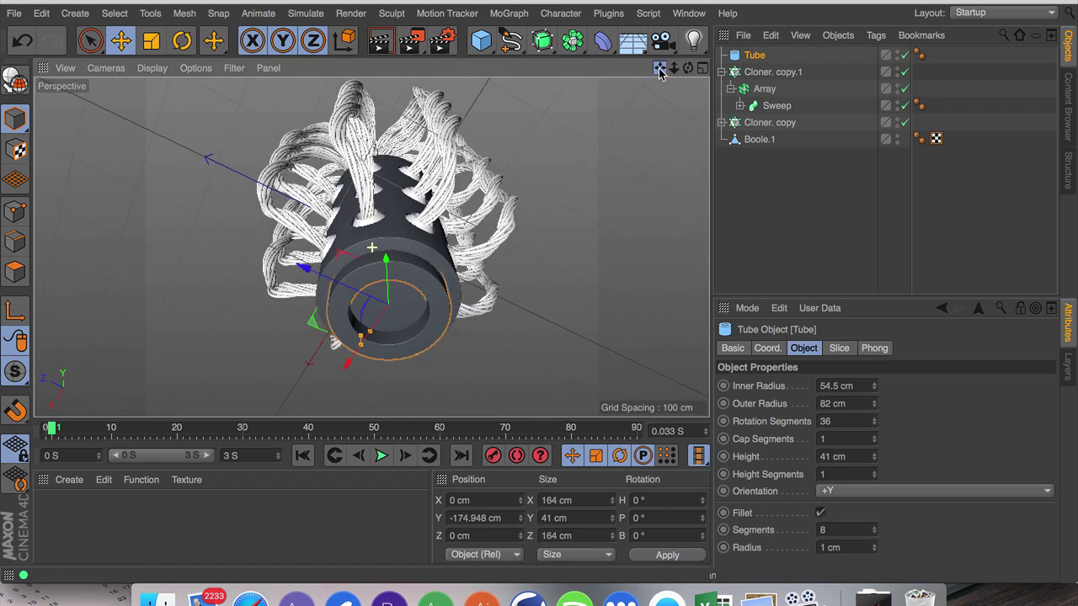
pyautogui.press('t')
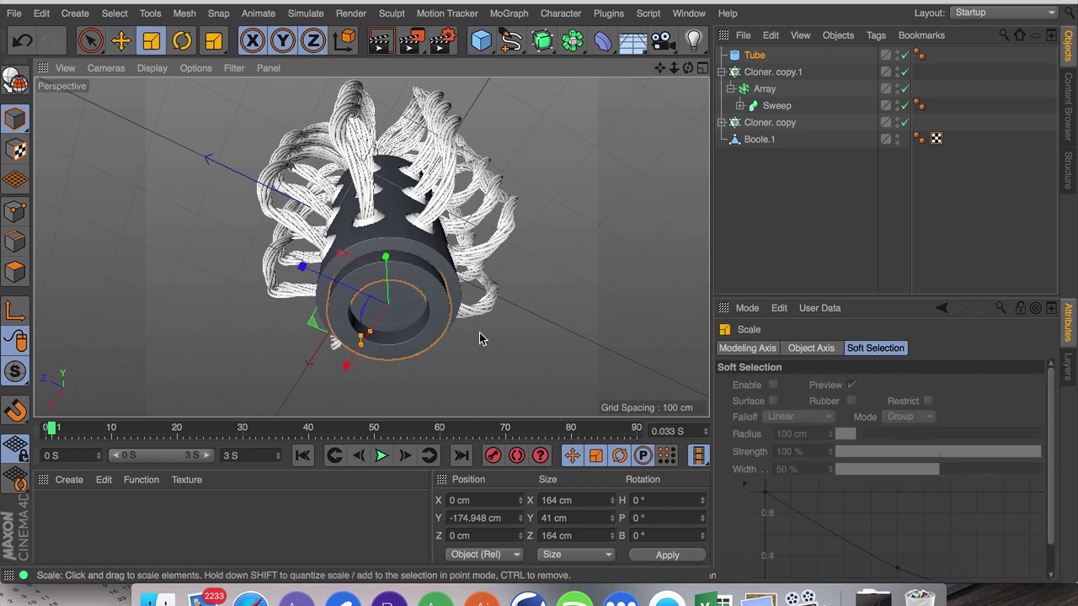
pyautogui.moveTo(476, 335); pyautogui.dragTo(234, 364)
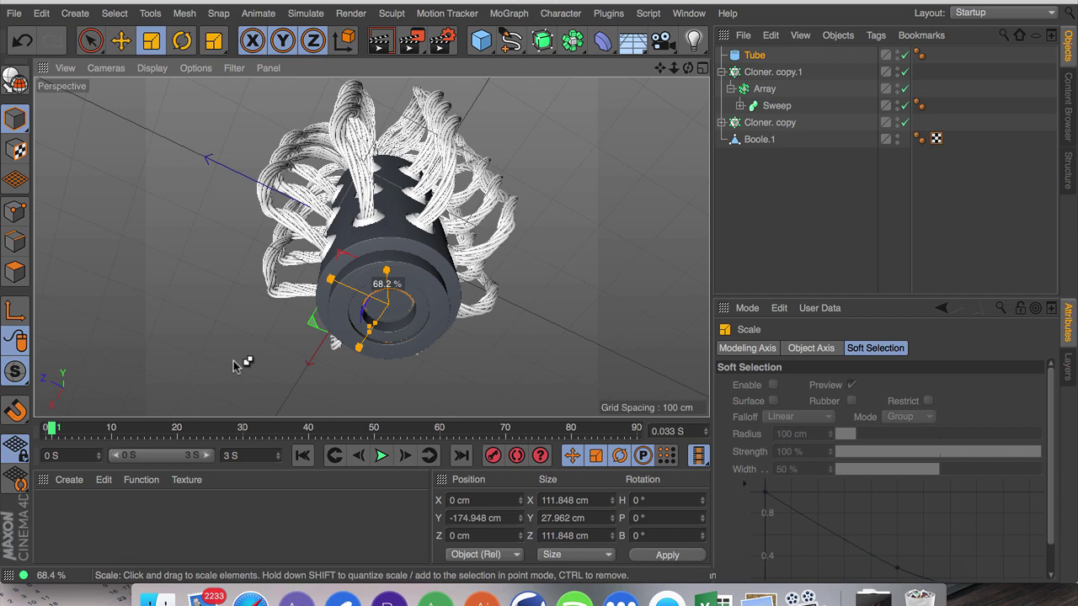
pyautogui.hotkey('ctrl', 'c')
pyautogui.hotkey('ctrl', 'v')
pyautogui.press('e')
pyautogui.moveTo(383, 262); pyautogui.dragTo(383, 266)
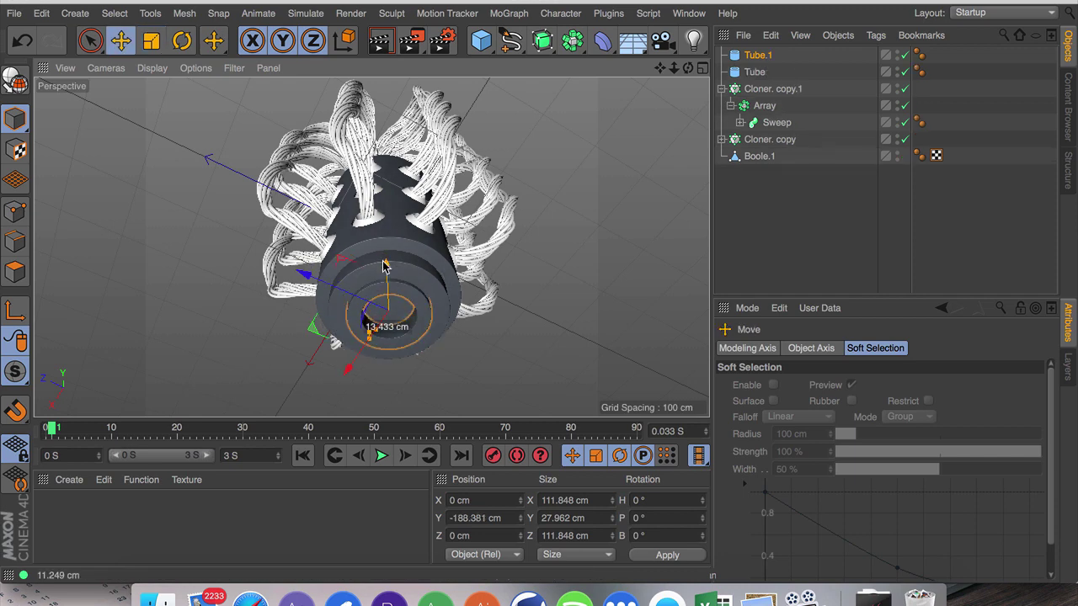
pyautogui.click(758, 55)
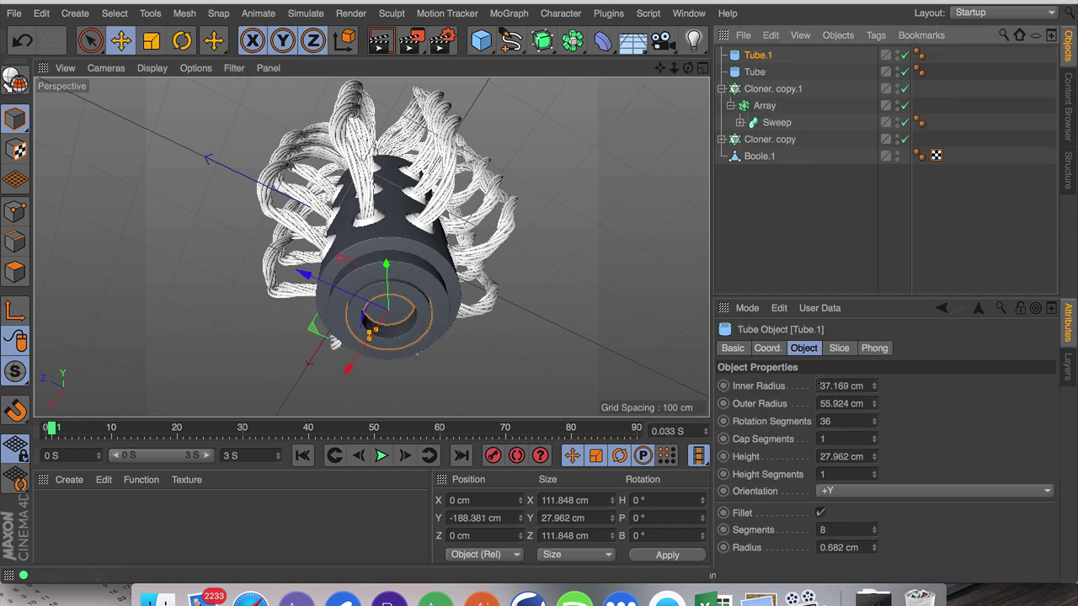
pyautogui.moveTo(873, 457)
pyautogui.mouseDown()
pyautogui.moveTo(873, 431)
pyautogui.moveTo(873, 451)
pyautogui.mouseUp()
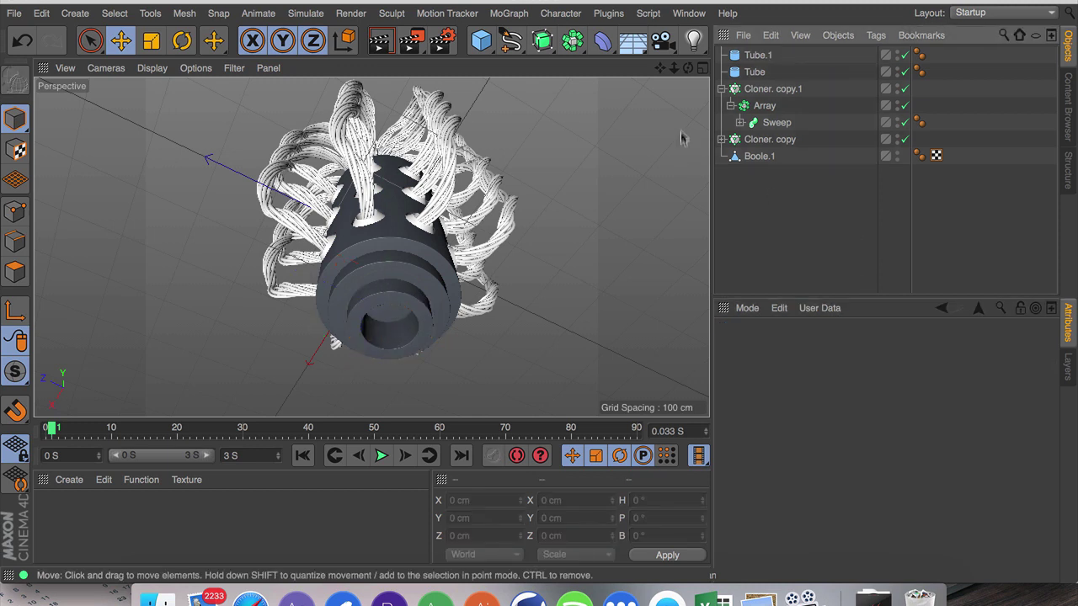
# Add a torus around the base tubes at Y about -191.4 cm and scale it down to about 240 cm wide.
pyautogui.click(481, 40)
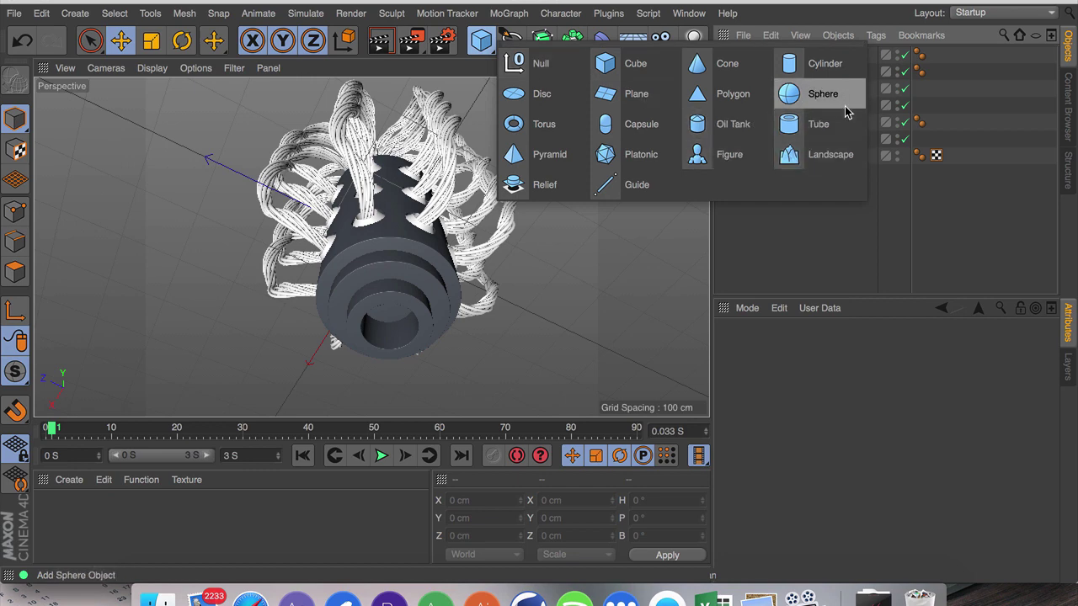
pyautogui.click(569, 126)
pyautogui.moveTo(389, 212); pyautogui.dragTo(364, 270)
pyautogui.press('t')
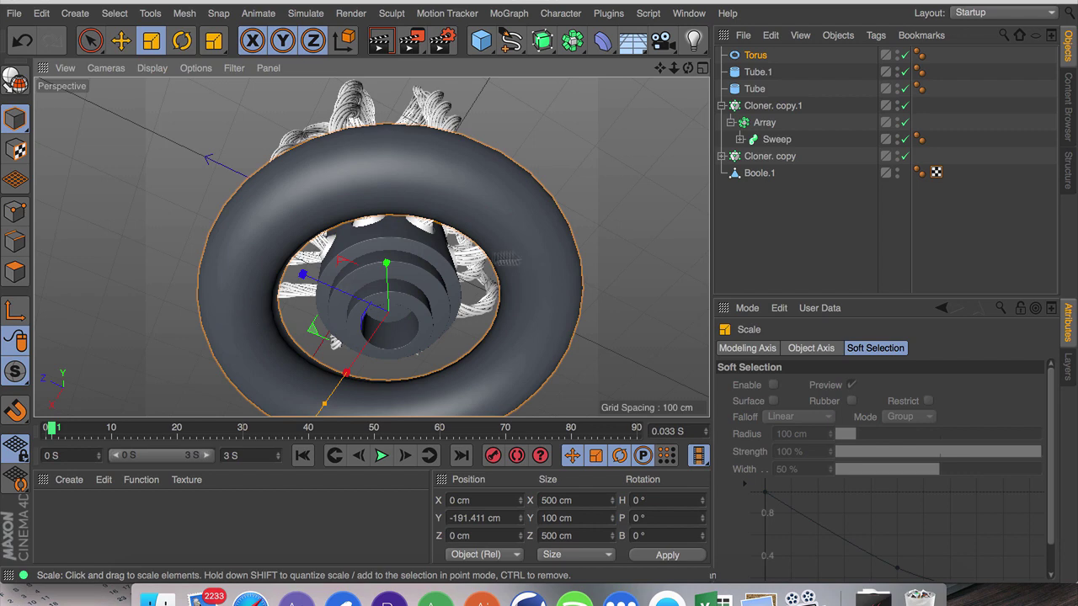
pyautogui.moveTo(266, 336); pyautogui.dragTo(236, 357)
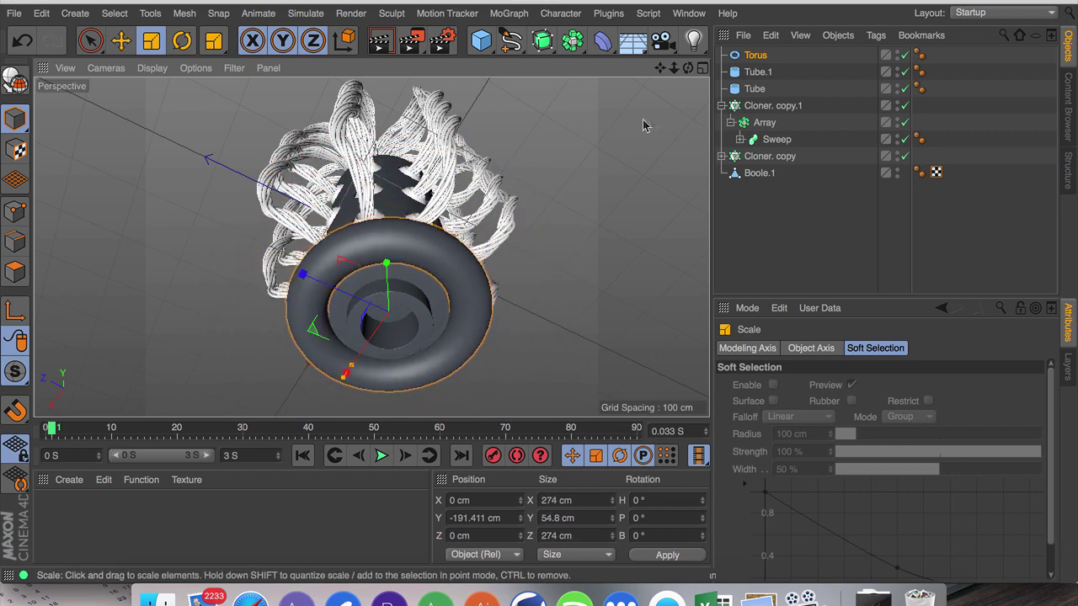
pyautogui.moveTo(545, 263); pyautogui.dragTo(517, 284)
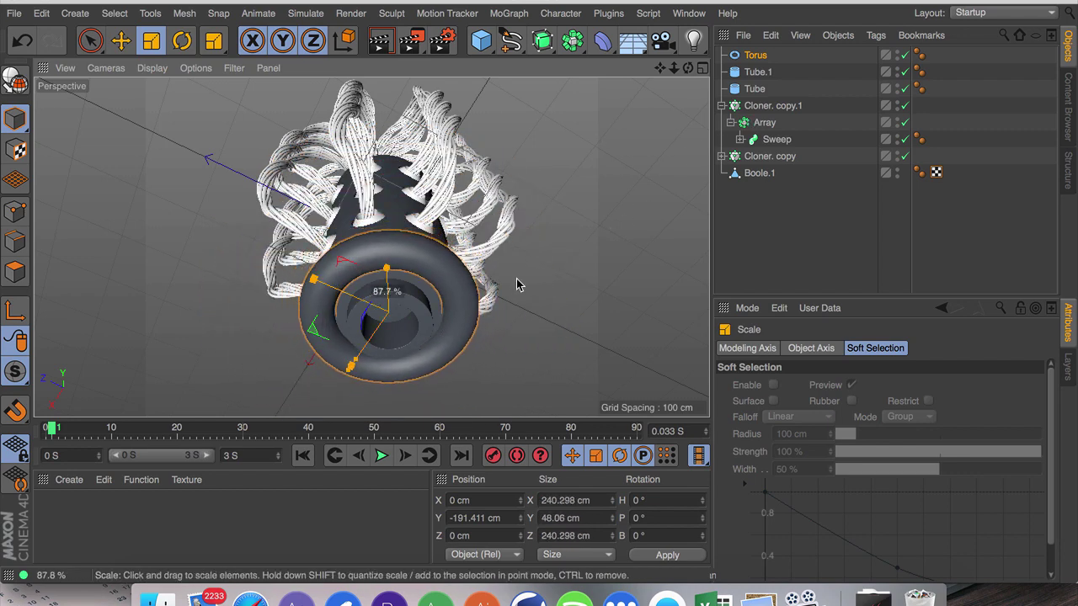
# Reduce the torus's pipe radius to 2.03 cm to make a thin ring.
pyautogui.click(757, 56)
pyautogui.moveTo(858, 421); pyautogui.dragTo(808, 427)
pyautogui.click(961, 233)
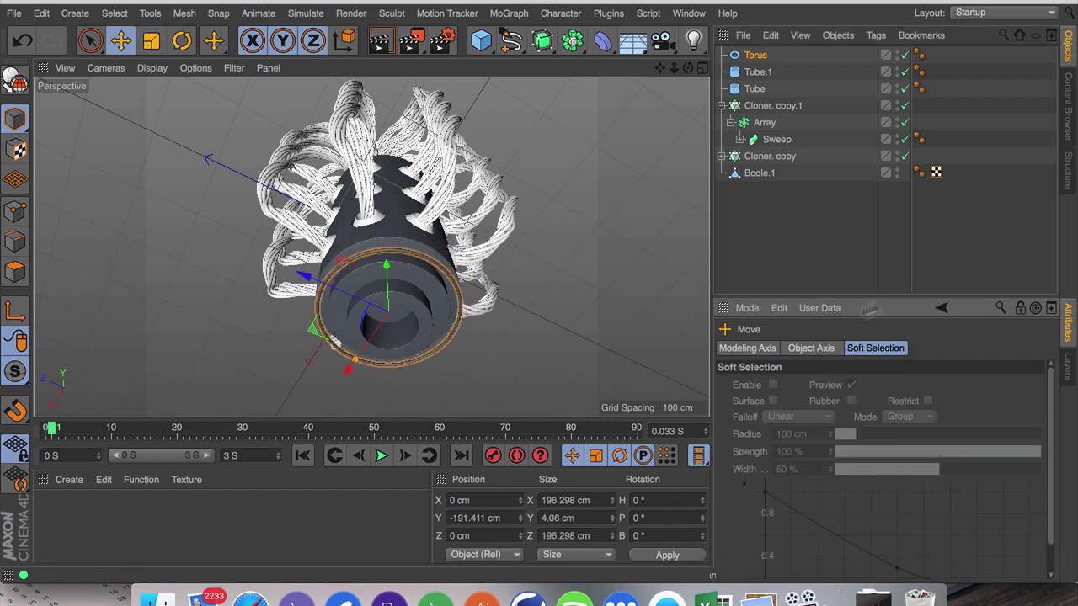
# Move the thin torus ring up to Y about -179 cm, around the upper base tube.
pyautogui.moveTo(371, 247)
pyautogui.keyDown('alt'); pyautogui.mouseDown()
pyautogui.moveTo(370, 337)
pyautogui.moveTo(388, 248)
pyautogui.mouseUp(); pyautogui.keyUp('alt')
pyautogui.moveTo(688, 68); pyautogui.dragTo(689, 74)
pyautogui.click(735, 56)
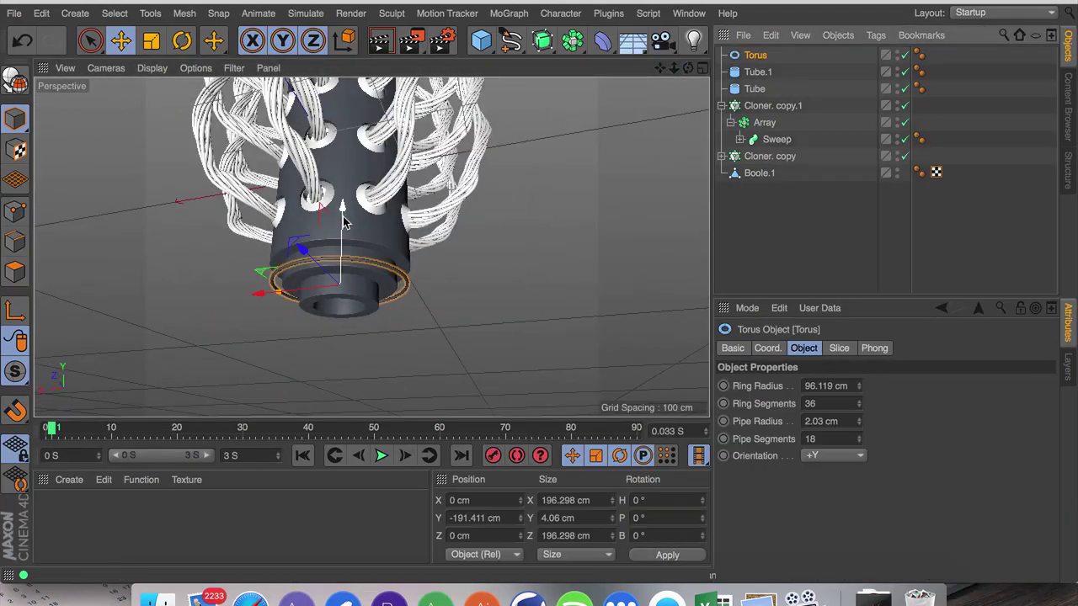
pyautogui.moveTo(343, 217)
pyautogui.mouseDown()
pyautogui.moveTo(343, 199)
pyautogui.moveTo(343, 229)
pyautogui.mouseUp()
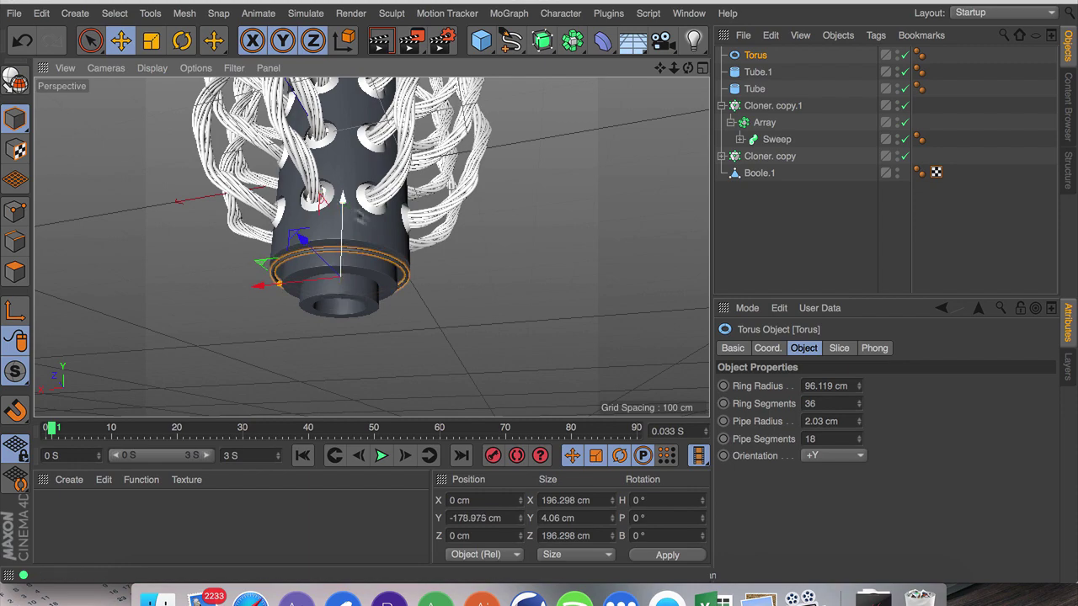
pyautogui.click(552, 306)
pyautogui.click(348, 249)
pyautogui.moveTo(673, 67)
pyautogui.mouseDown()
pyautogui.moveTo(744, 67)
pyautogui.moveTo(671, 73)
pyautogui.moveTo(672, 143)
pyautogui.moveTo(665, 71)
pyautogui.moveTo(541, 289)
pyautogui.moveTo(657, 194)
pyautogui.moveTo(689, 69)
pyautogui.mouseUp()
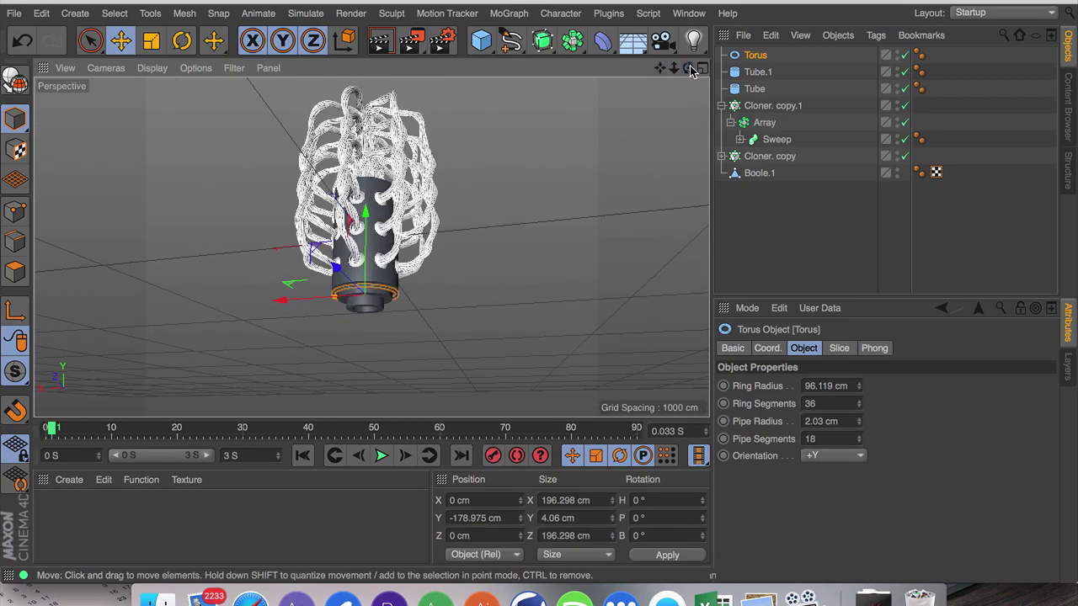